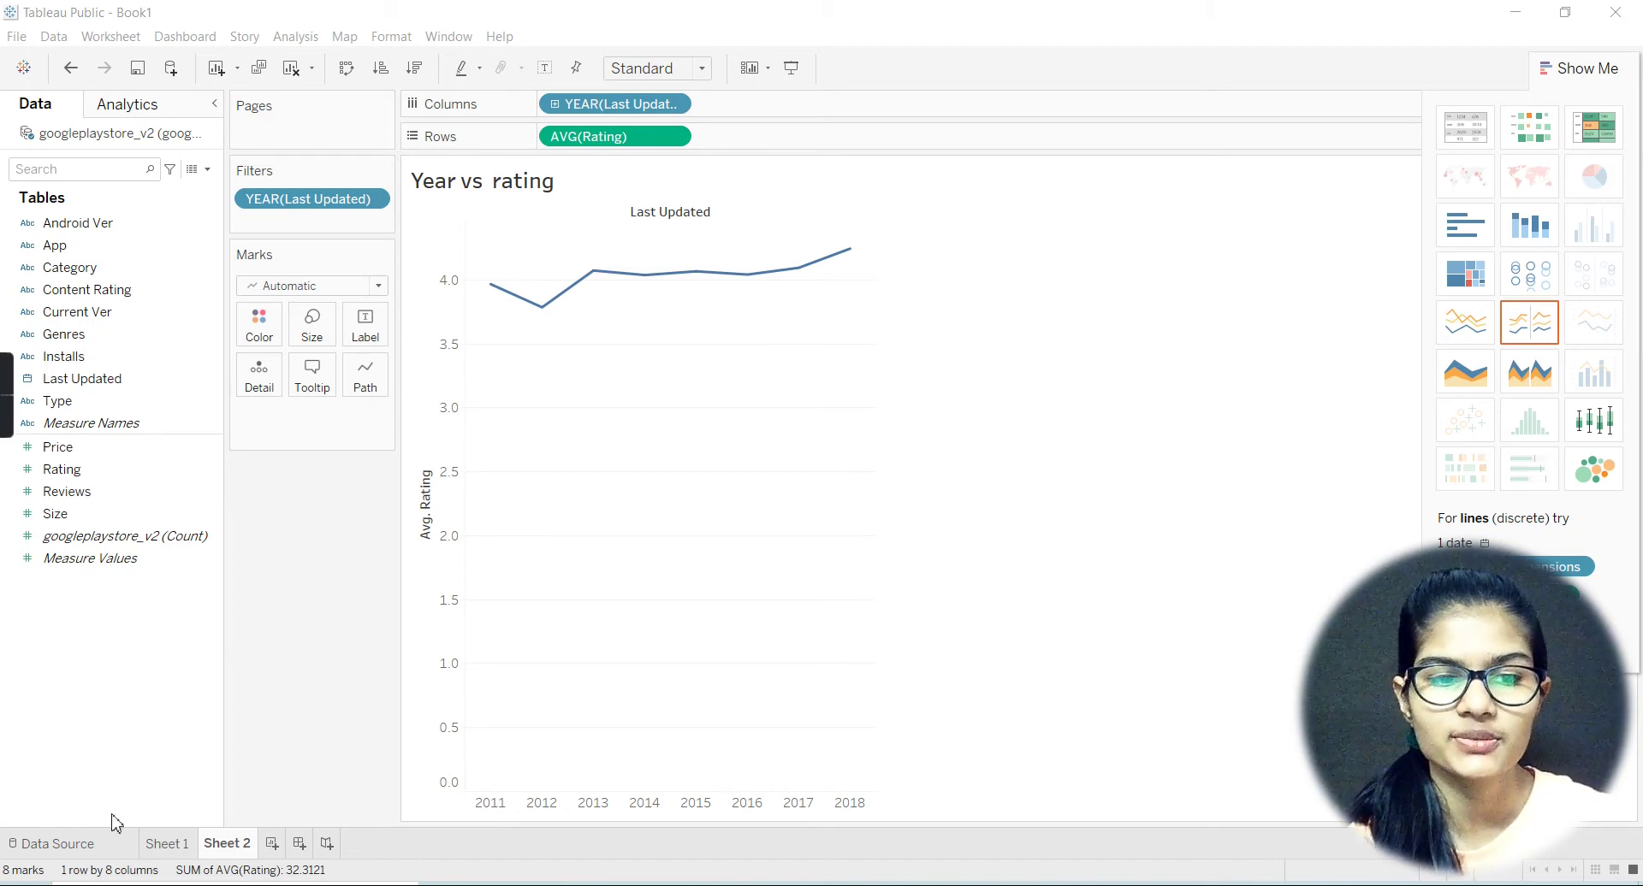
Look over the Category vs price and Year vs rating sheets, then add blank Sheet 3.
left_click(169, 842)
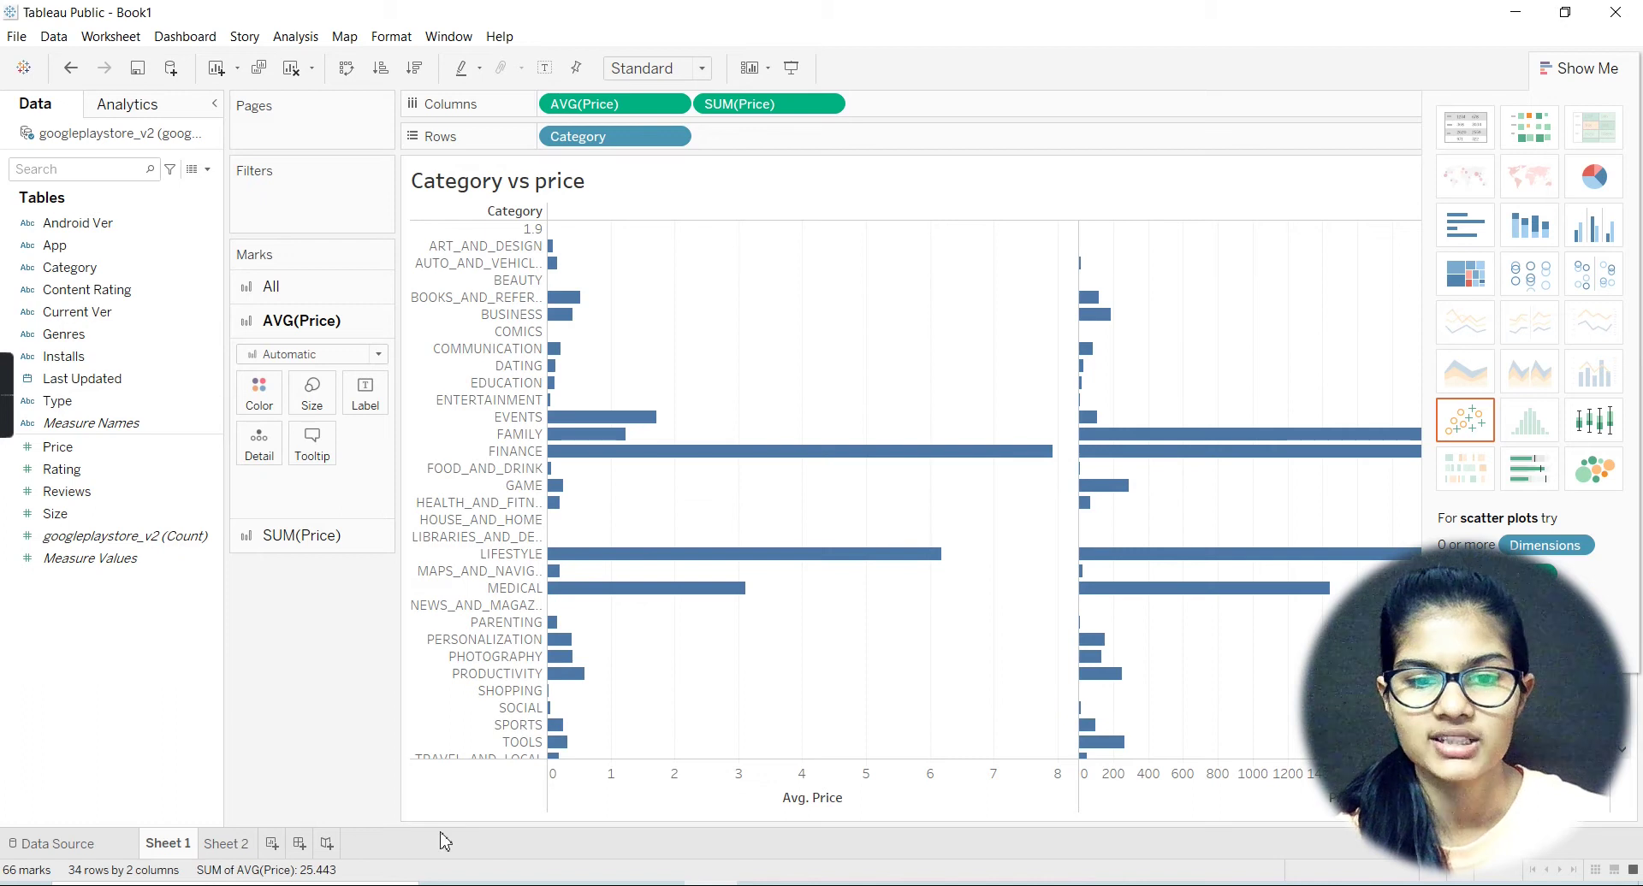
left_click(222, 845)
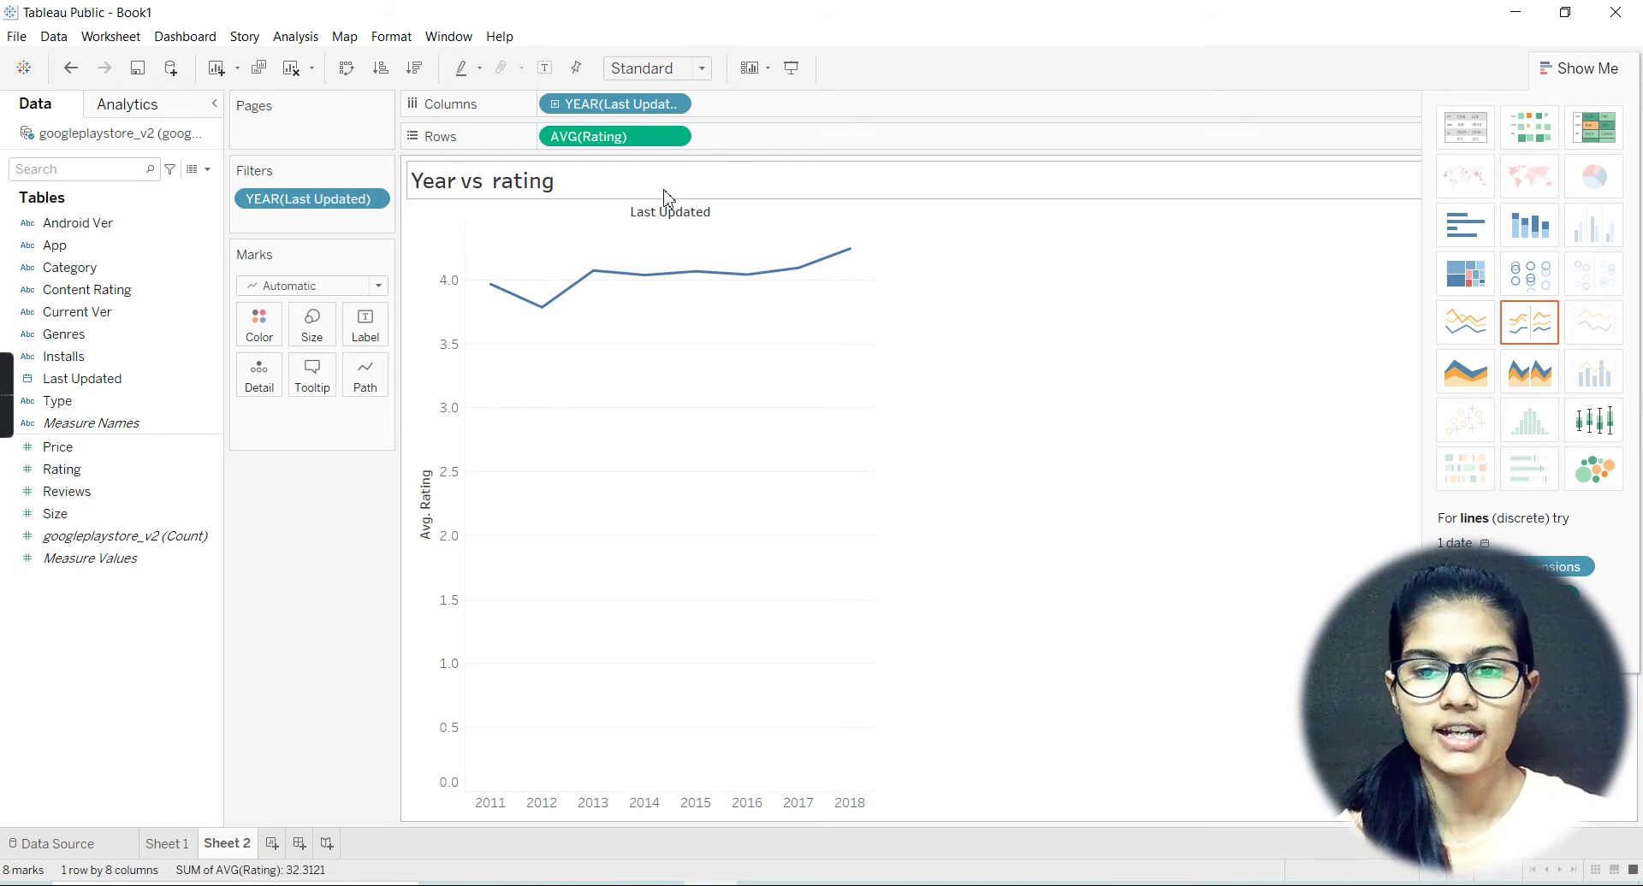
left_click(272, 844)
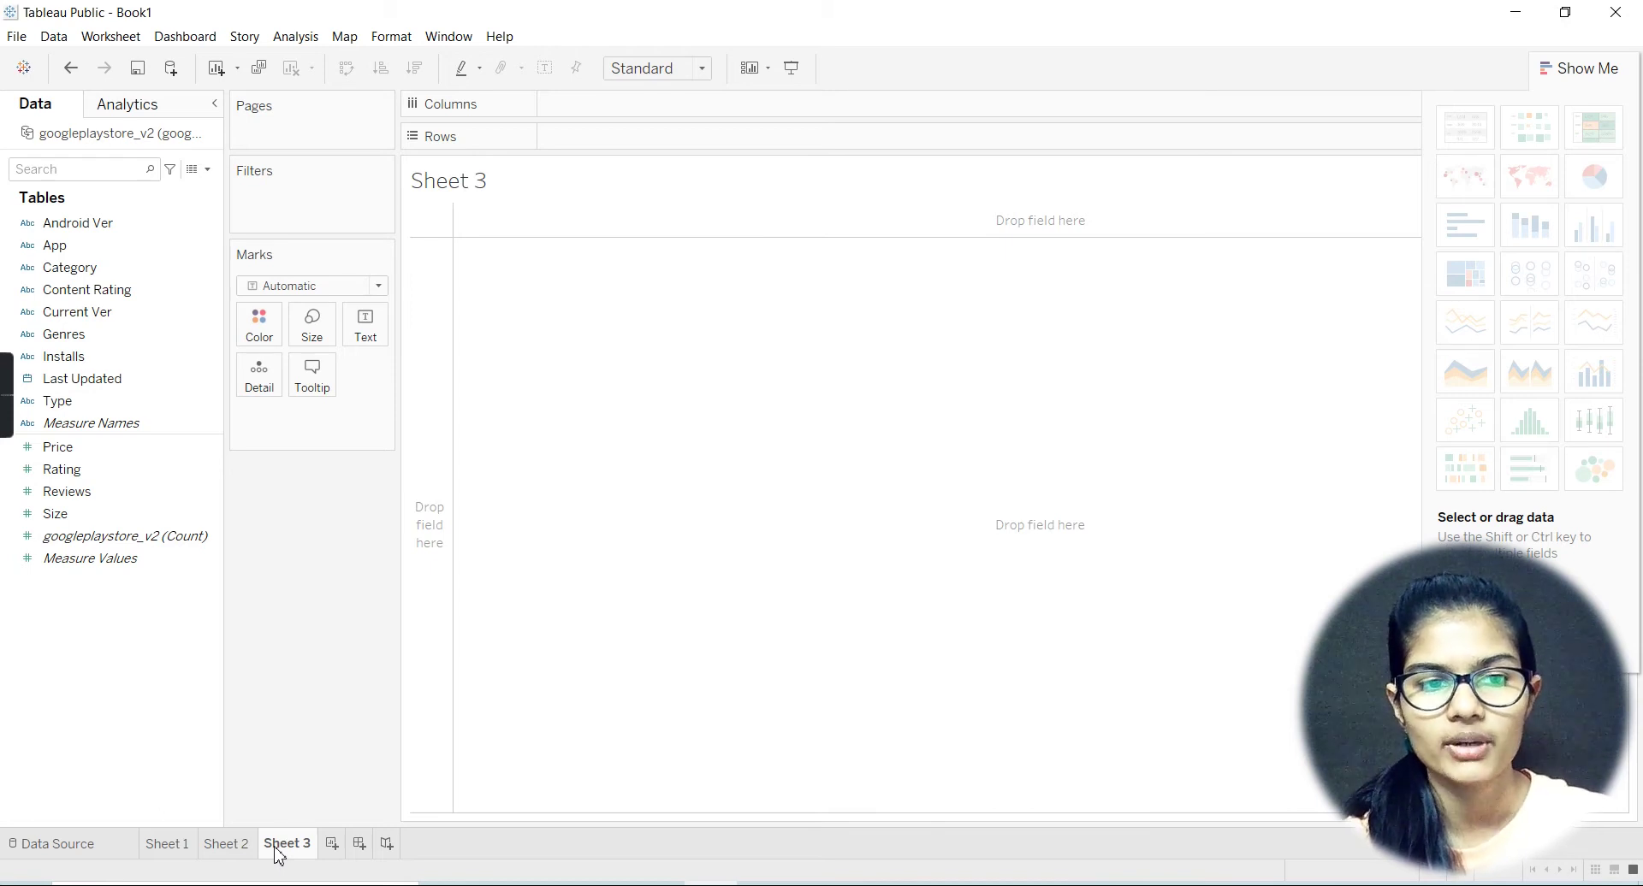
Put SUM(Size) on Rows and add App to Columns, prompting the 5650-member warning.
mouse_move(99, 513)
left_mouse_down()
mouse_move(128, 514)
mouse_move(760, 147)
mouse_move(616, 141)
left_mouse_up()
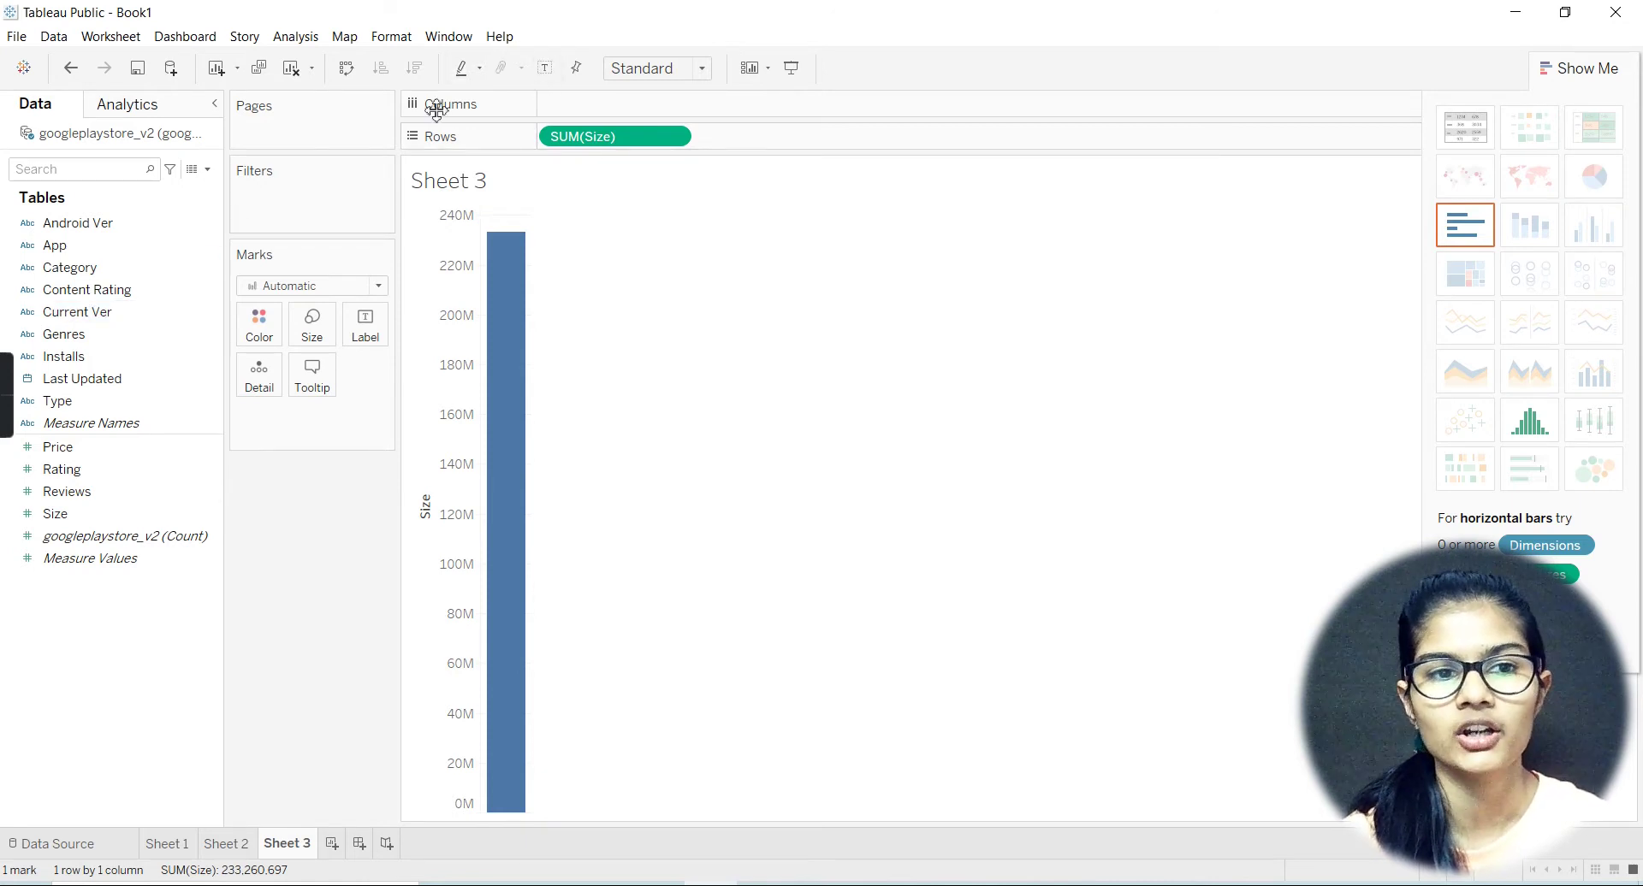
left_click(54, 227)
left_click_drag(53, 247, 569, 103)
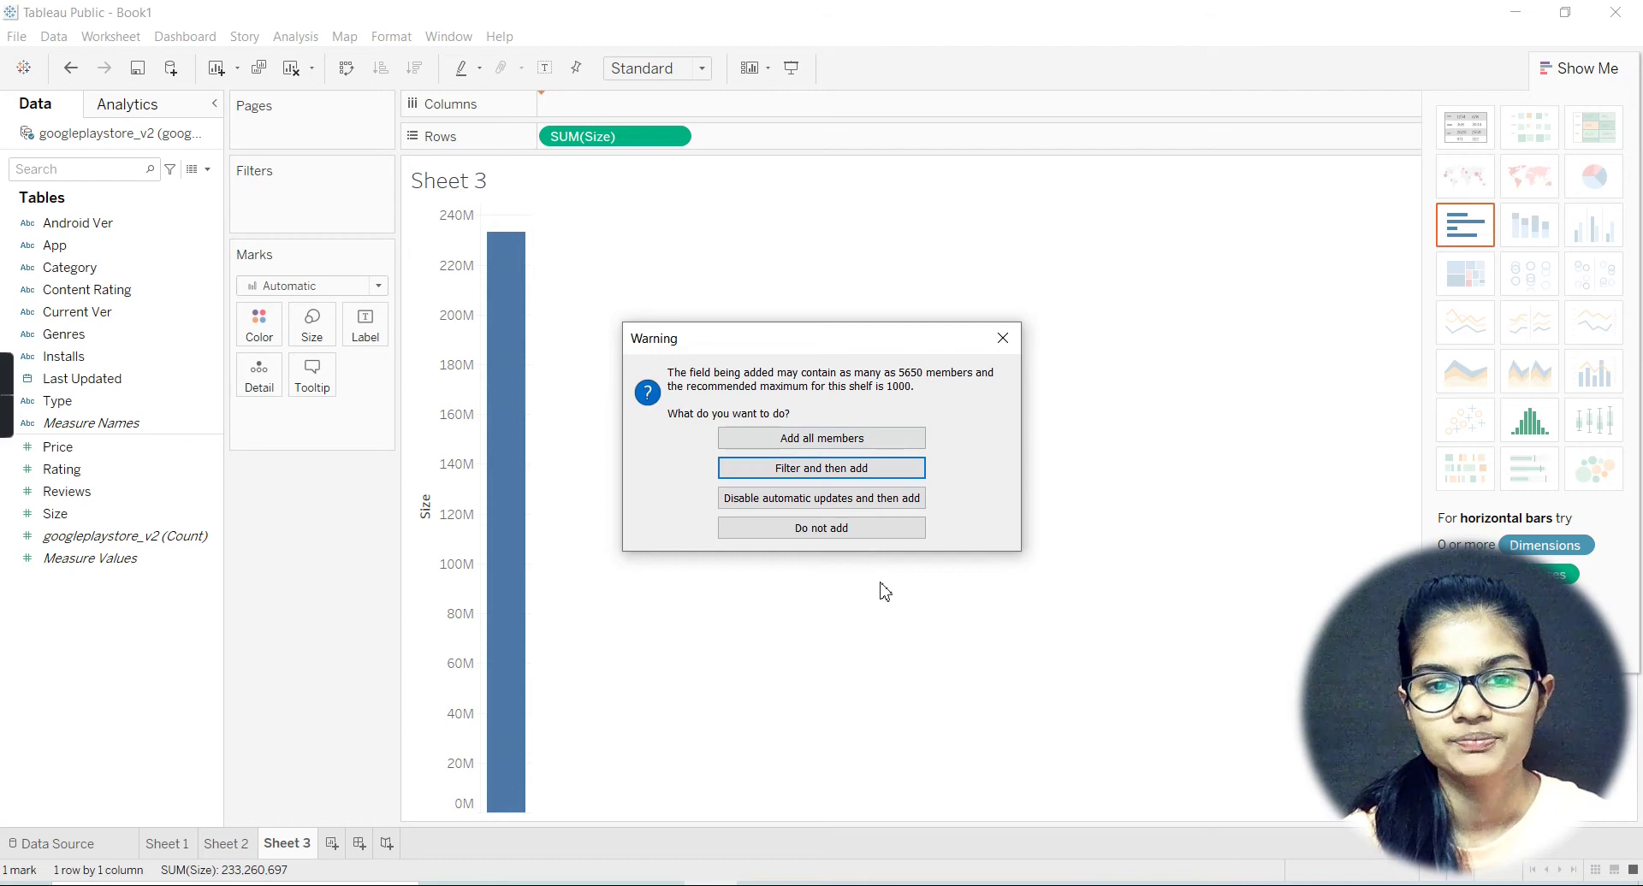
Add App through an all-values filter, giving 9639 Size bars, and scroll across them.
left_click(825, 470)
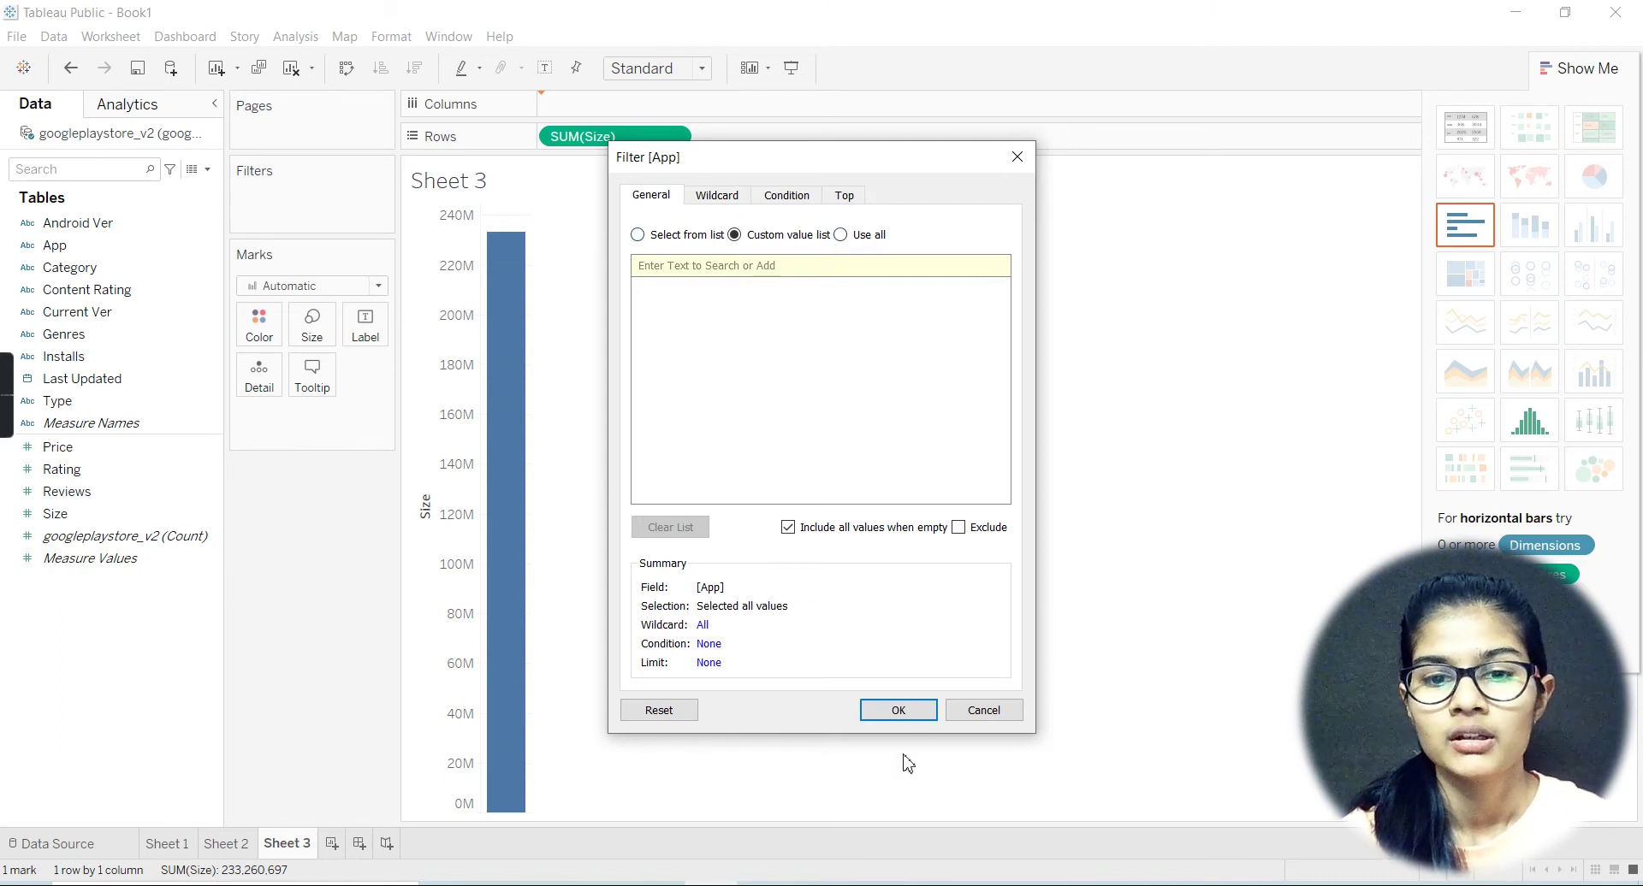
left_click(902, 717)
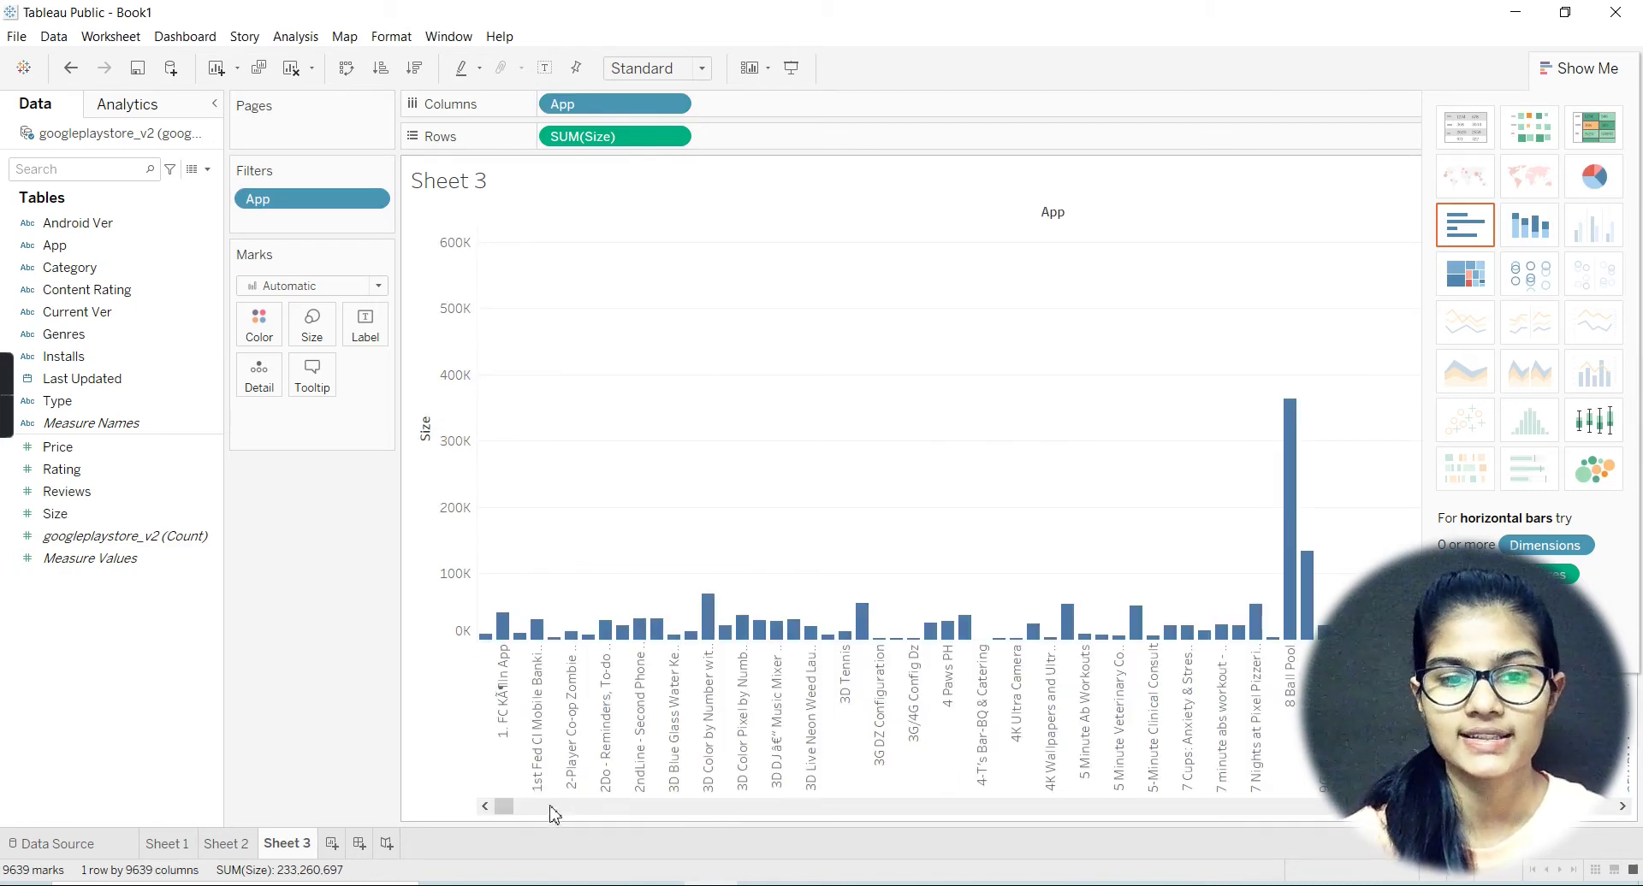
left_click_drag(518, 810, 628, 815)
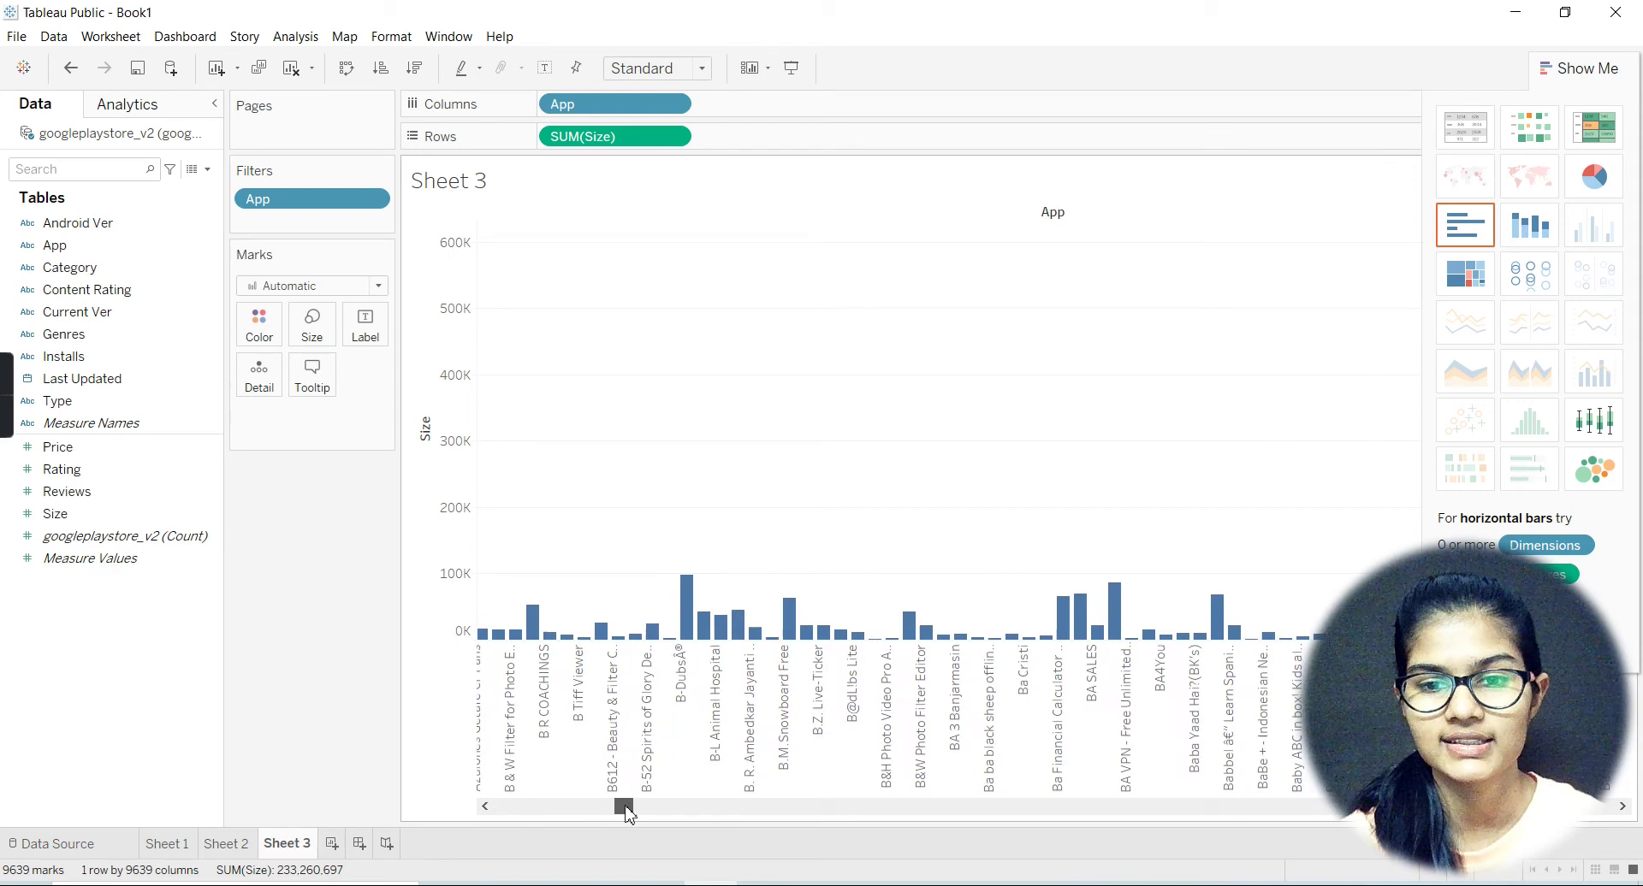
left_click_drag(629, 814, 462, 838)
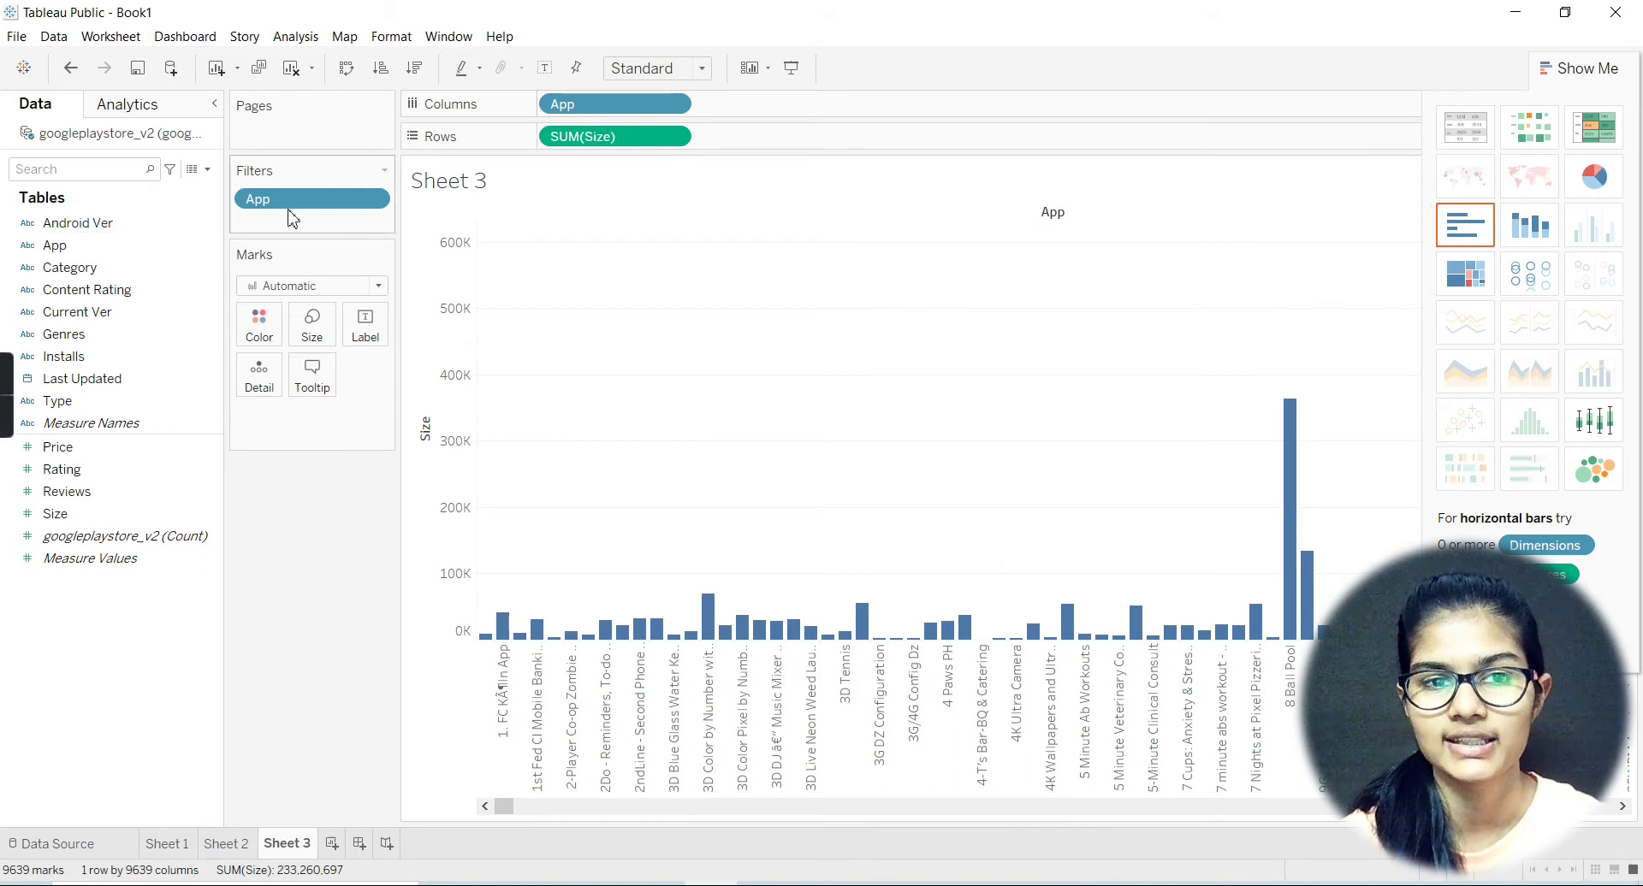
Turn the App filter into a Count (Distinct) filter with range 0 to 1.
left_click(373, 200)
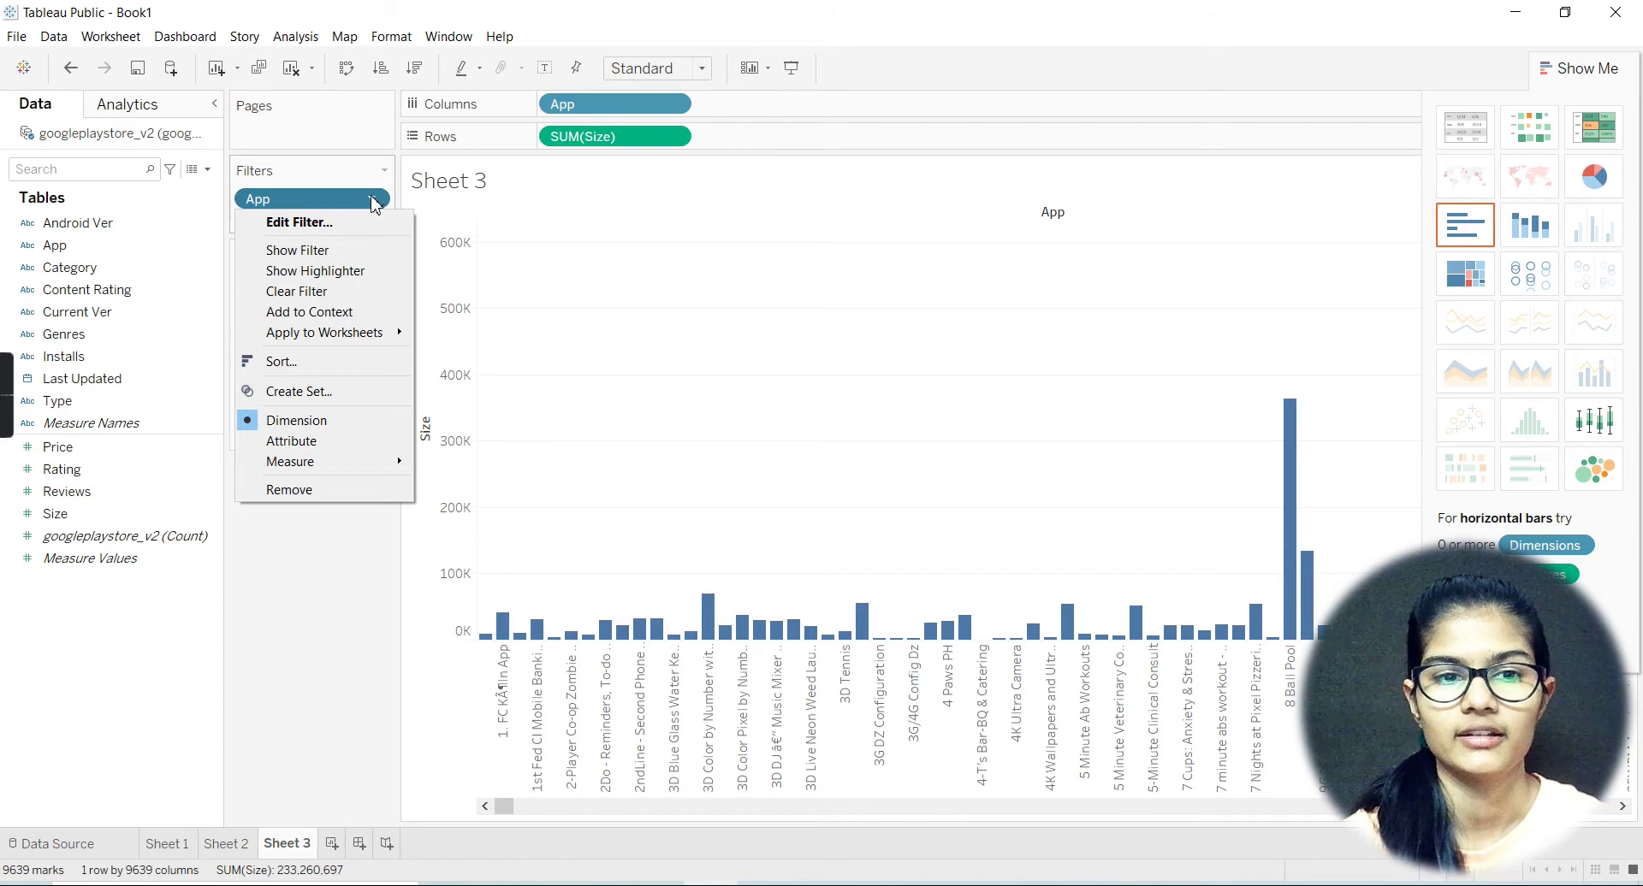
mouse_move(402, 468)
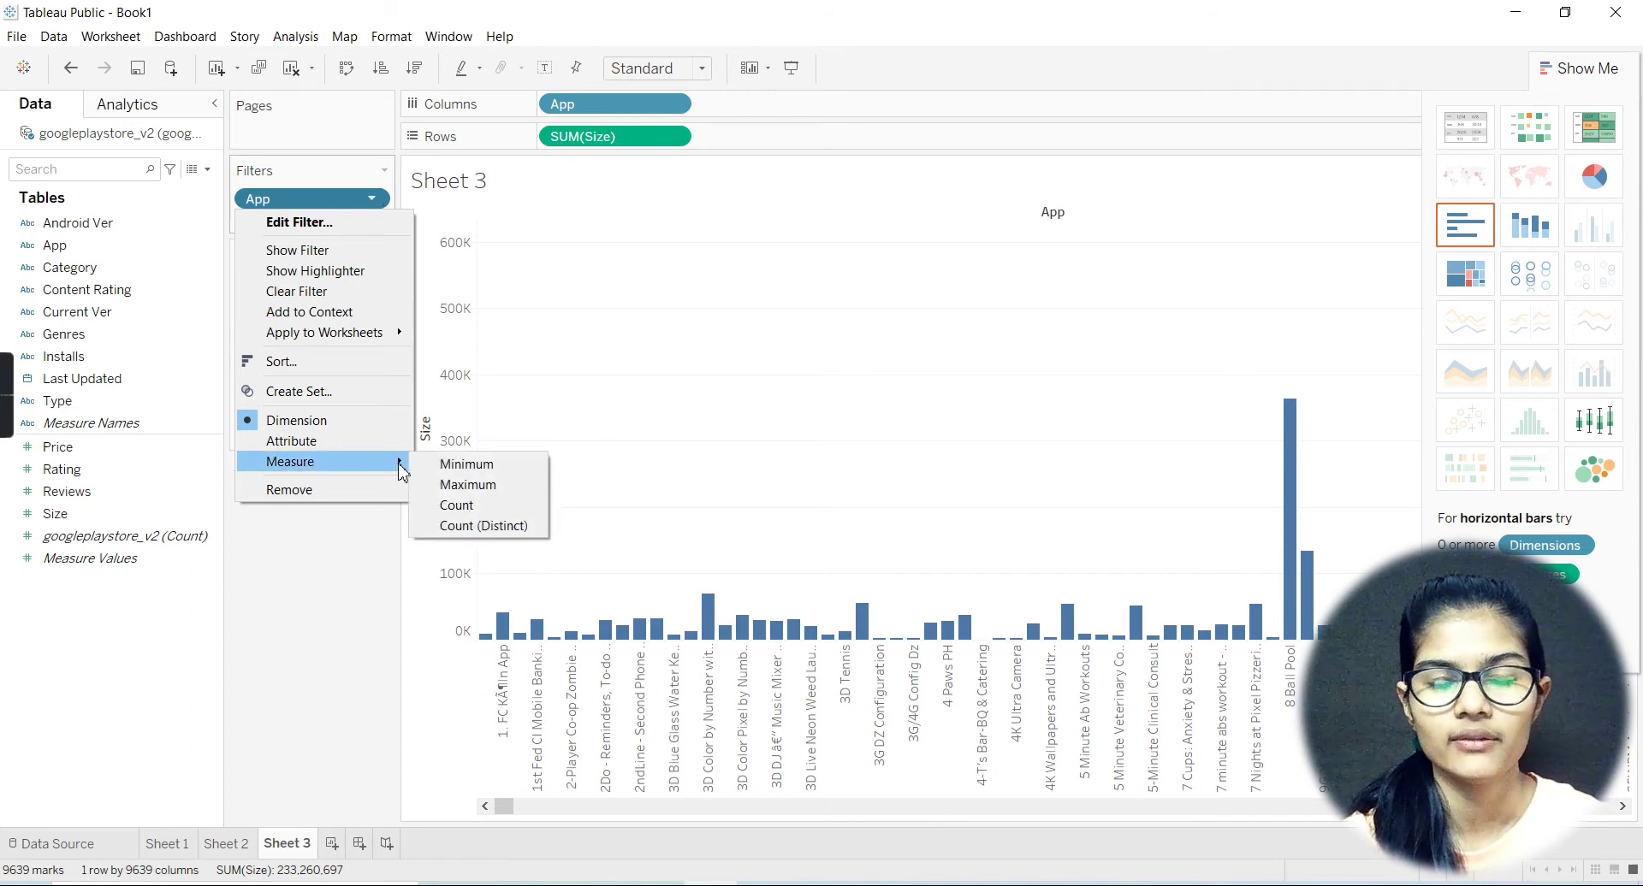
left_click(476, 526)
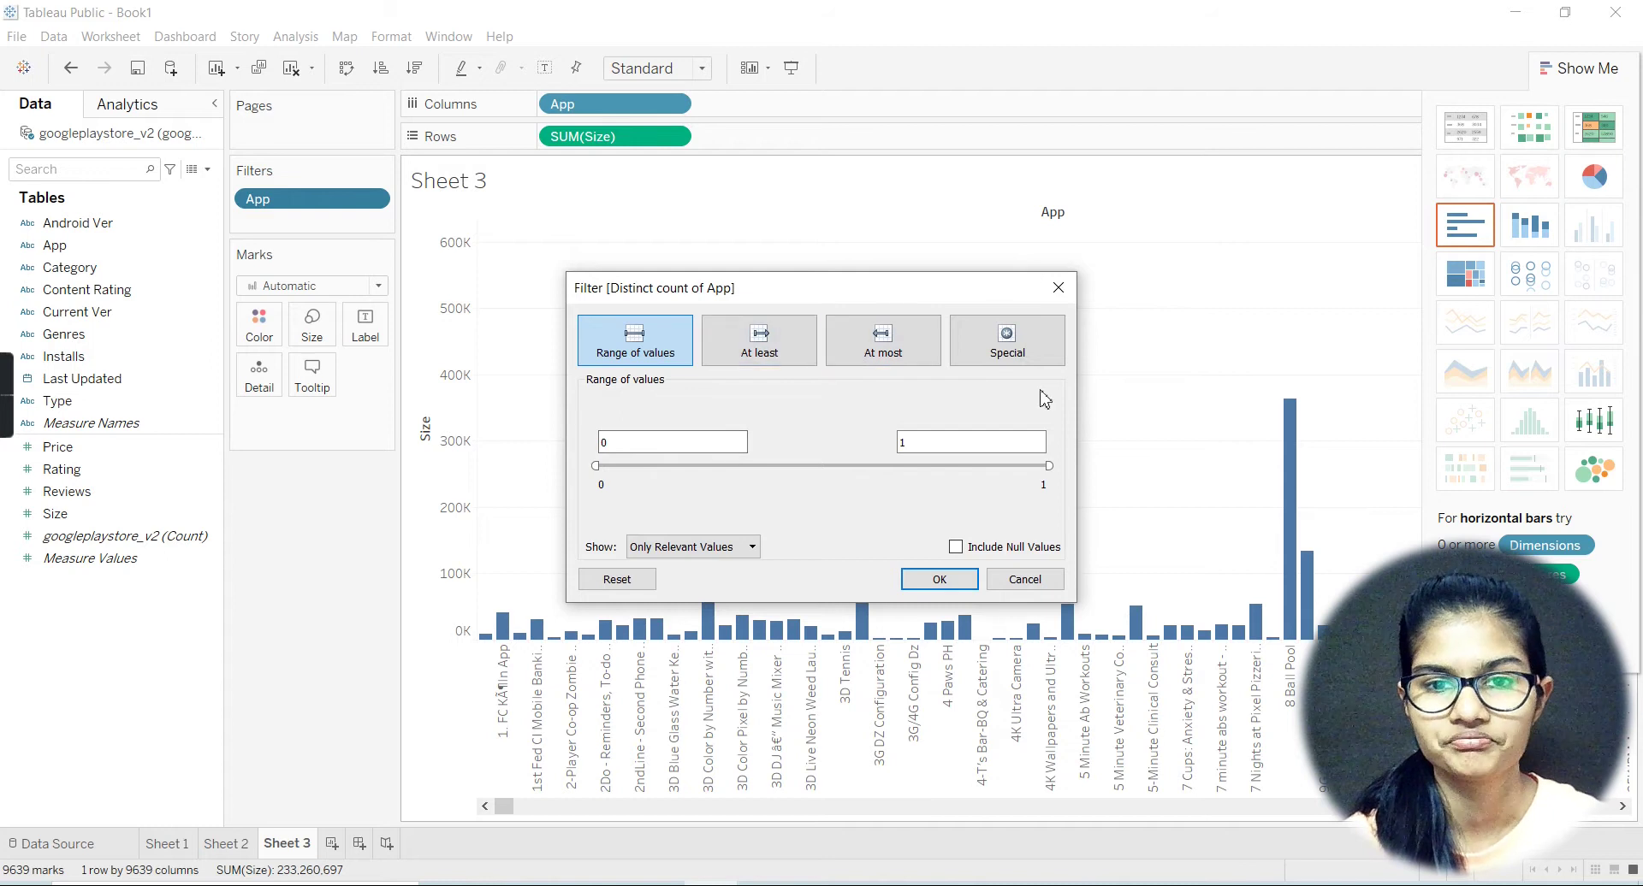
left_click(941, 582)
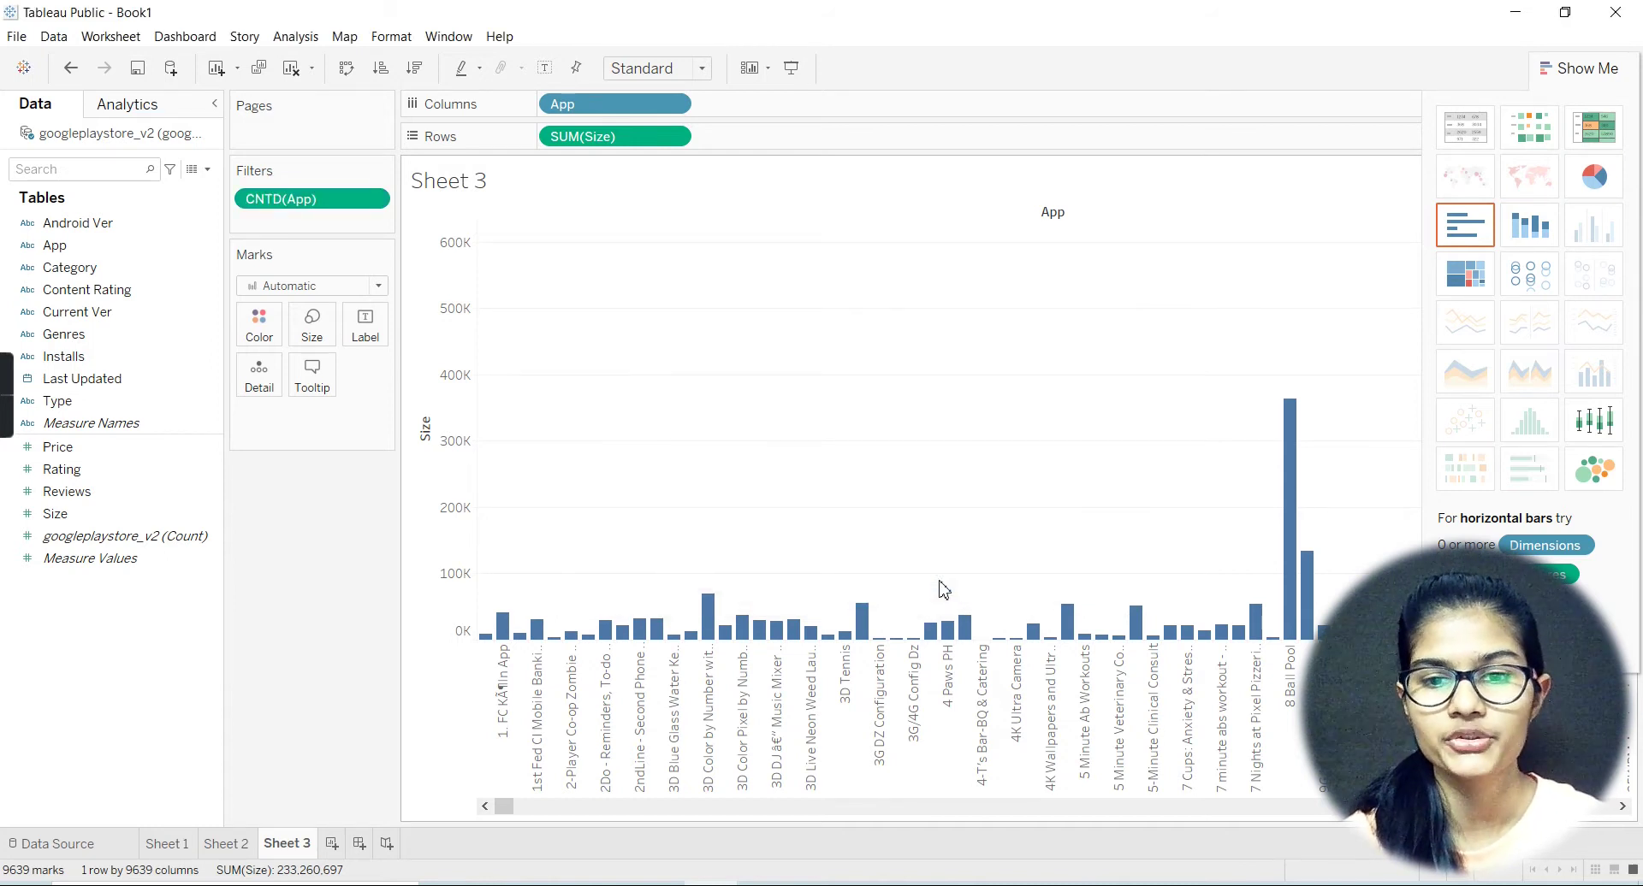
Try the highlight table and text table layouts for Size by App.
left_click(1606, 152)
mouse_move(631, 248)
left_mouse_down()
mouse_move(653, 517)
mouse_move(613, 841)
mouse_move(627, 247)
left_mouse_up()
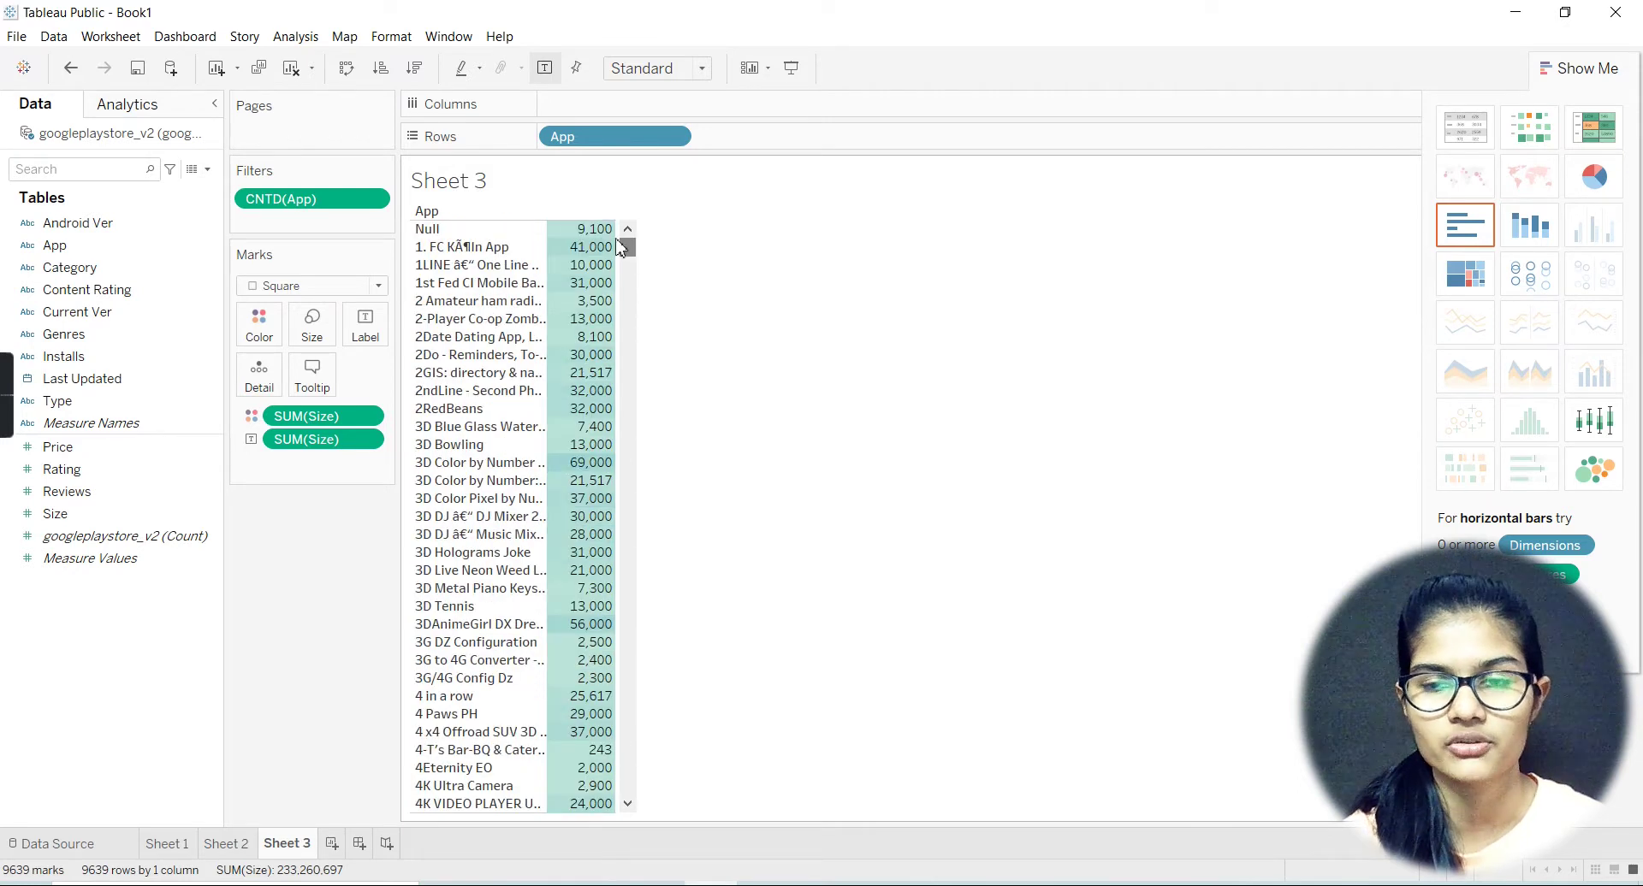
left_click(1474, 145)
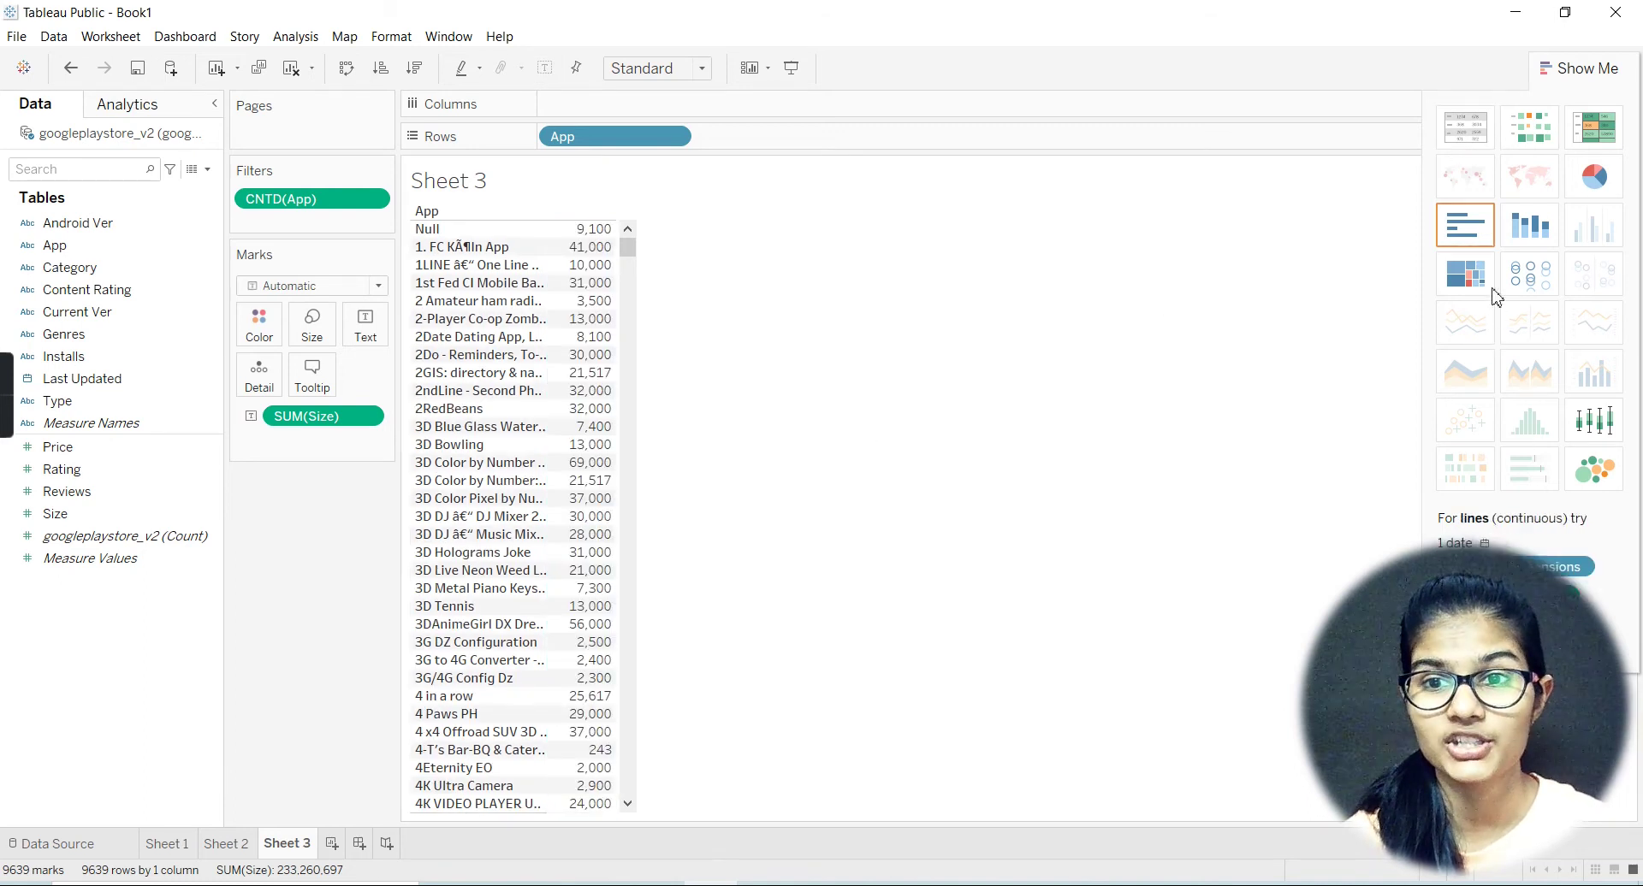
Try treemap and box-and-whisker views, then settle on horizontal bars of Size per App.
left_click(1462, 279)
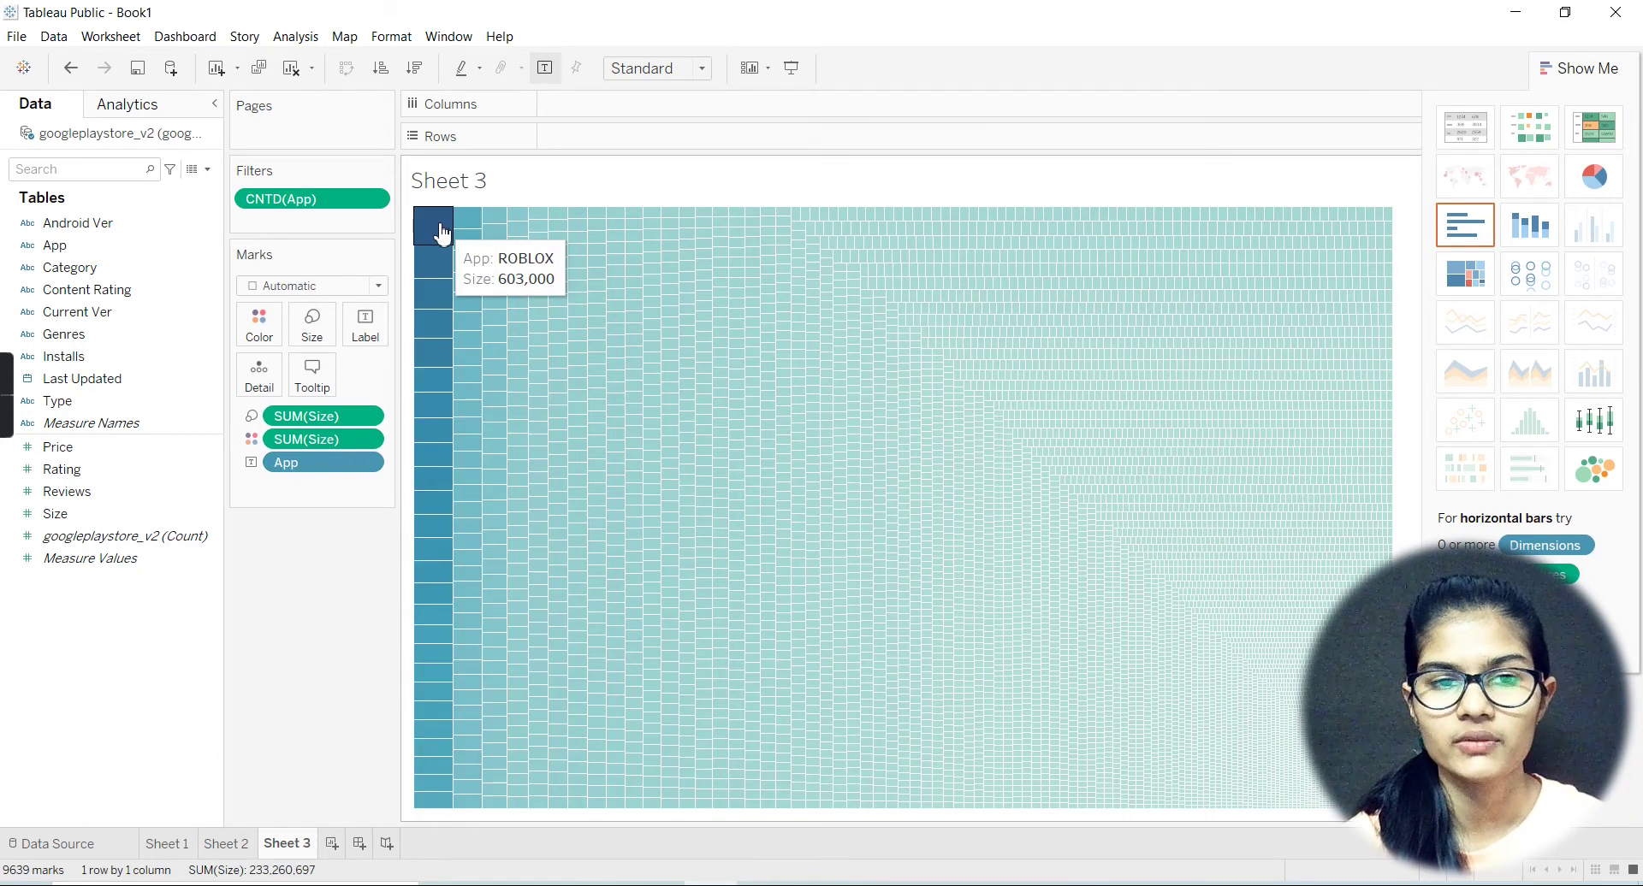
left_click_drag(311, 463, 357, 326)
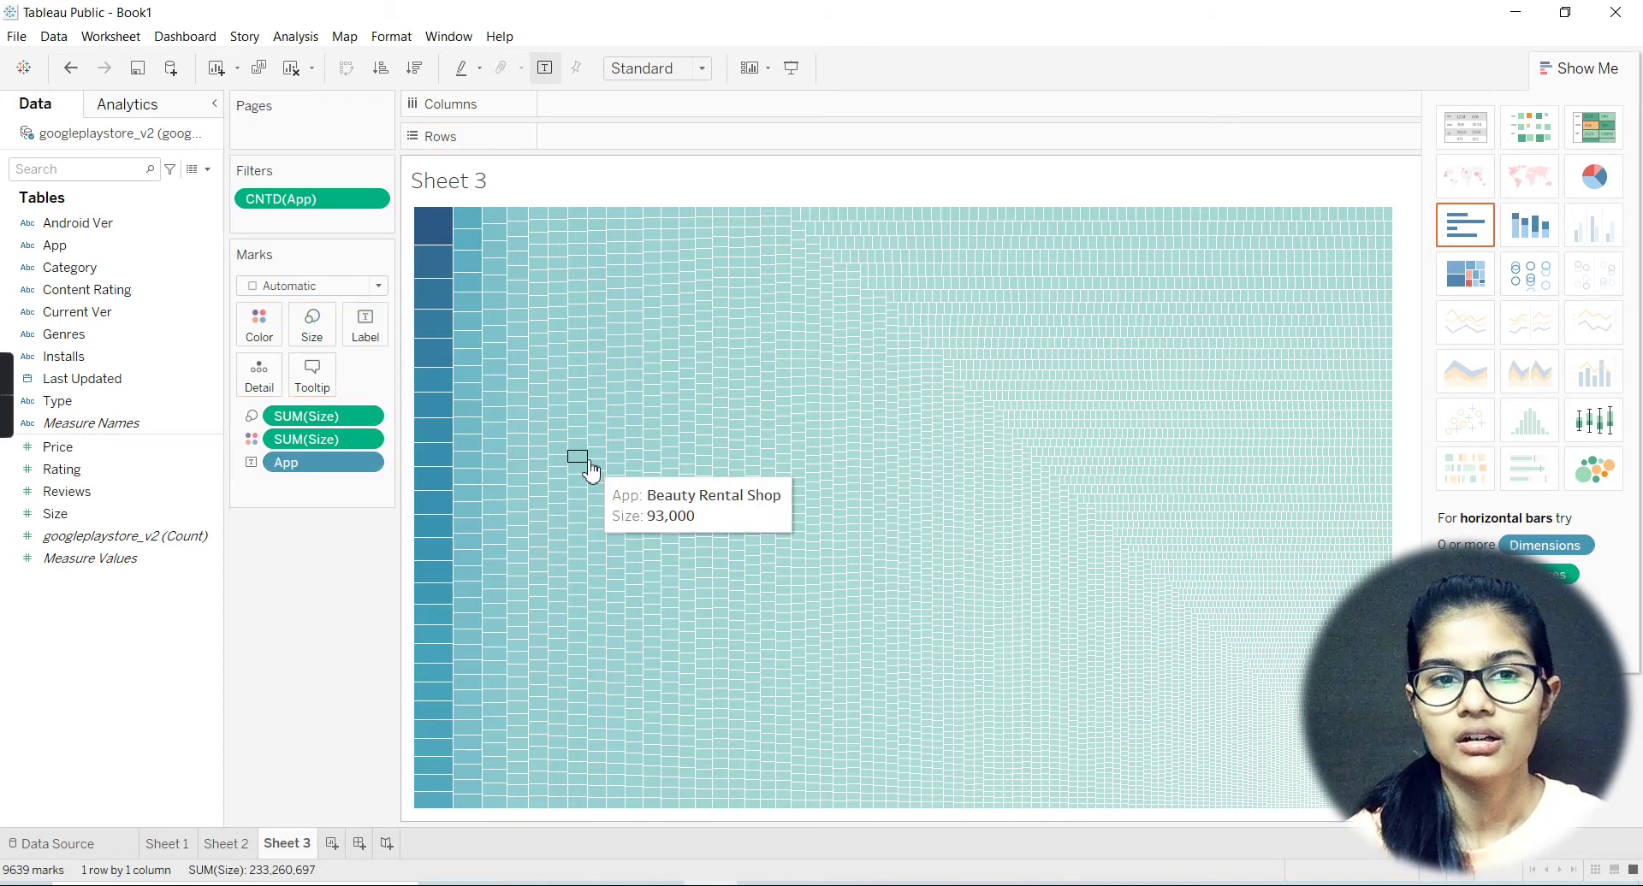
left_click(1594, 421)
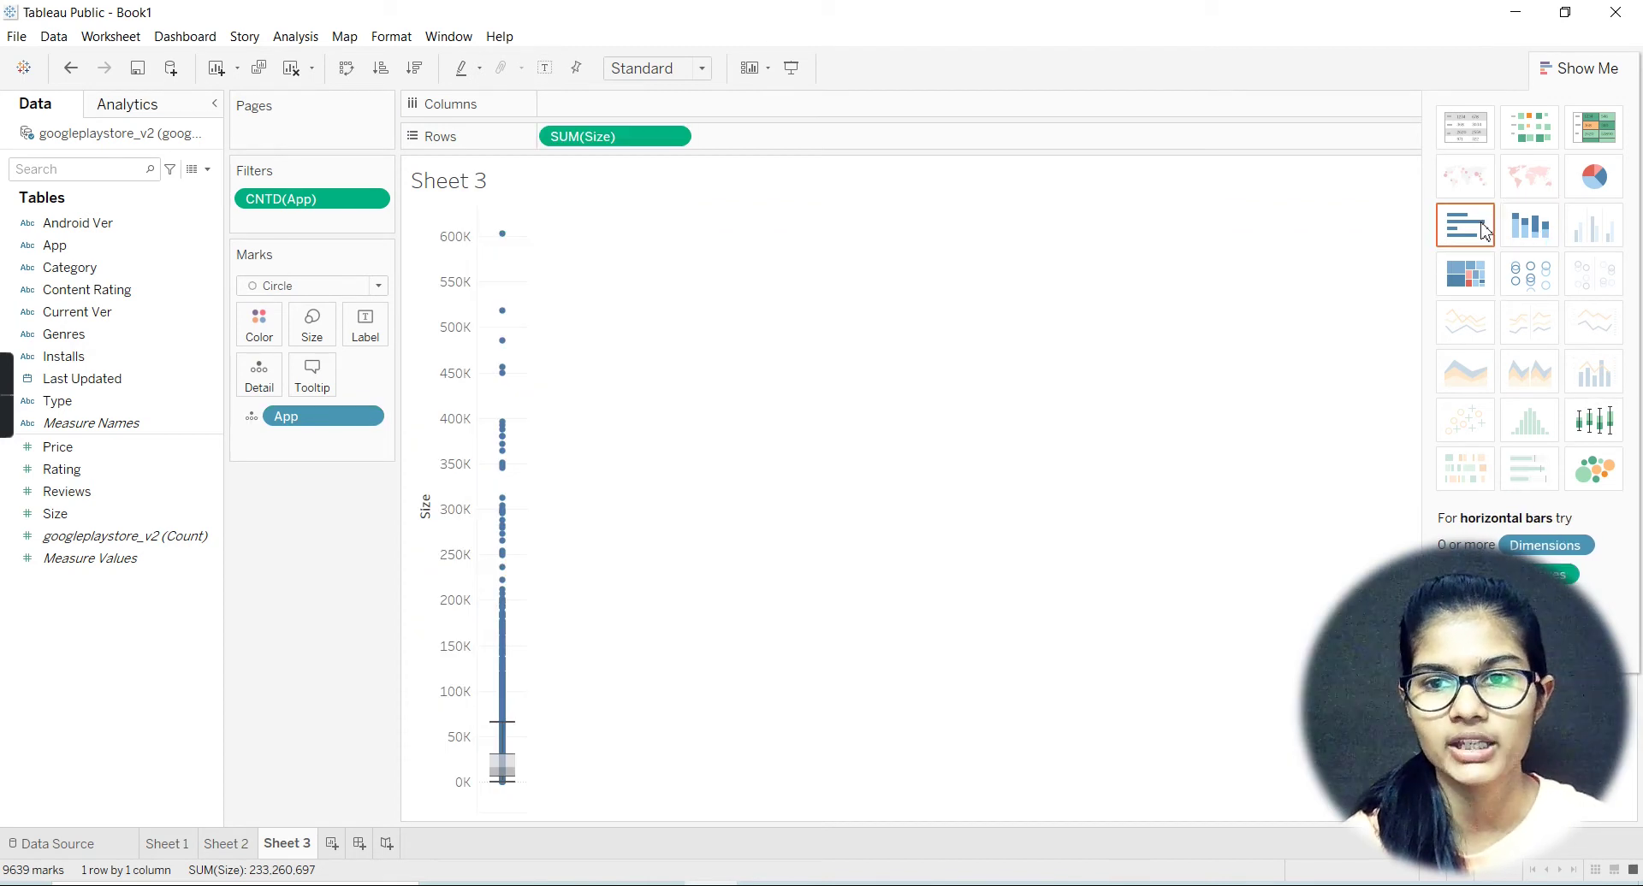
left_click(1484, 231)
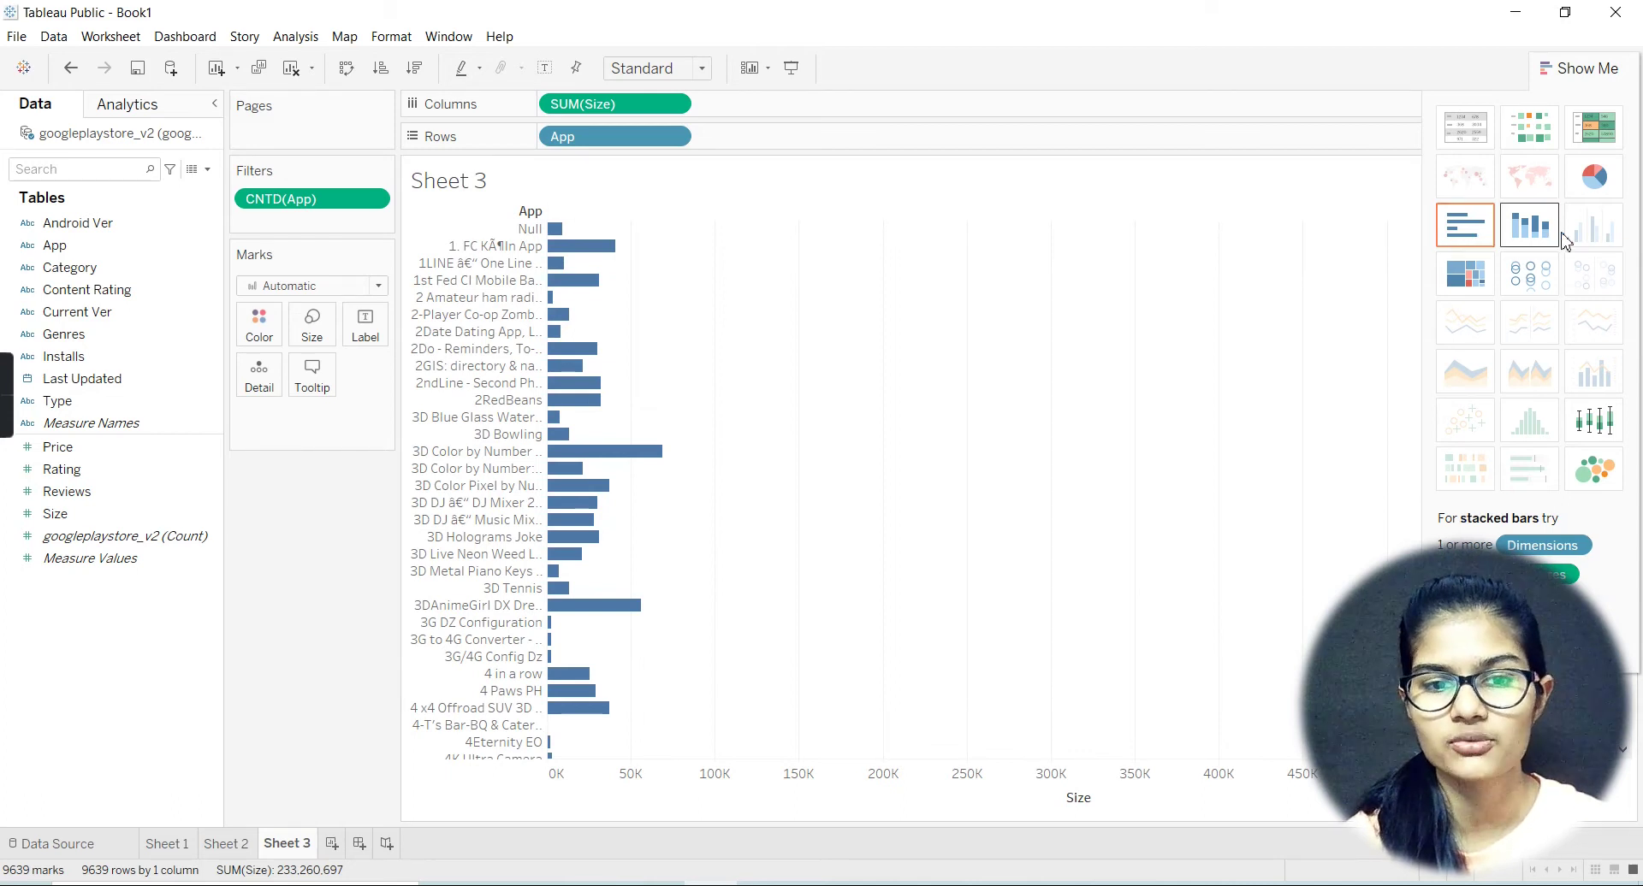
scroll(915, 410, "down", 3)
scroll(915, 411, "down", 15)
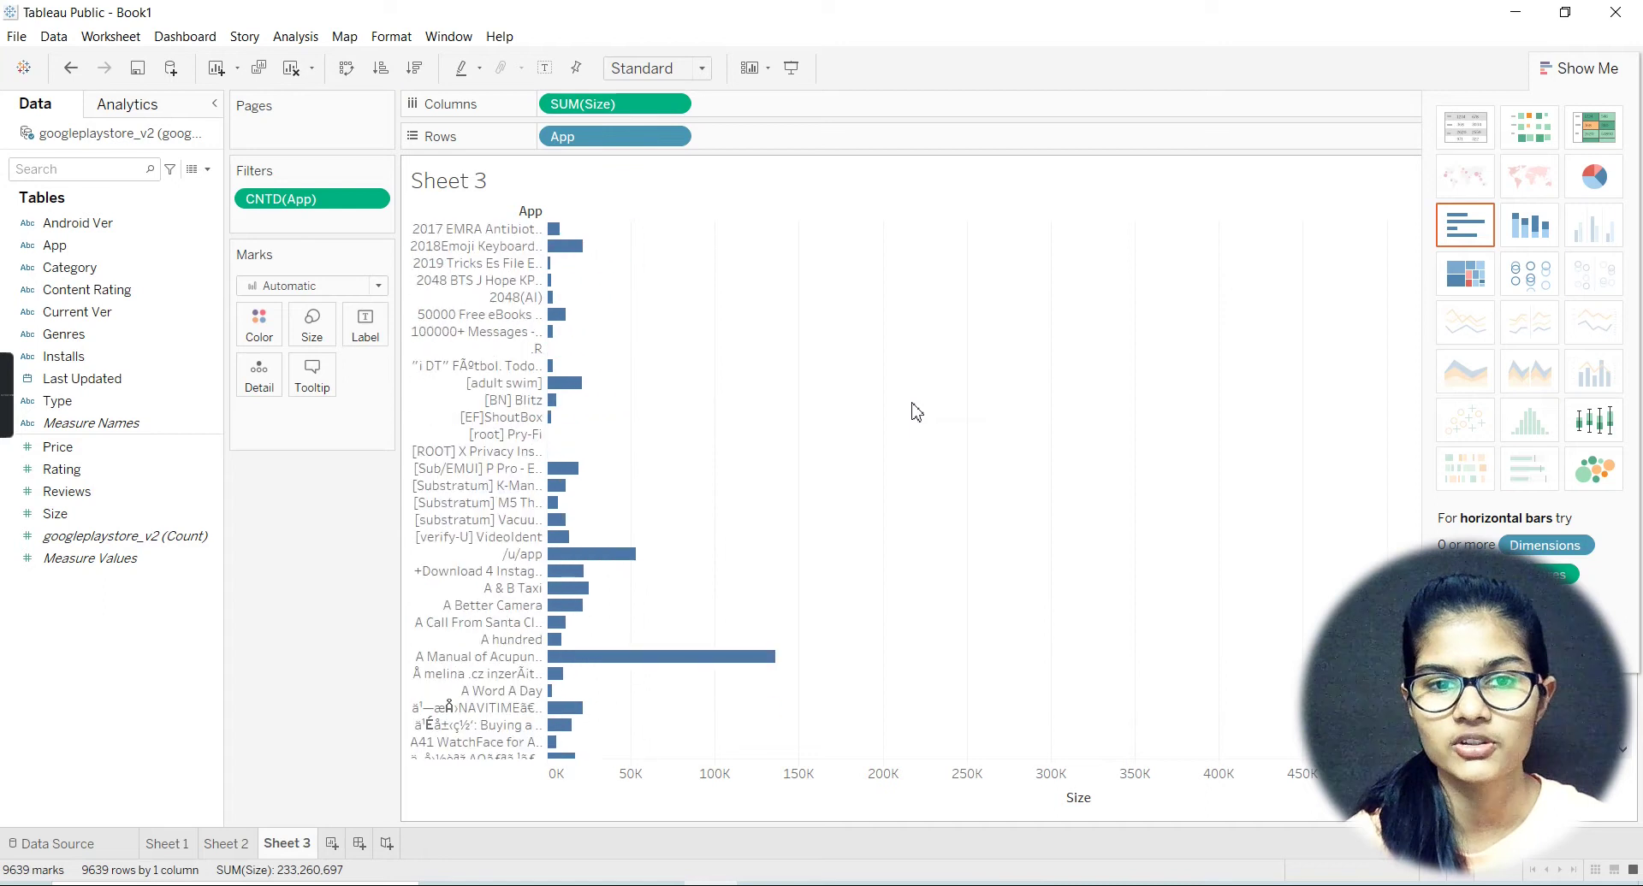
scroll(915, 410, "down", 15)
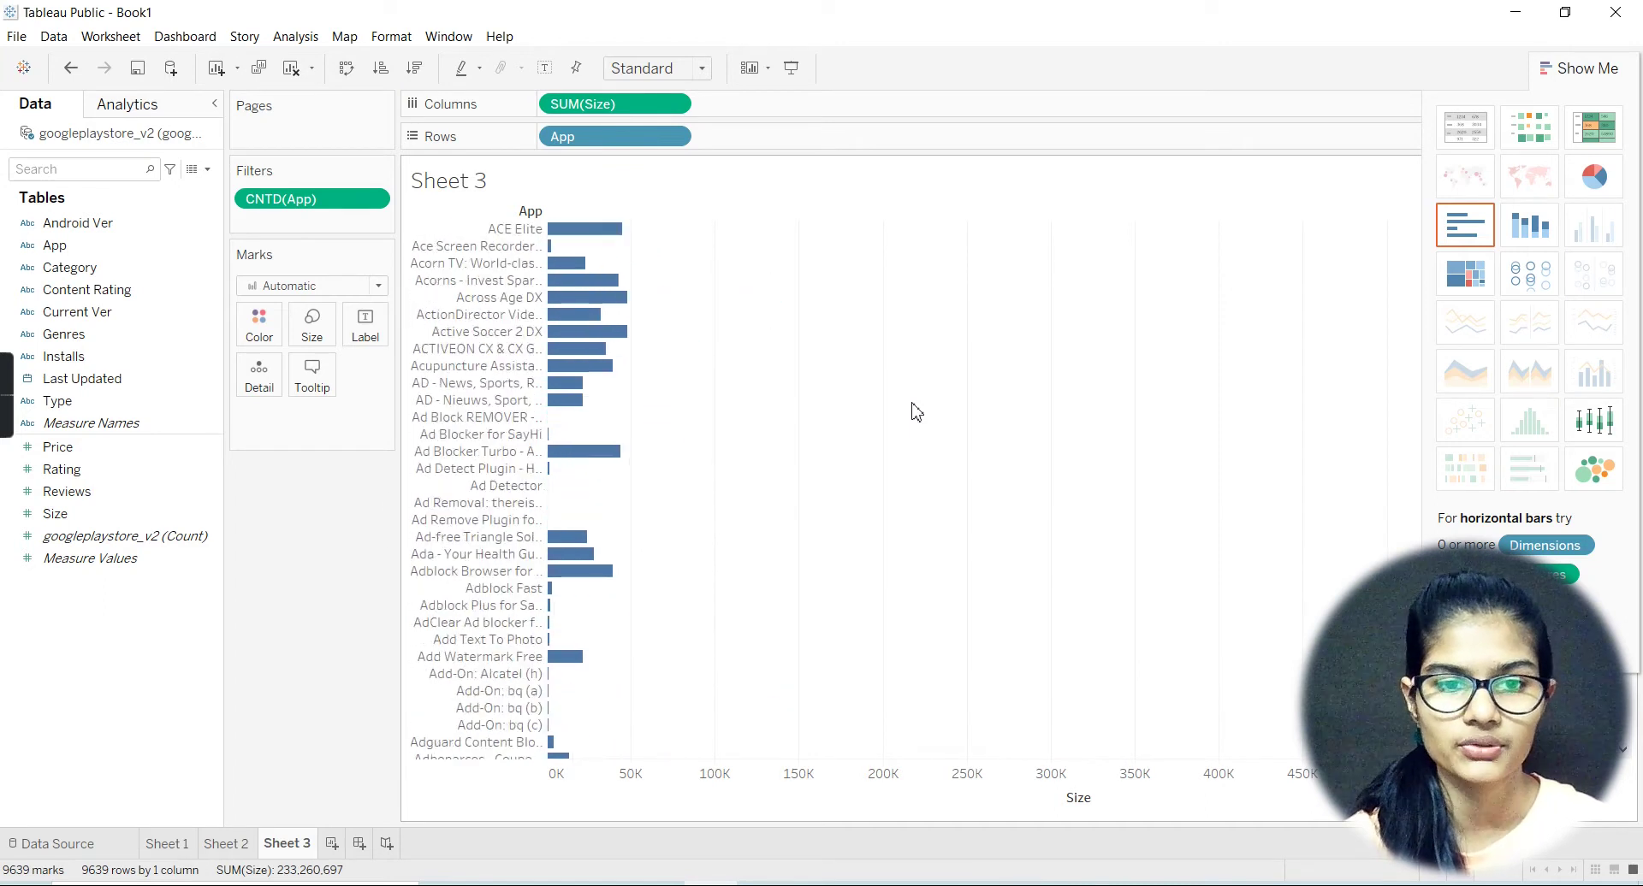
scroll(916, 411, "down", 15)
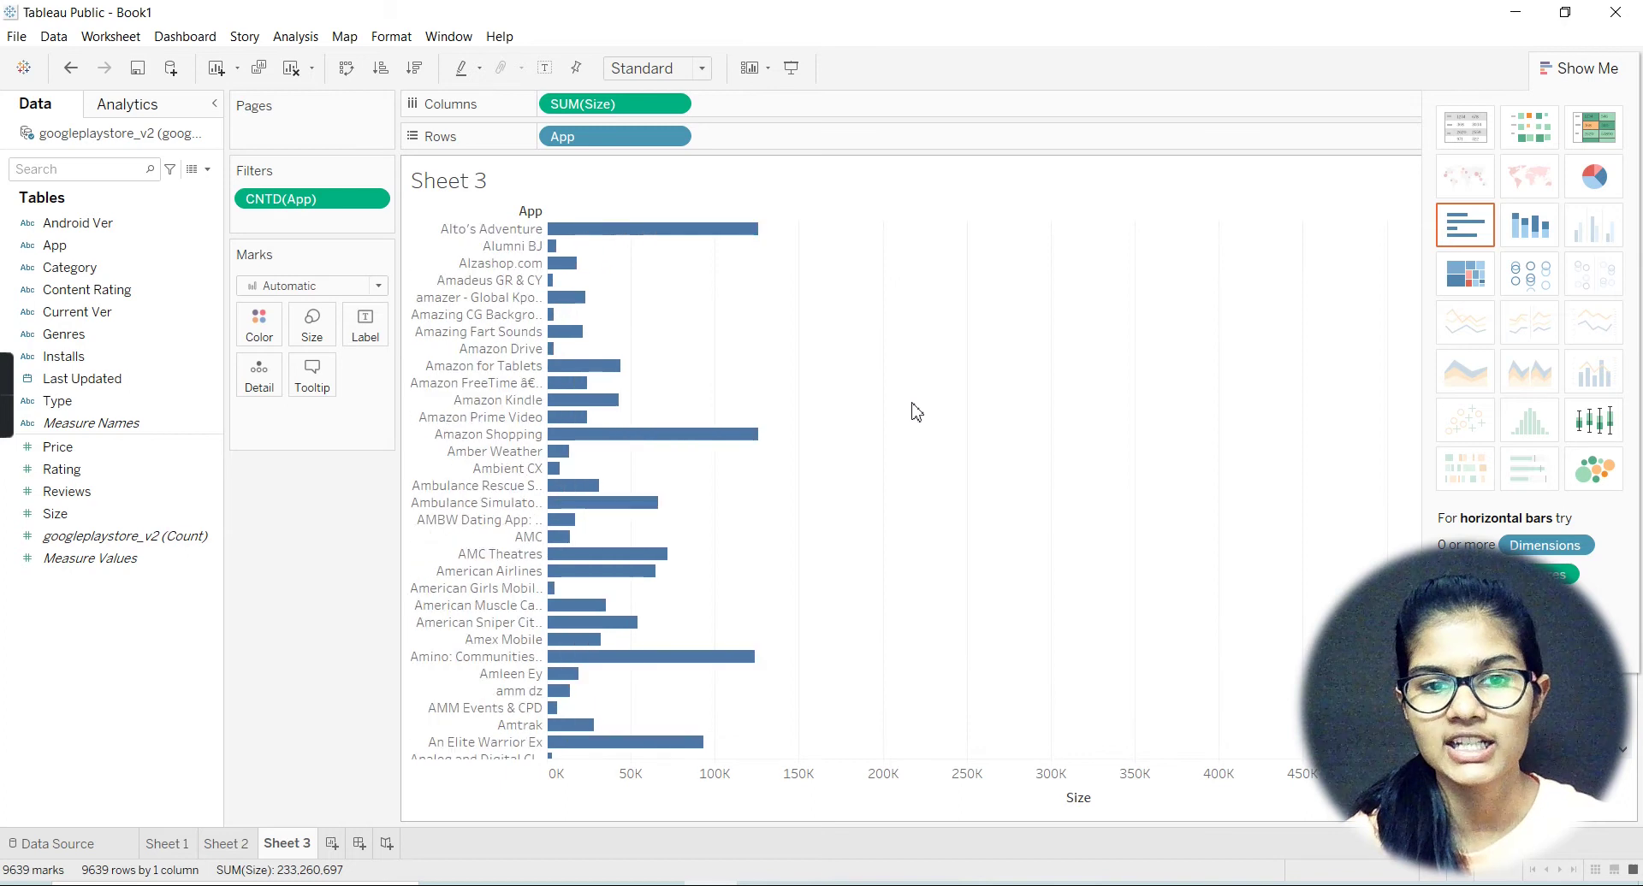
scroll(915, 411, "down", 8)
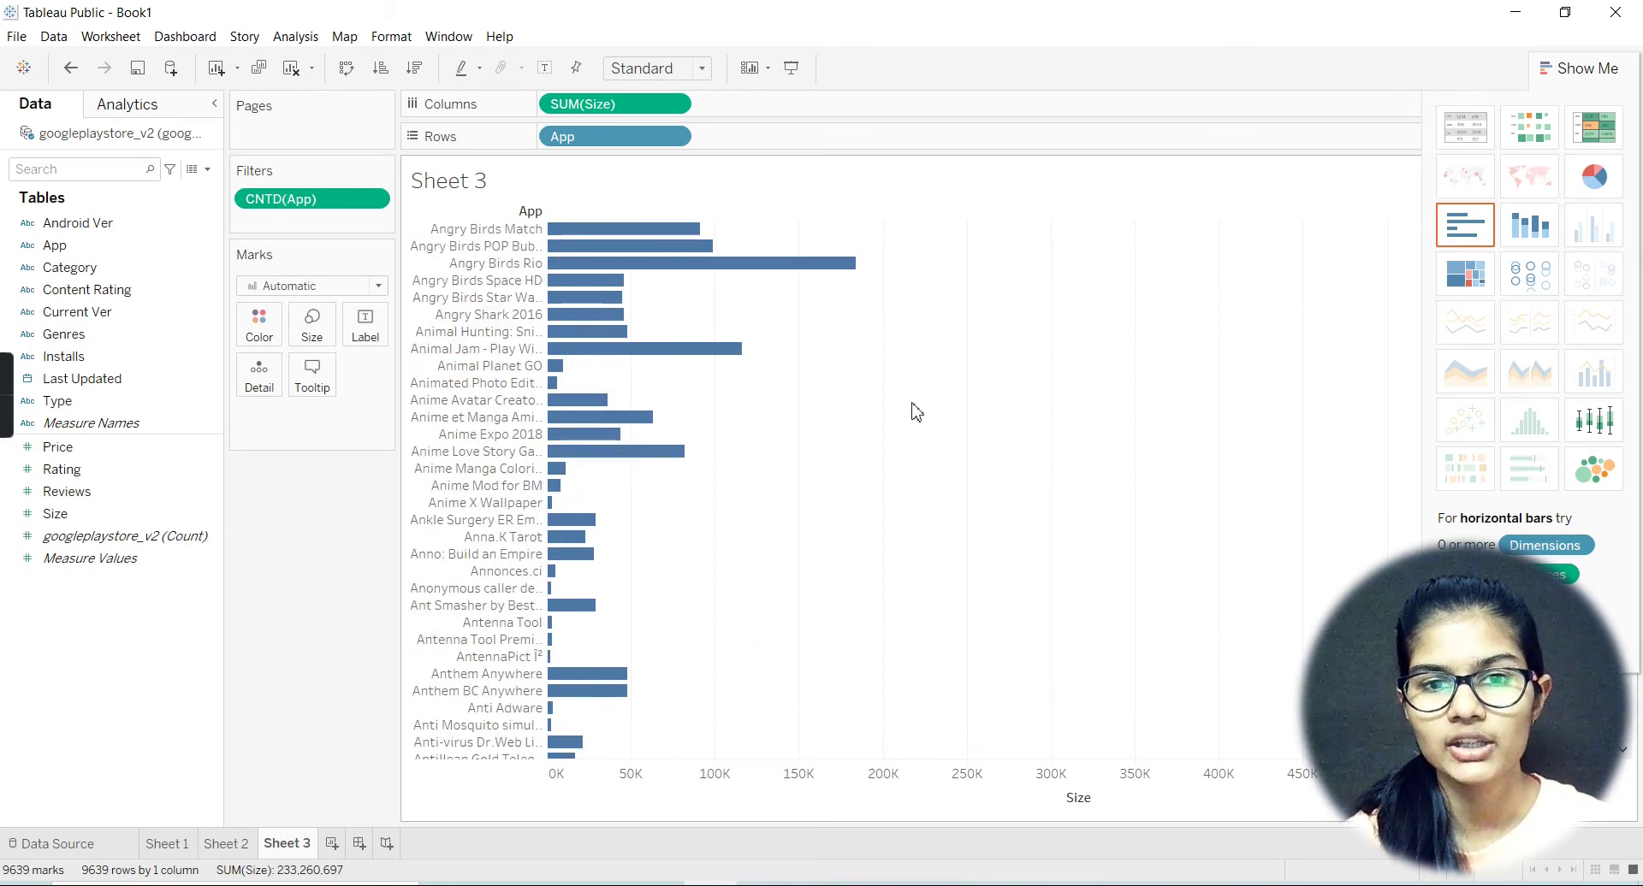
scroll(743, 564, "down", 4)
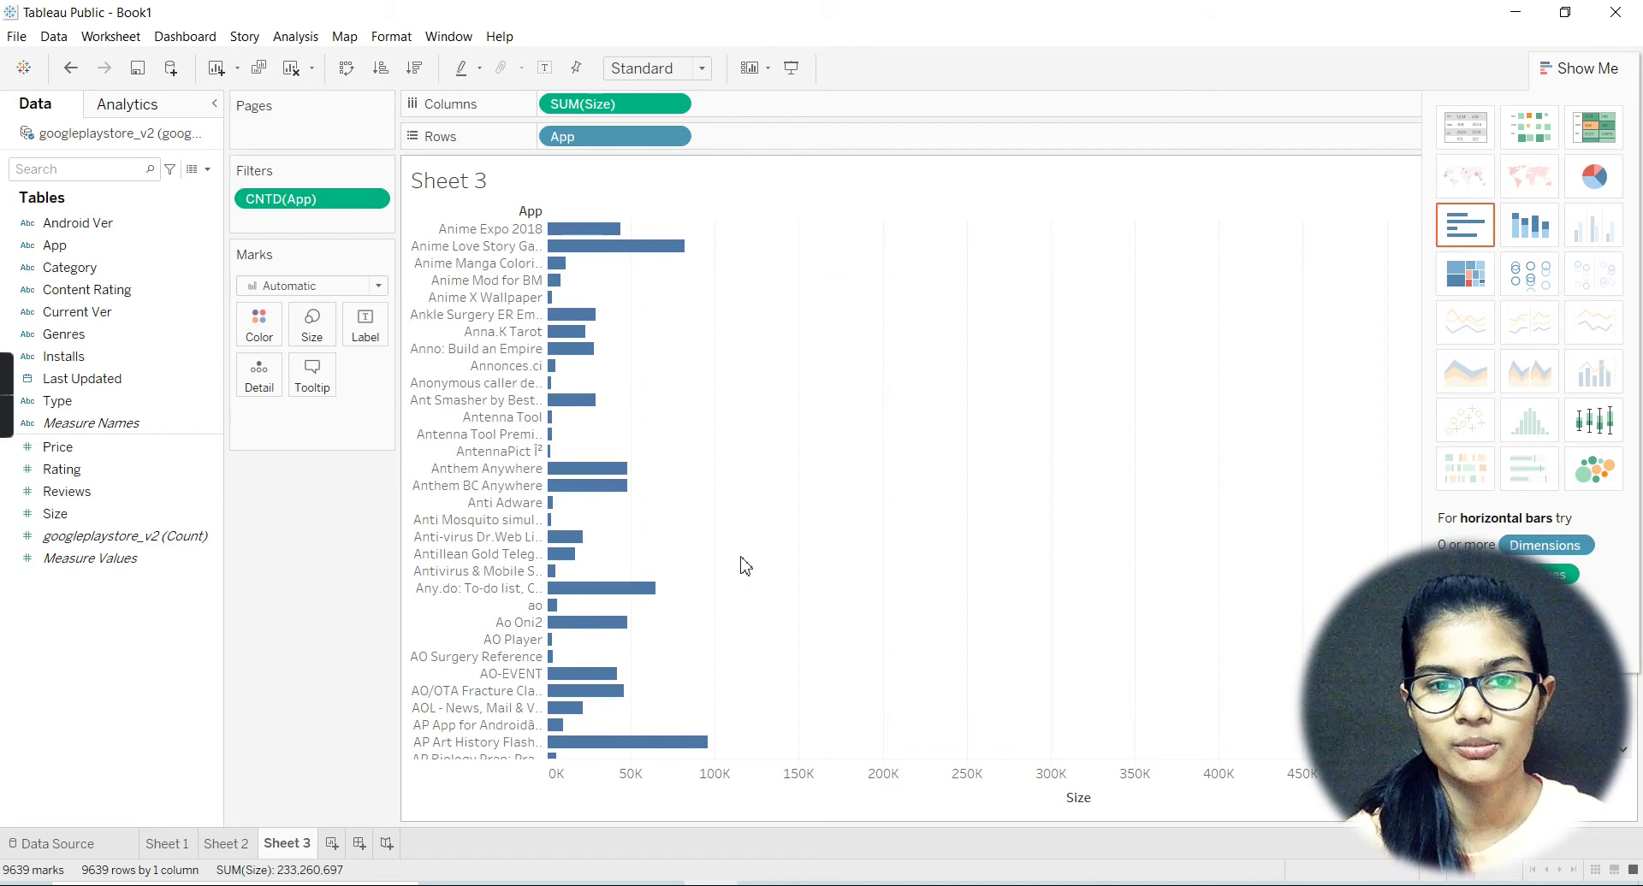
scroll(745, 567, "down", 15)
scroll(745, 566, "down", 20)
scroll(745, 566, "down", 20)
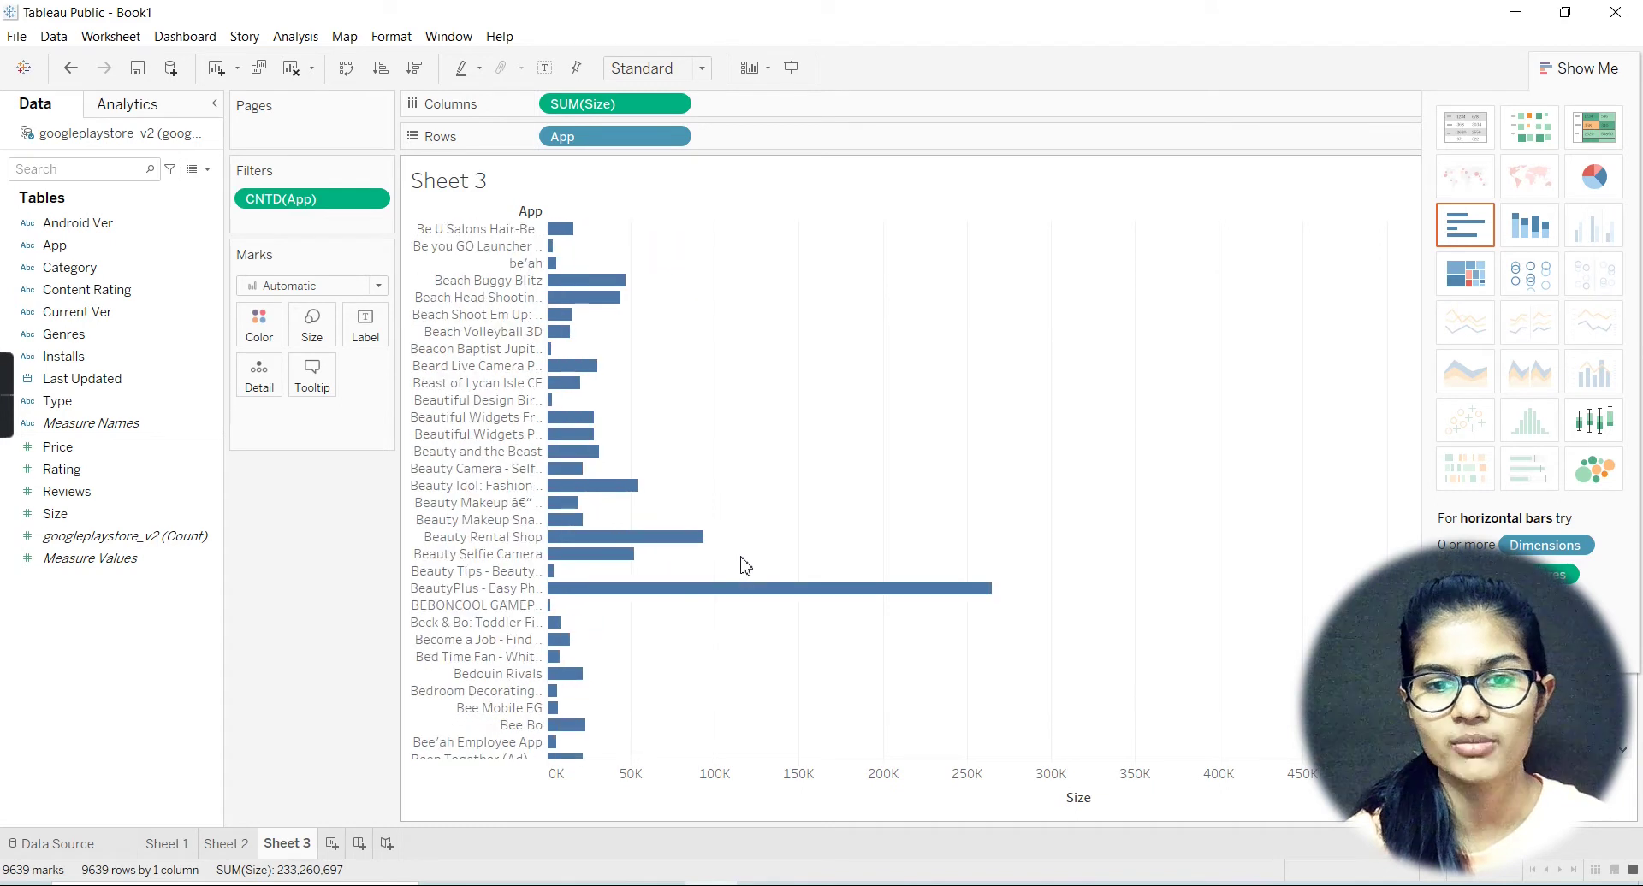
mouse_move(643, 589)
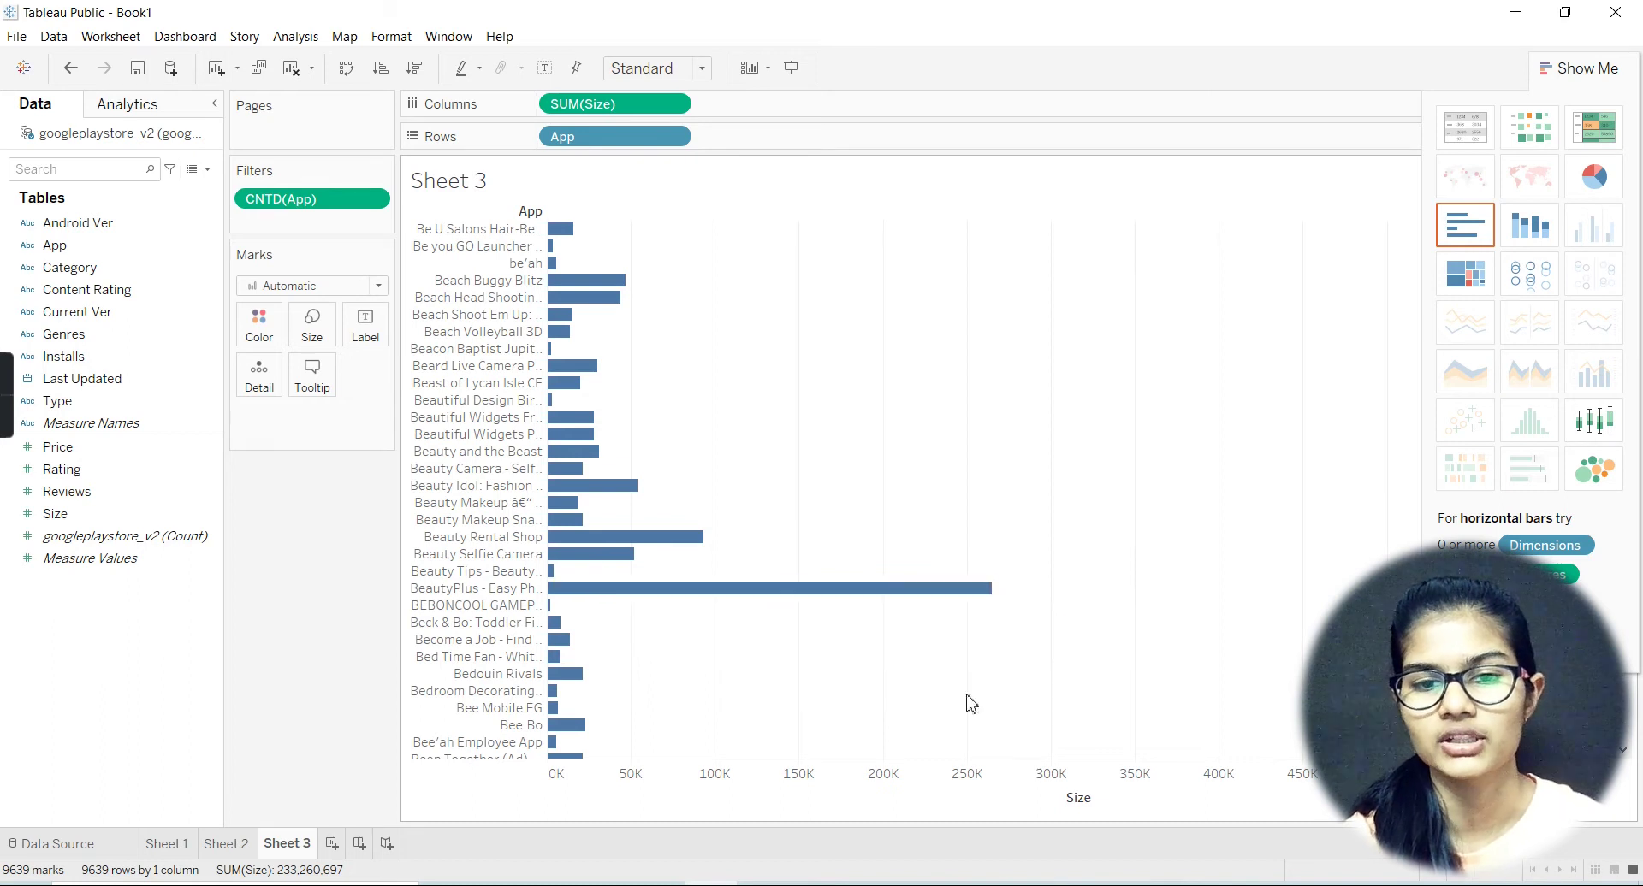
scroll(1019, 758, "down", 10)
scroll(1019, 758, "down", 5)
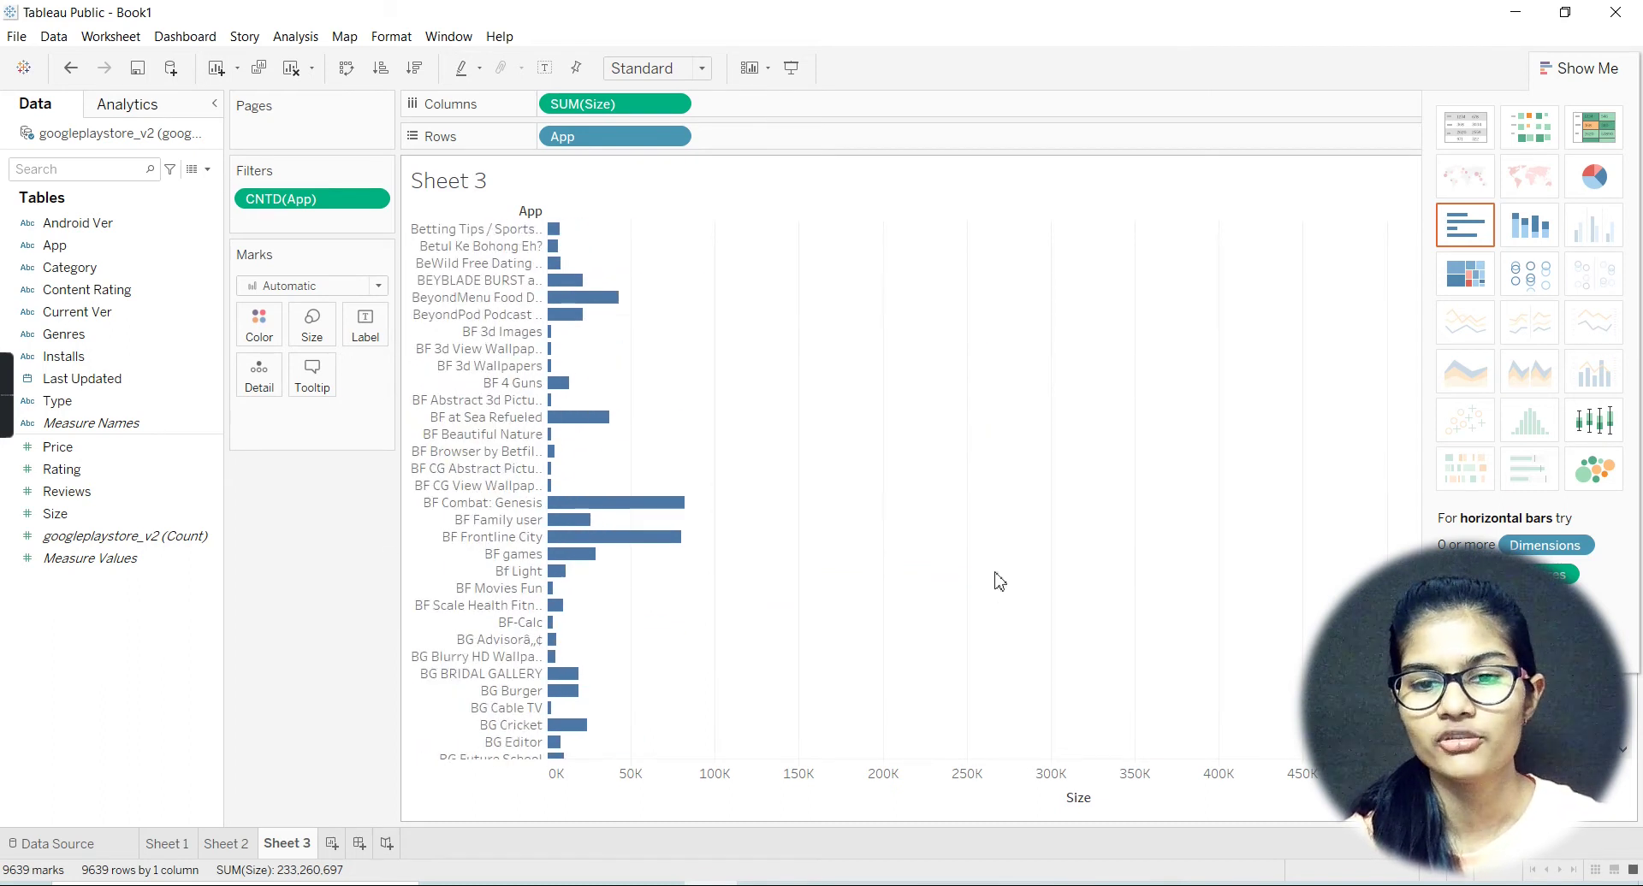
scroll(996, 580, "down", 10)
scroll(1000, 581, "down", 20)
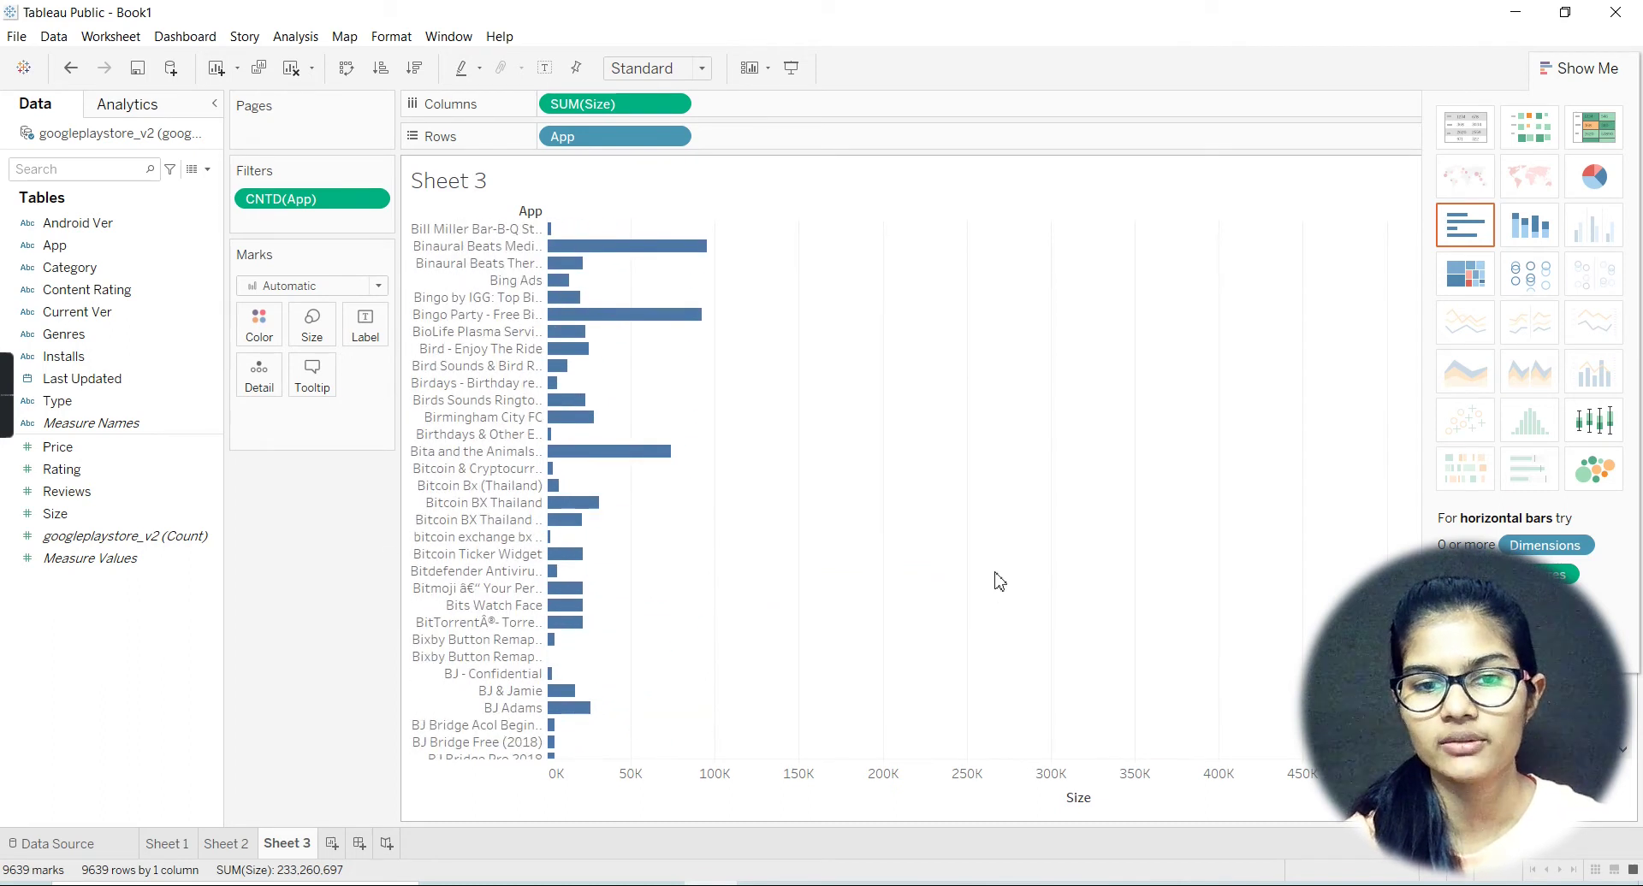
scroll(1000, 582, "down", 15)
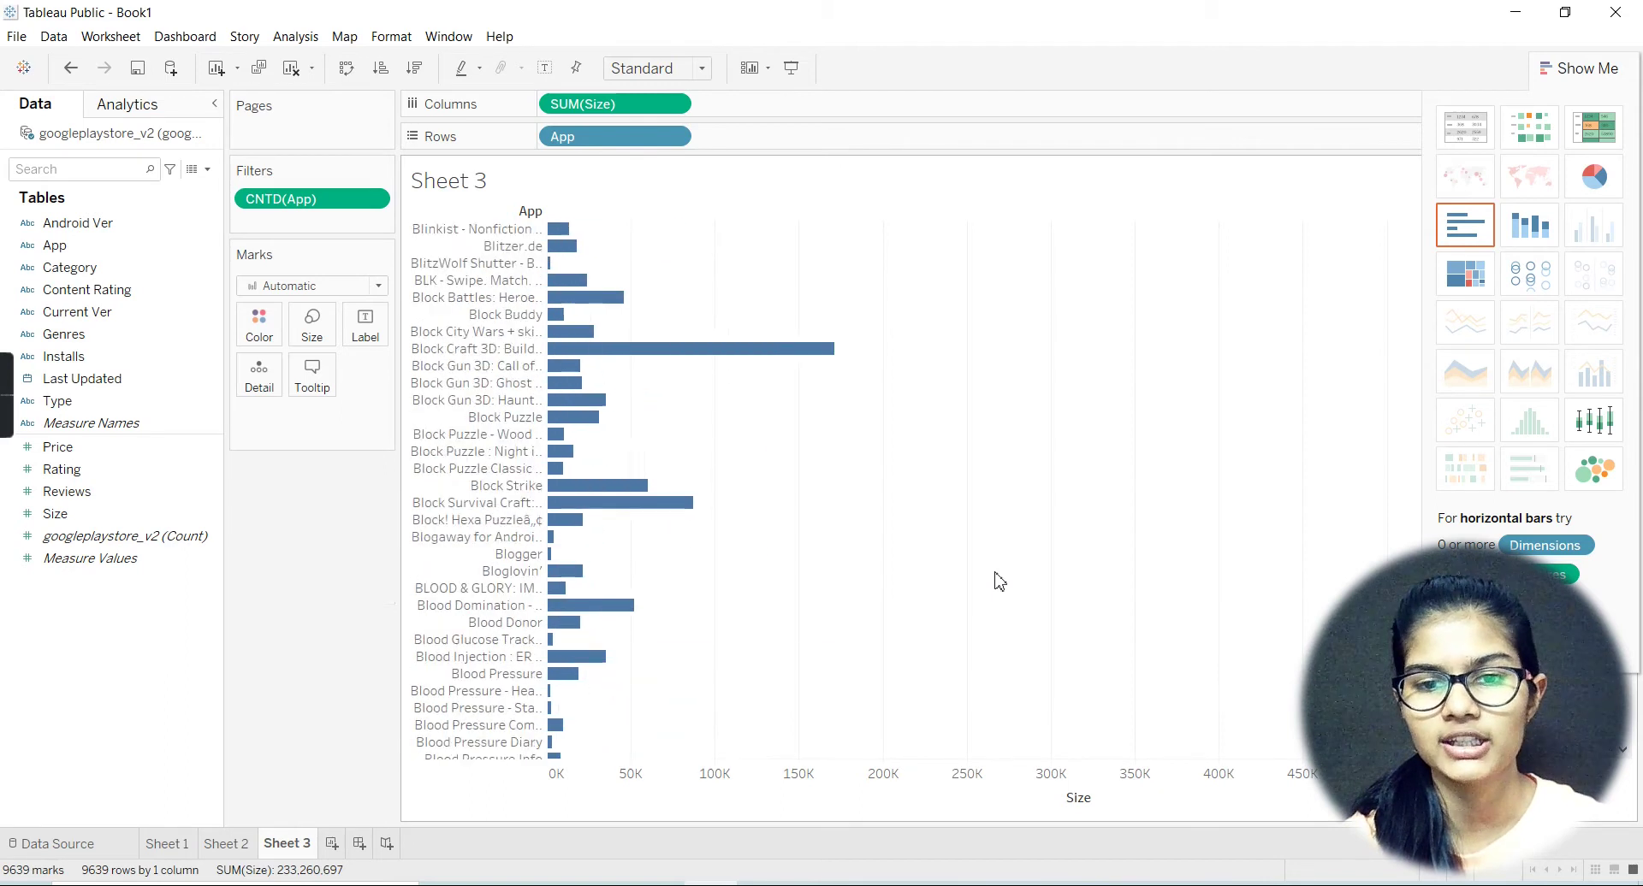
scroll(999, 582, "down", 20)
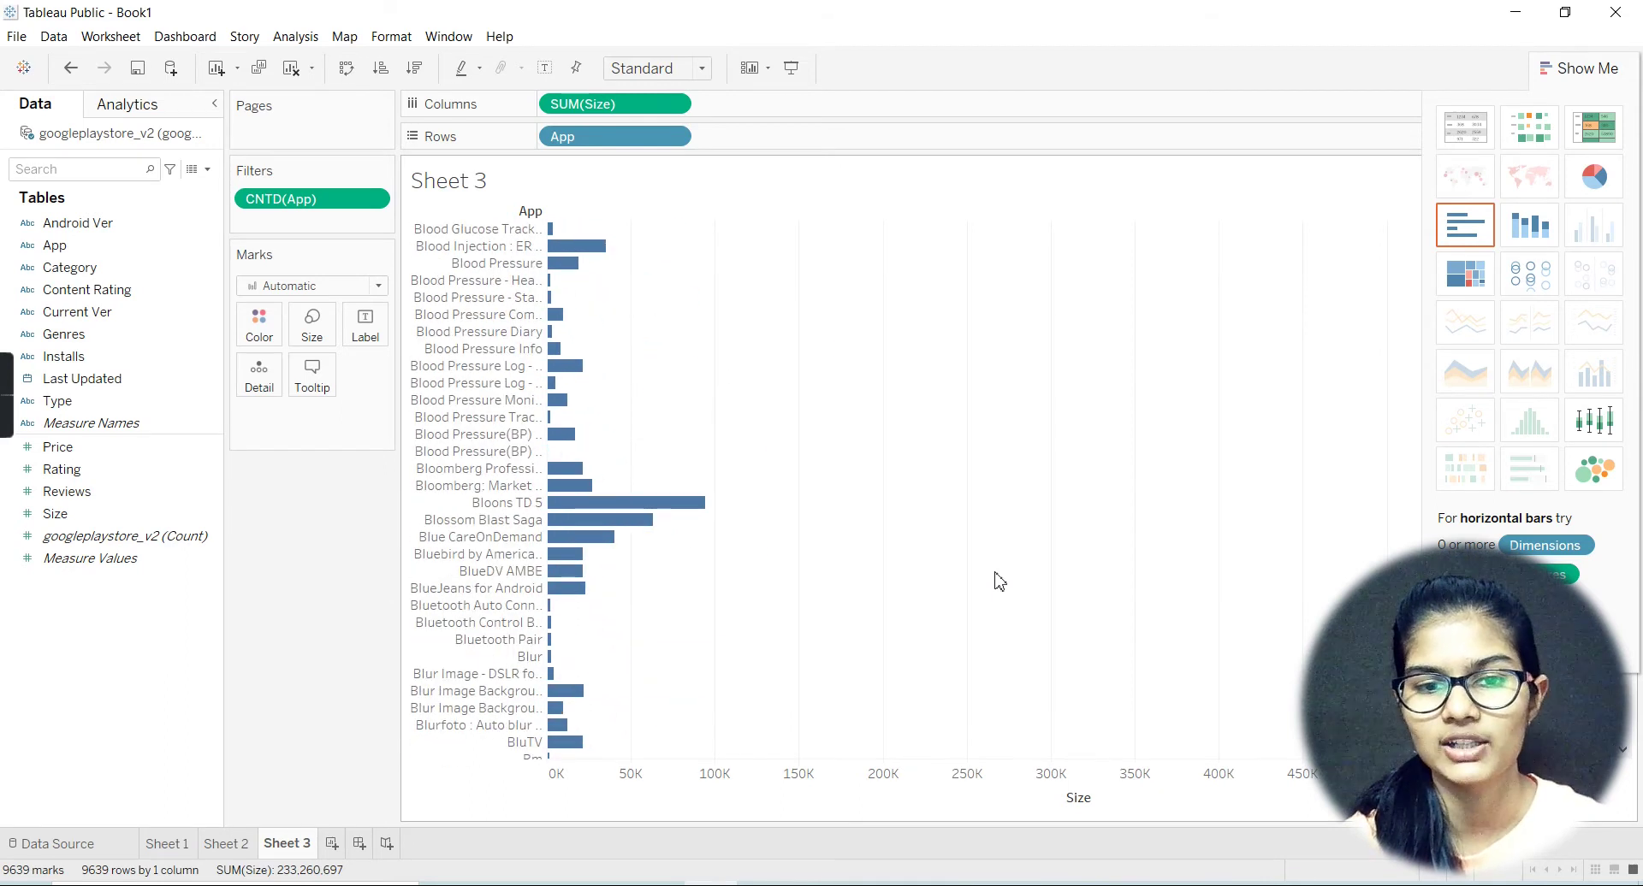
scroll(999, 582, "down", 20)
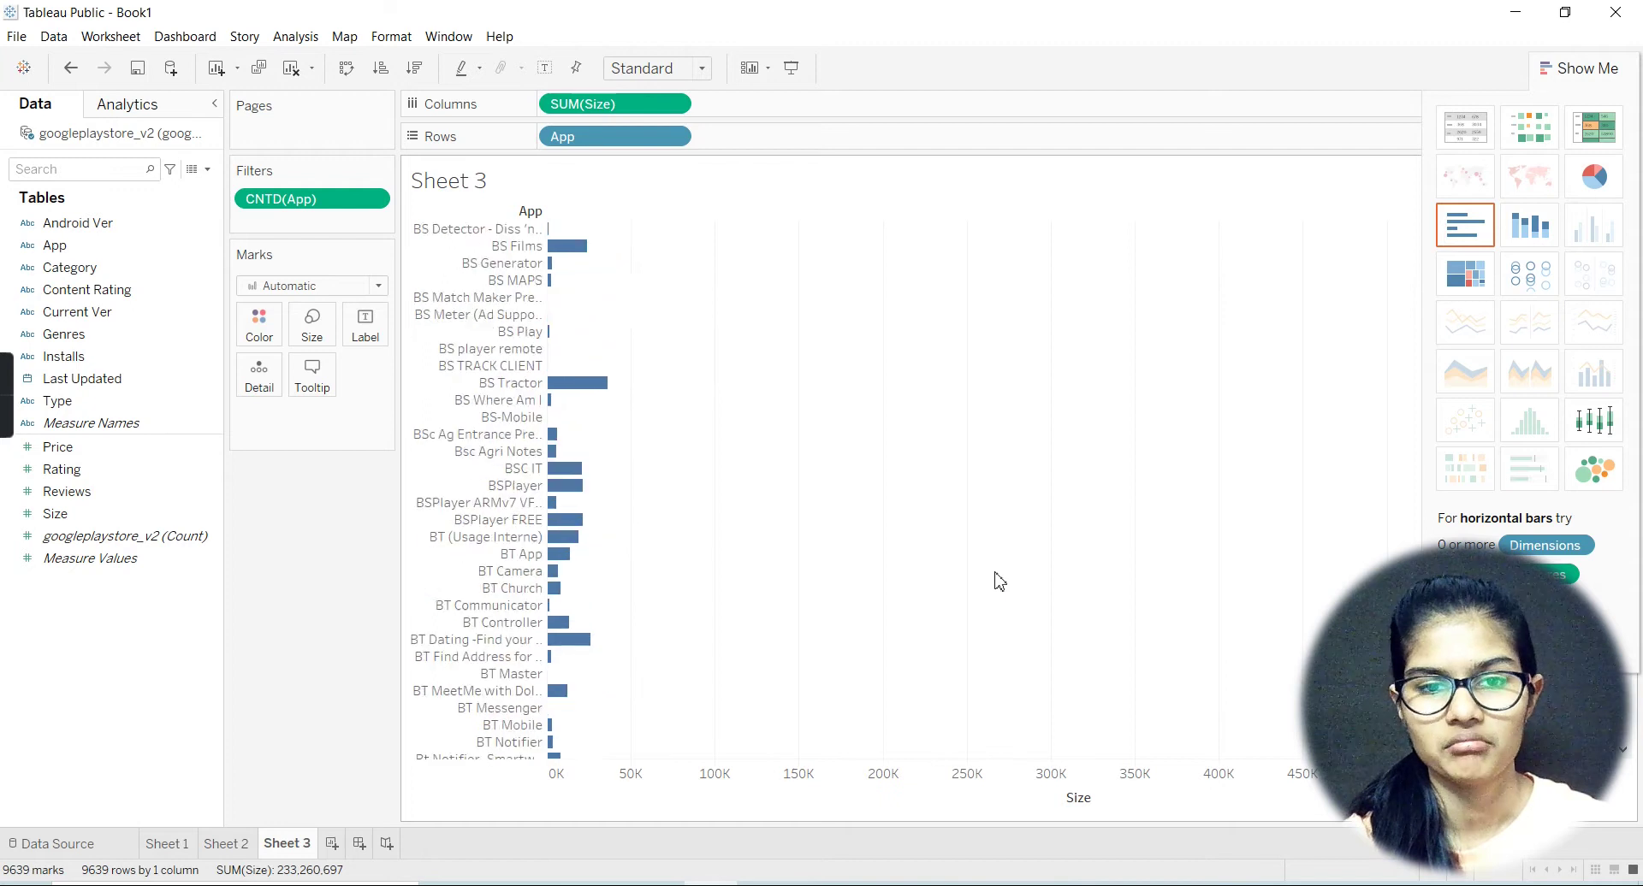
scroll(1000, 581, "down", 10)
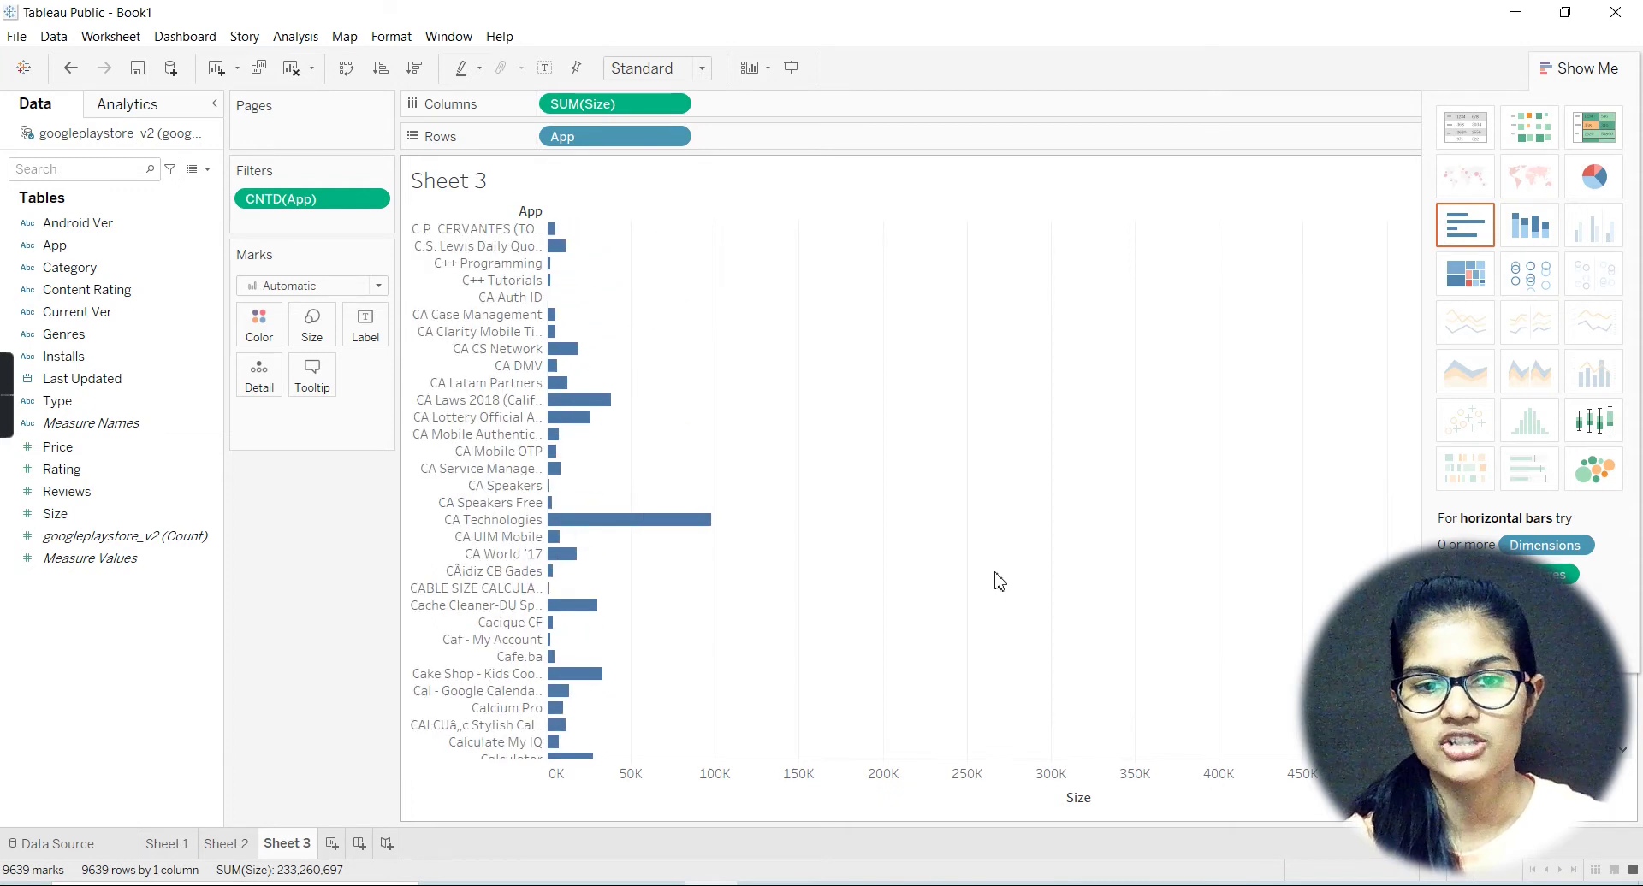
scroll(999, 582, "down", 10)
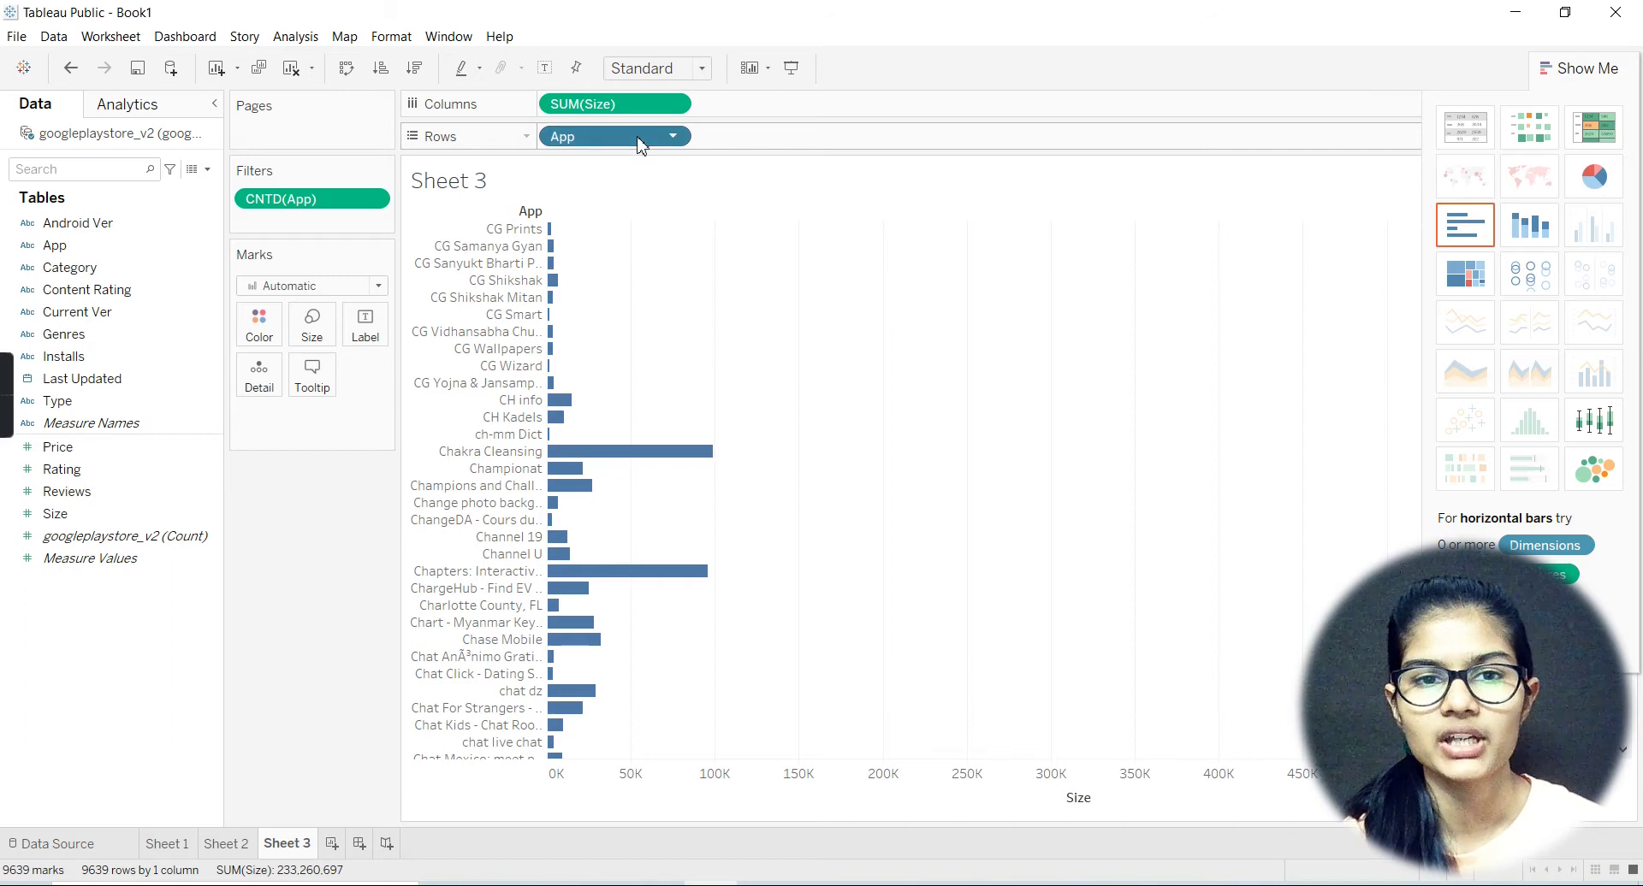
Remove App from the Rows shelf and delete the CNTD(App) filter.
left_click(674, 137)
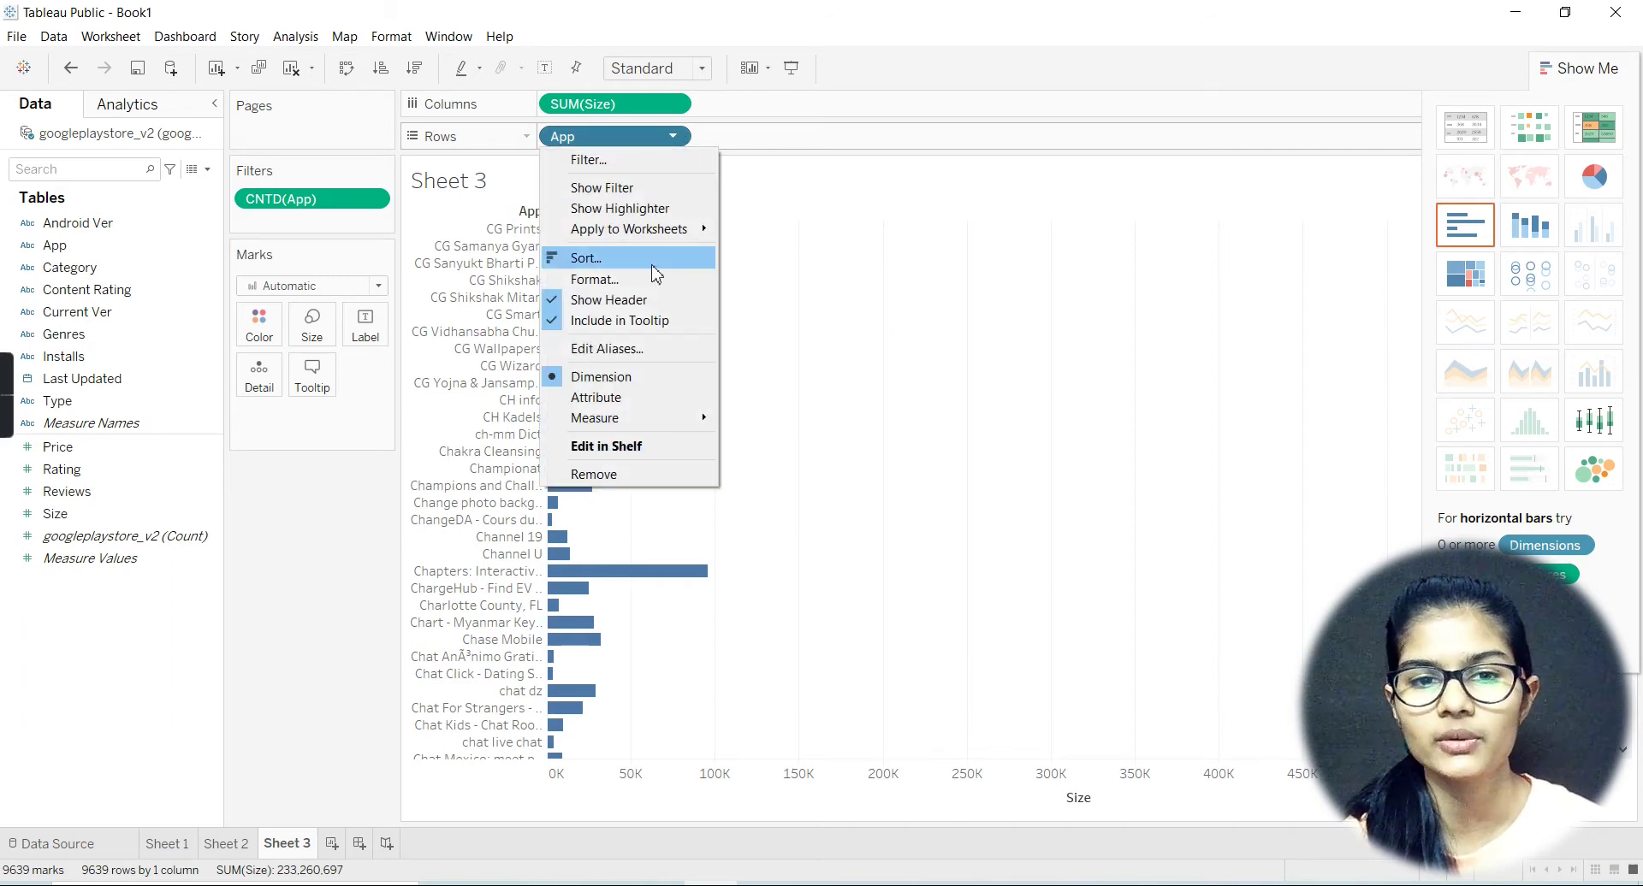
left_click(634, 475)
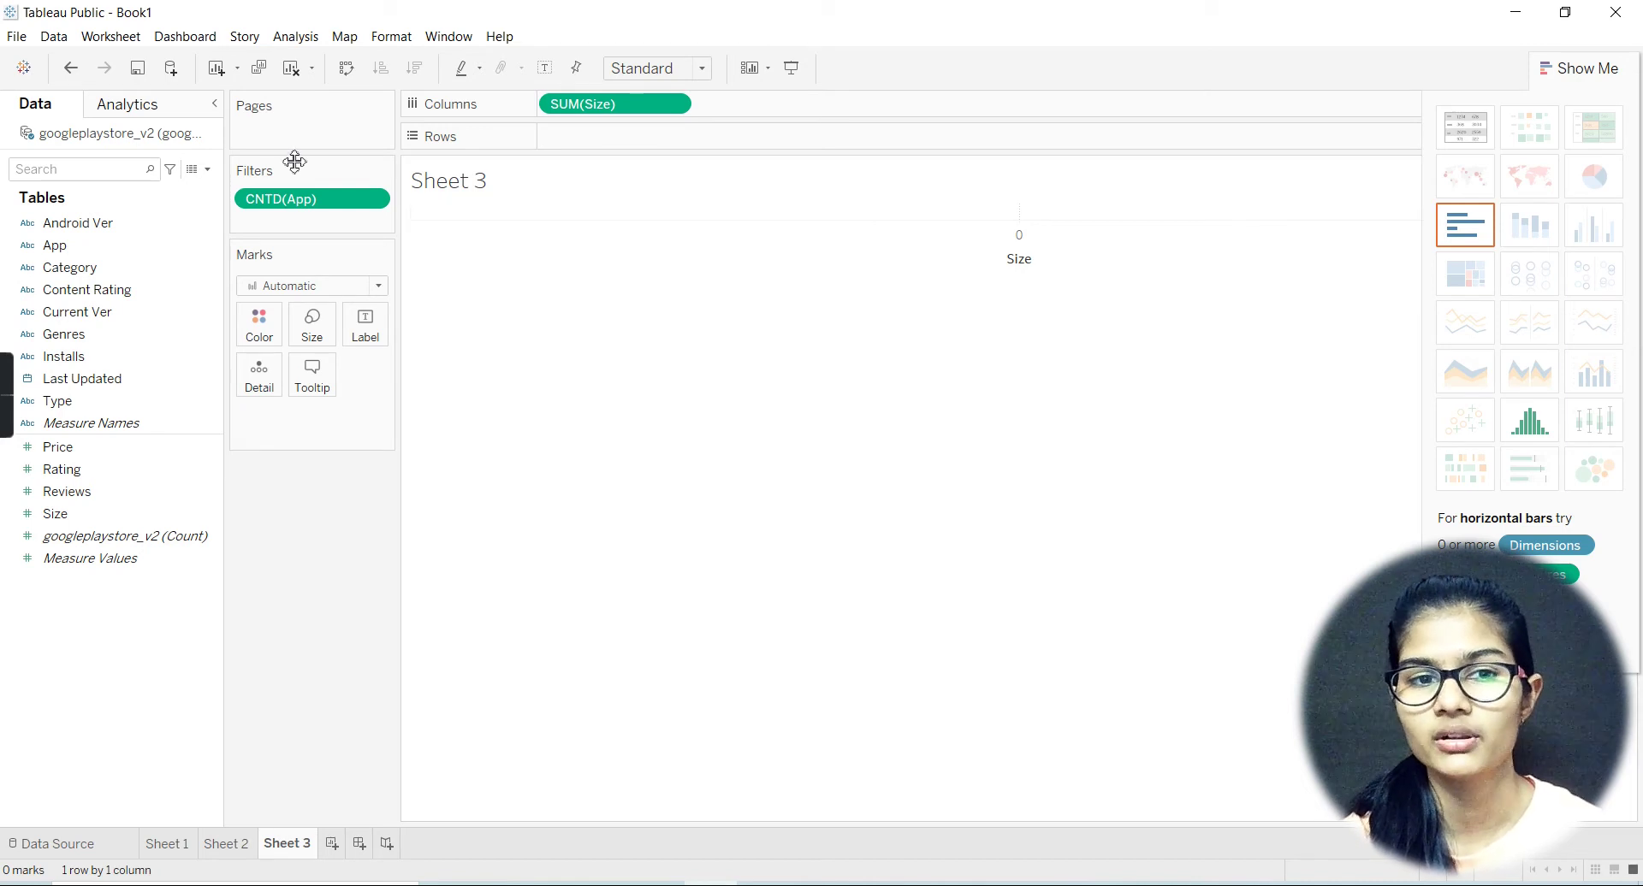
left_click(372, 199)
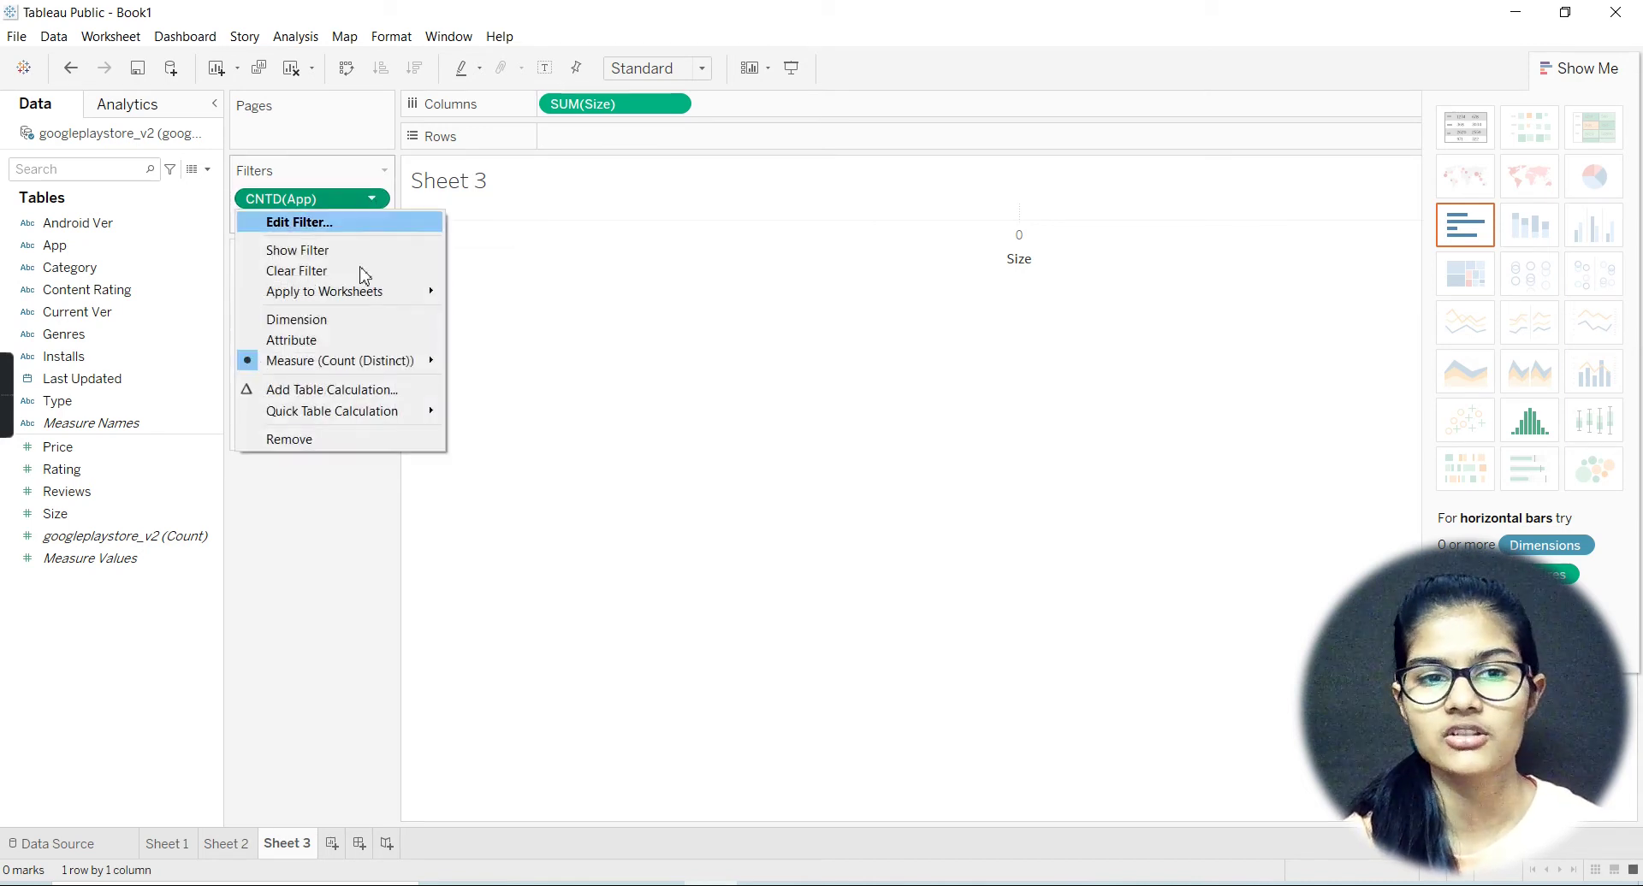
left_click(301, 438)
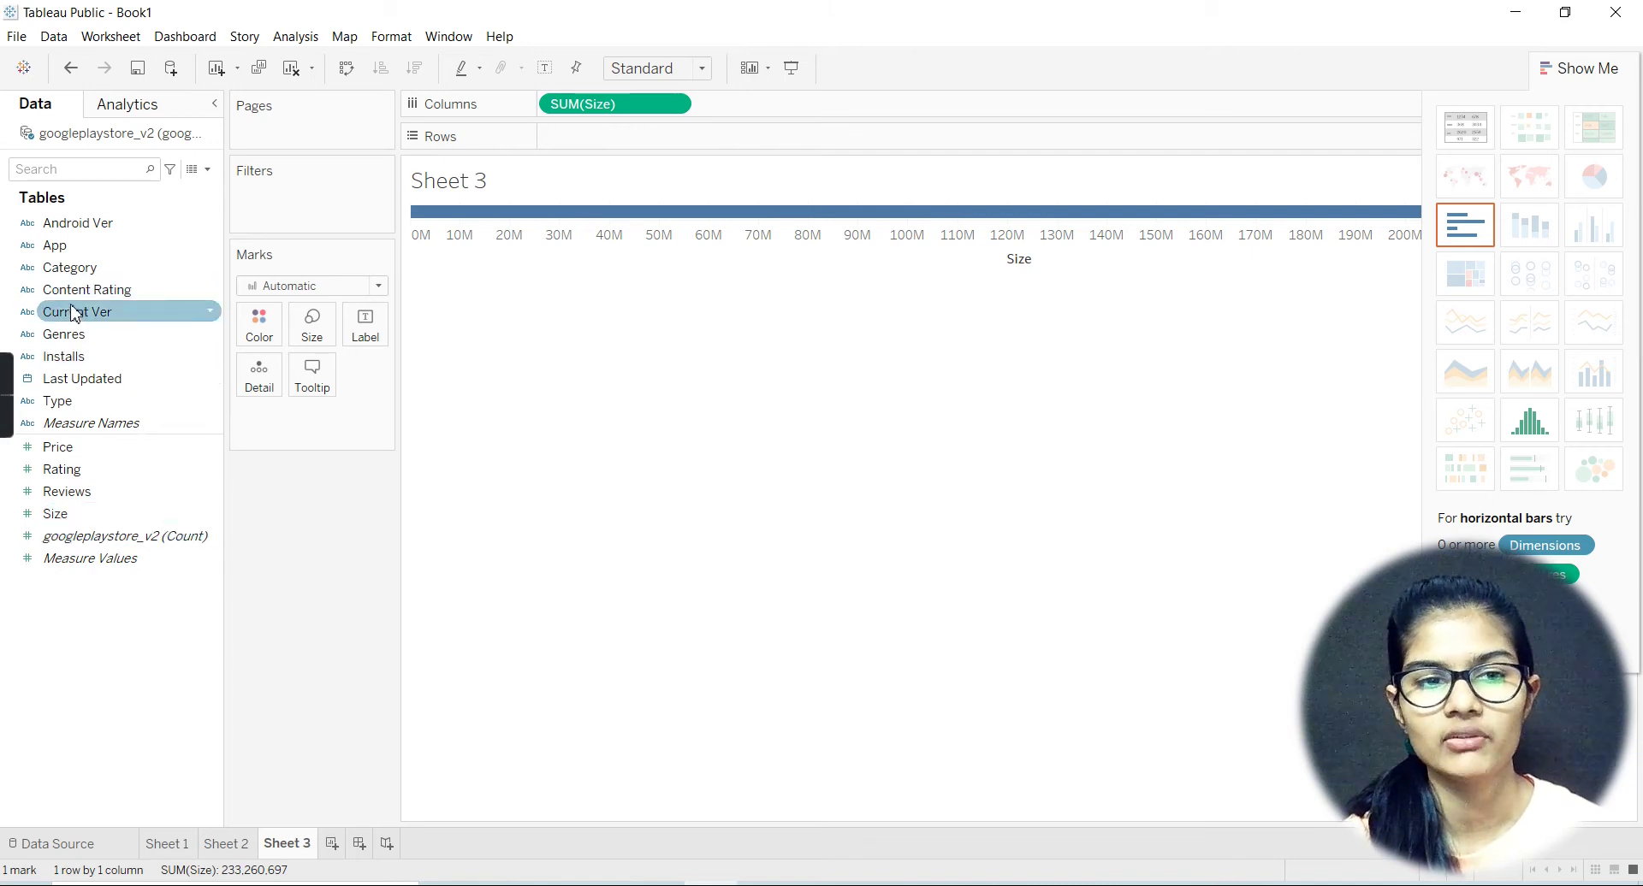
Add Current Ver to Rows through a filter, keeping the default filter settings.
left_click_drag(73, 313, 581, 139)
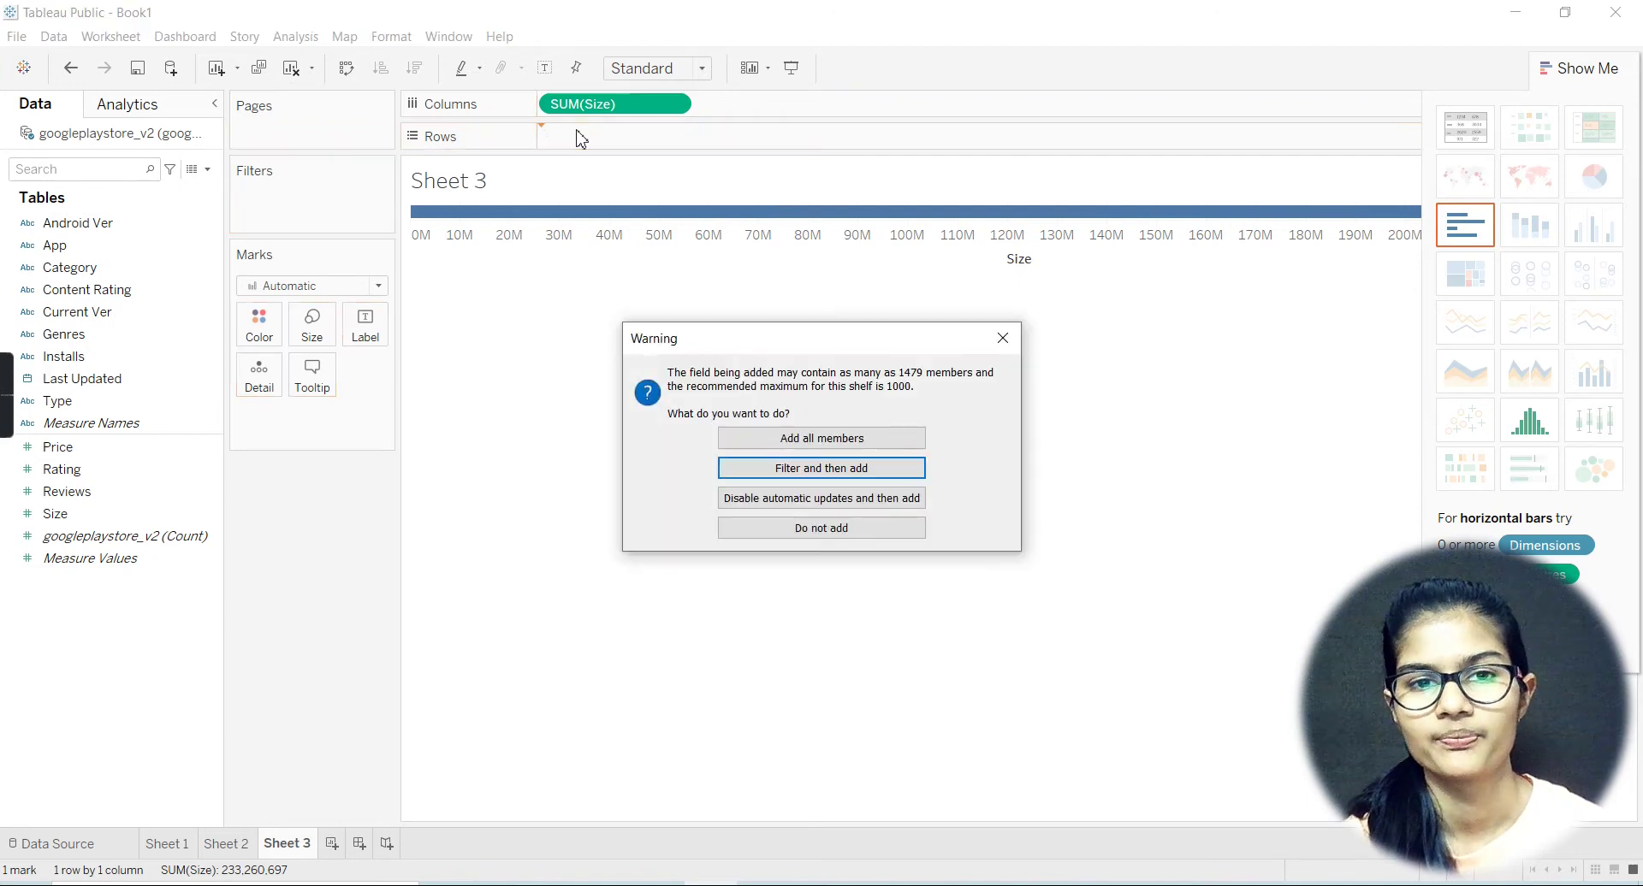
left_click(847, 469)
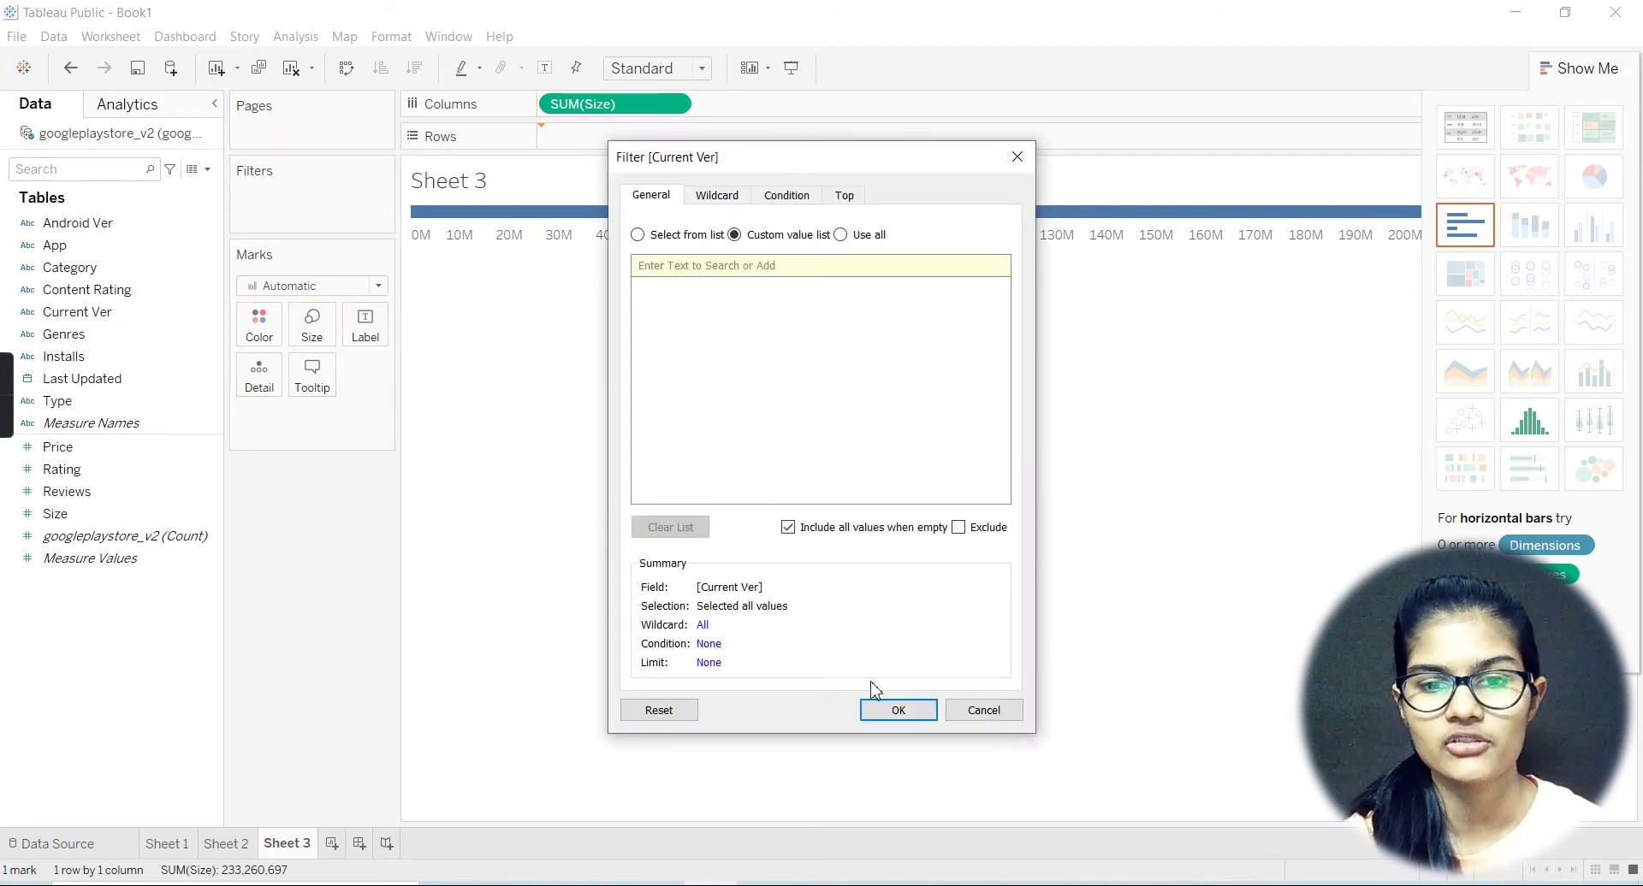
left_click(899, 711)
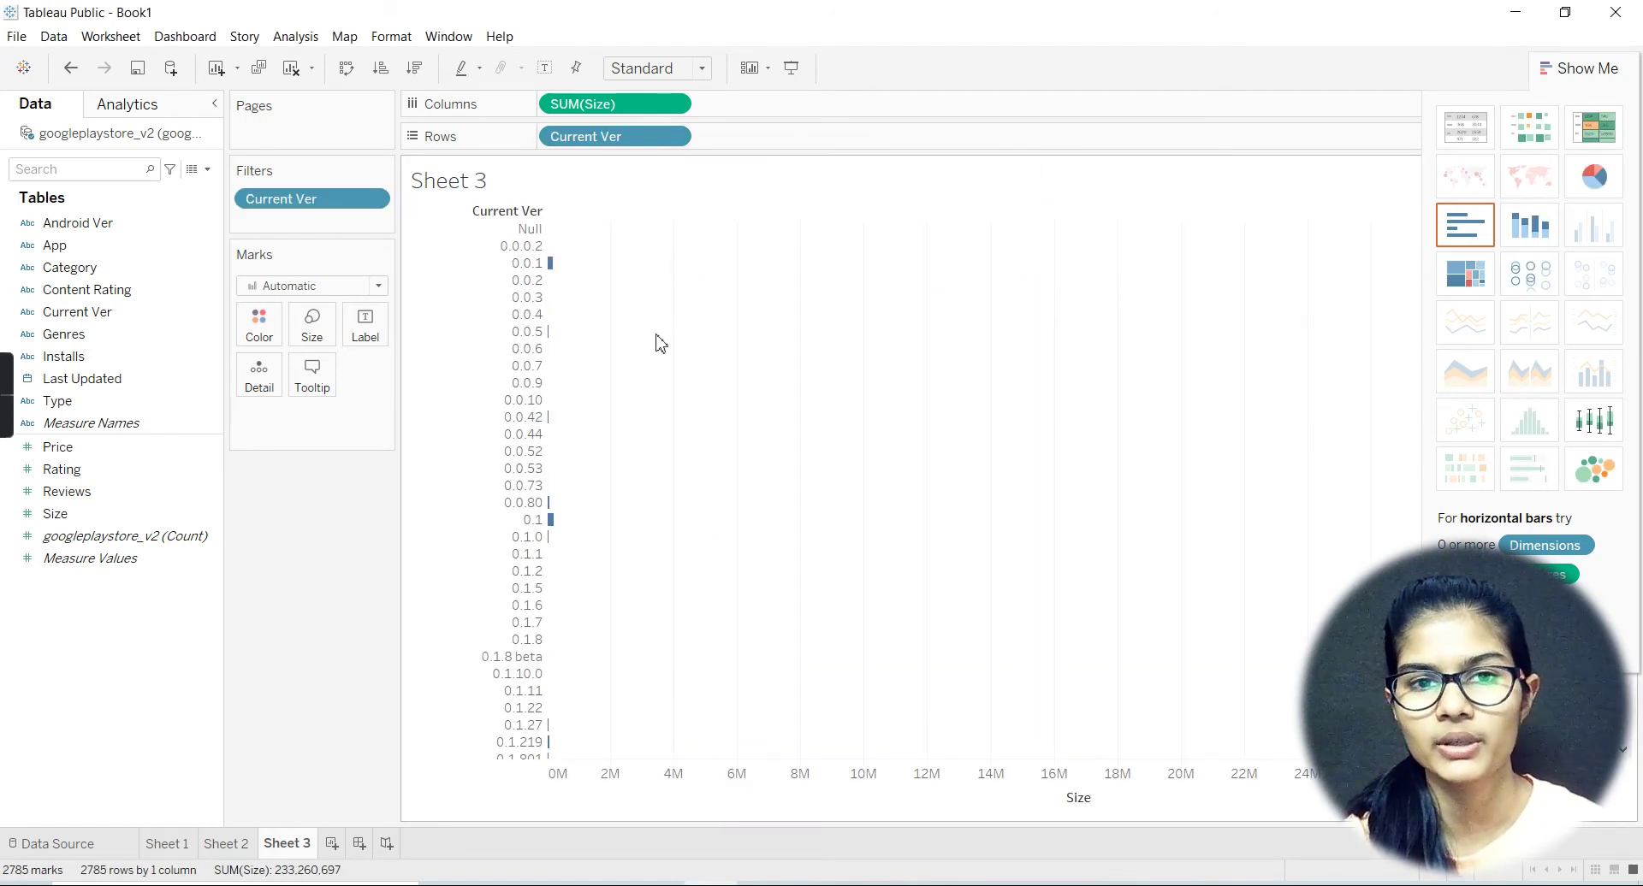
Change Current Ver to a Minimum measure, then remove MIN(Current Ver) from Rows.
left_click(673, 140)
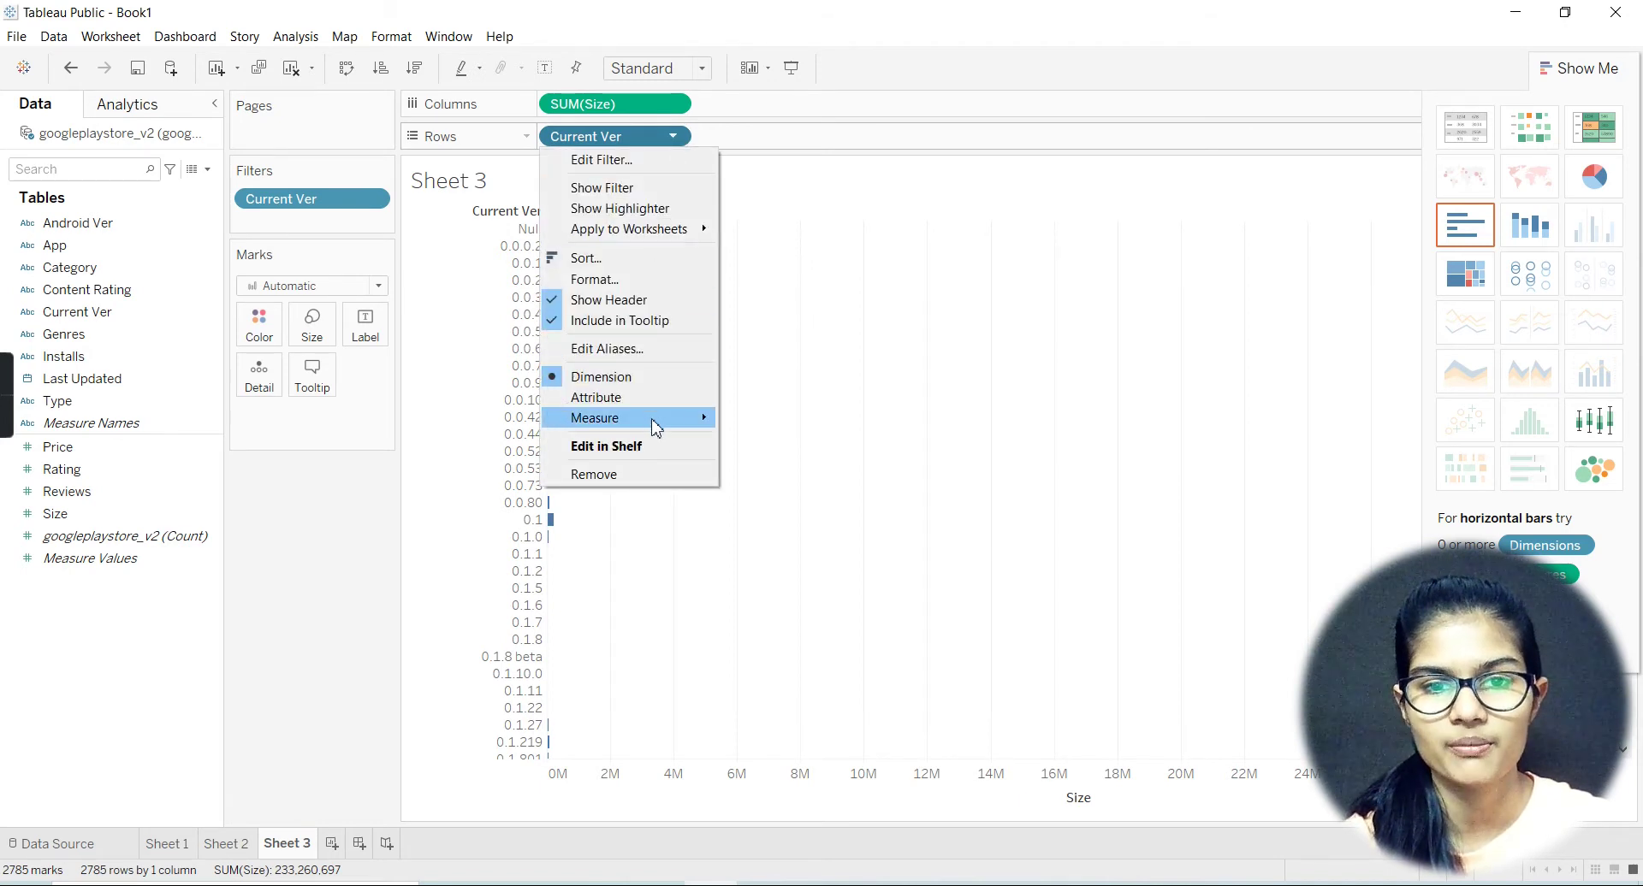
mouse_move(653, 422)
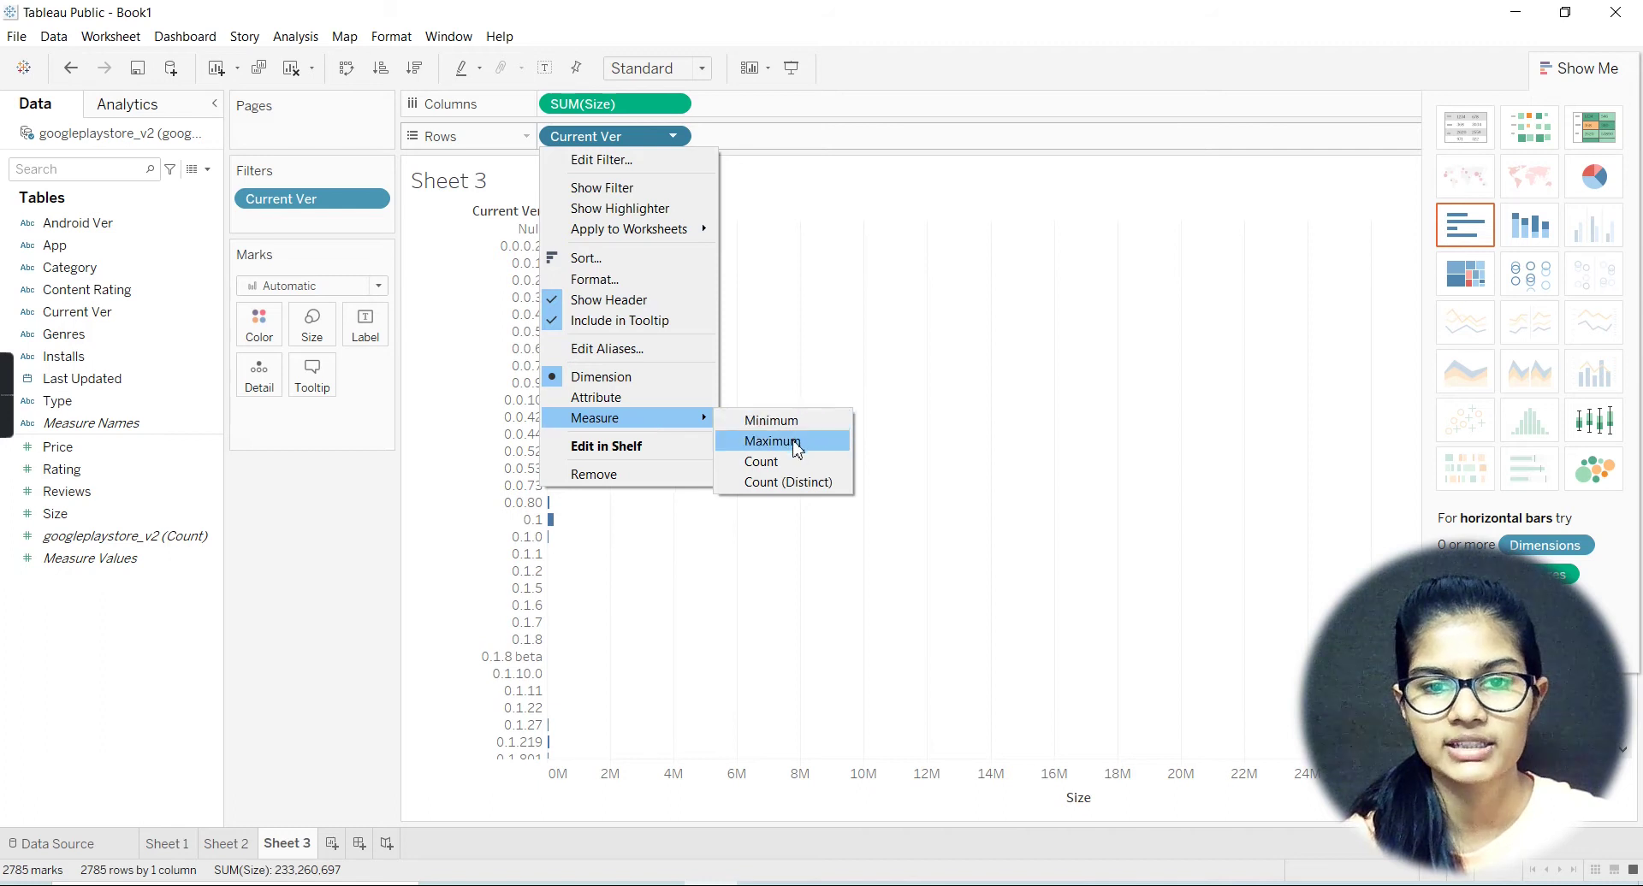
left_click(772, 420)
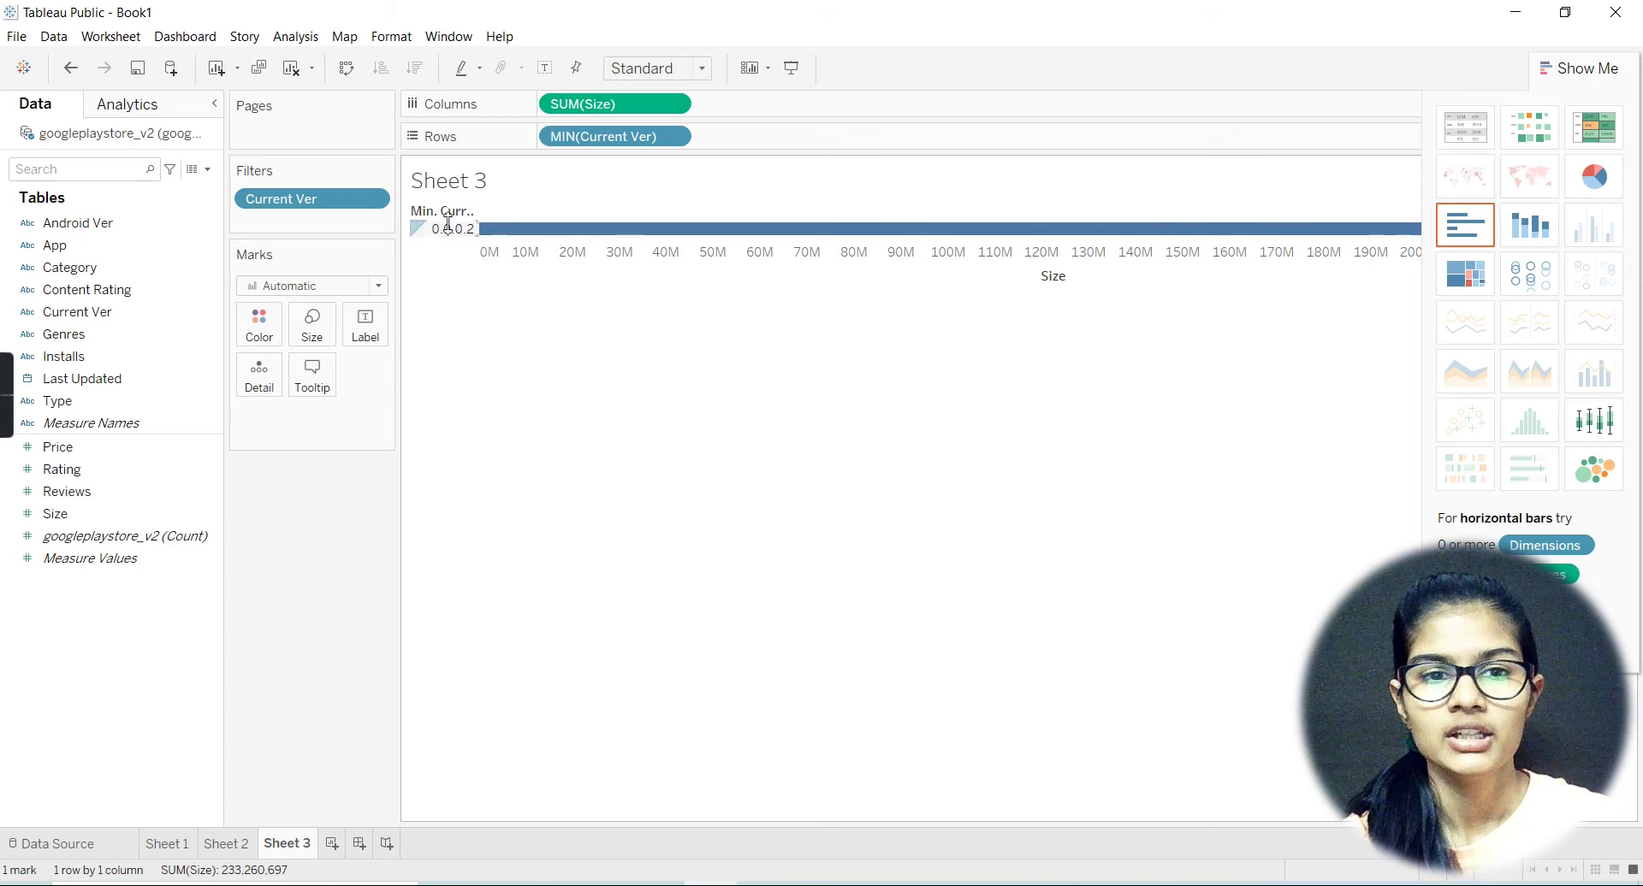
left_click(674, 137)
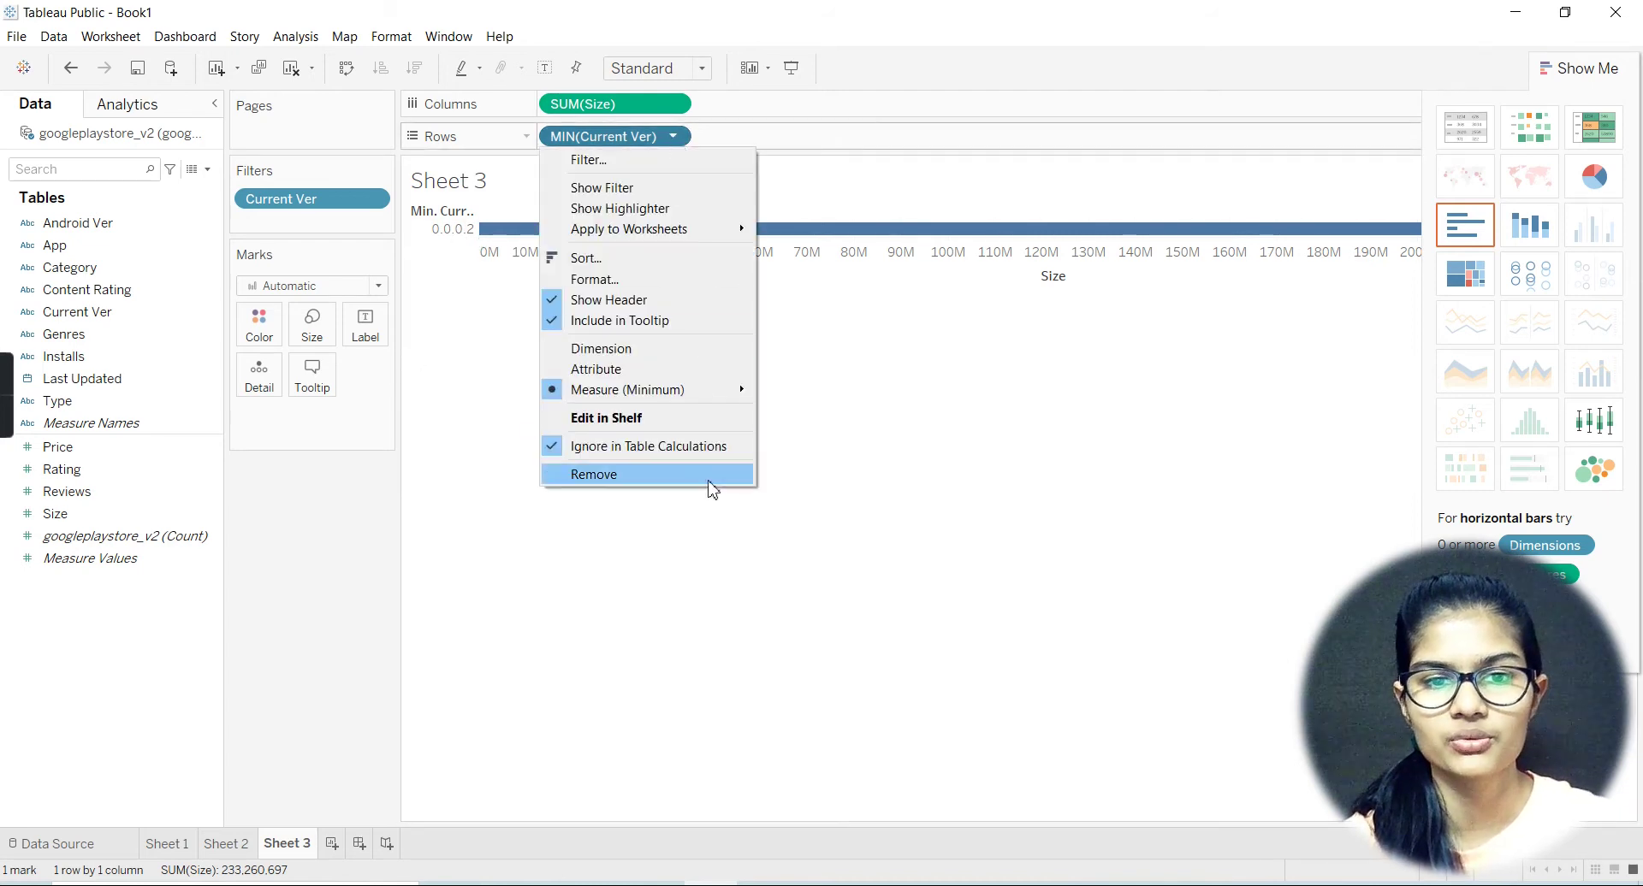
left_click(679, 475)
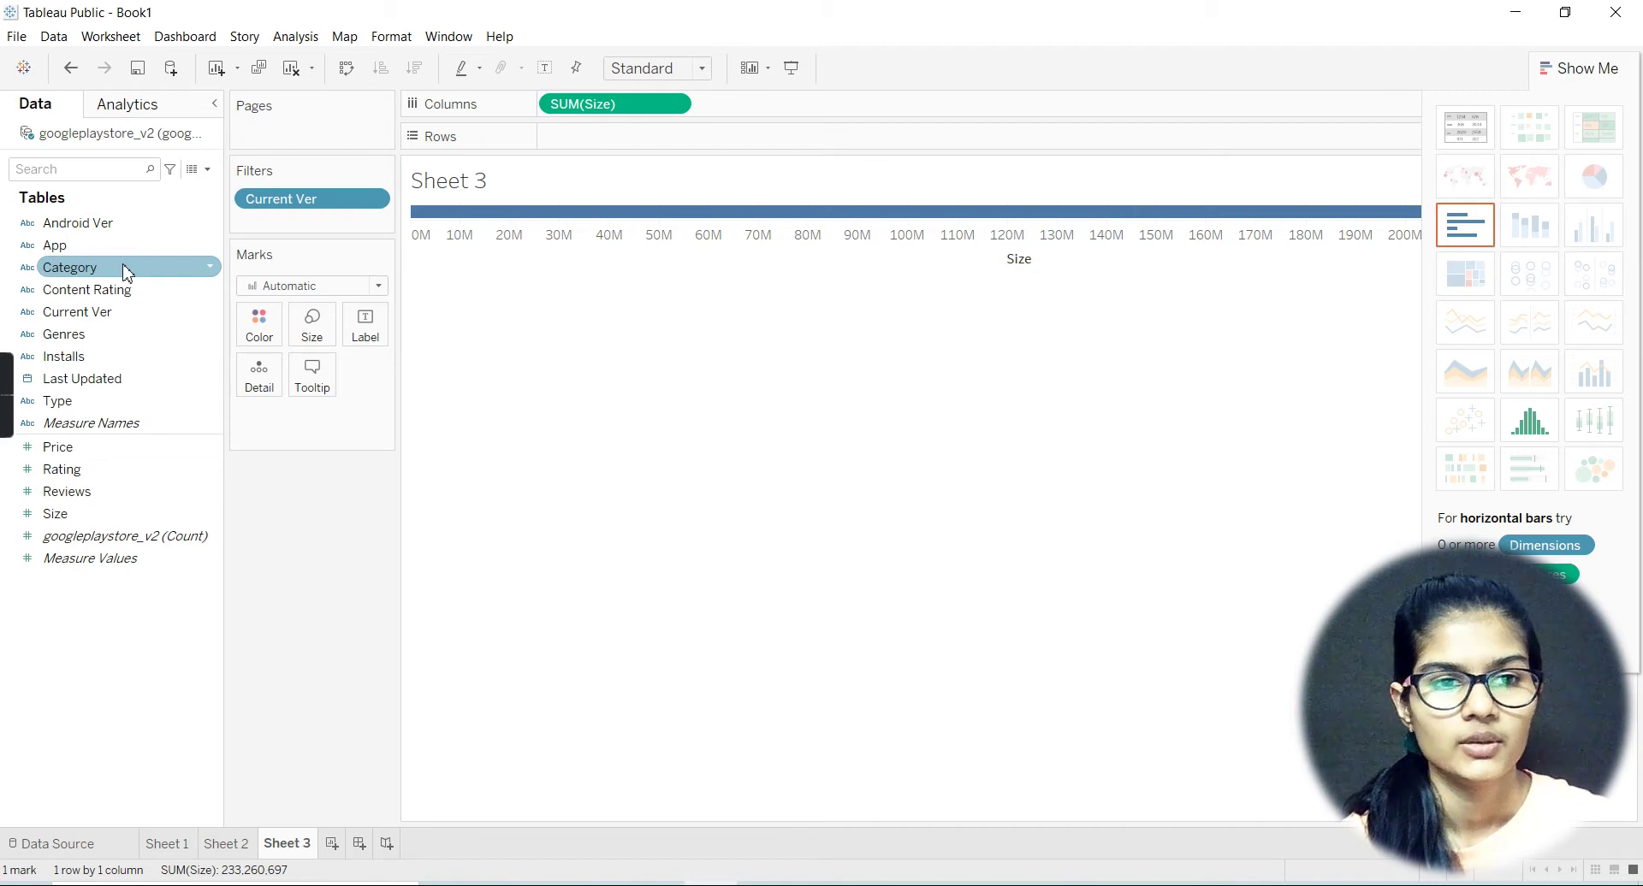
Show Size by Content Rating as a treemap and check the Teen and Everyone 10+ totals.
left_click_drag(127, 294, 617, 139)
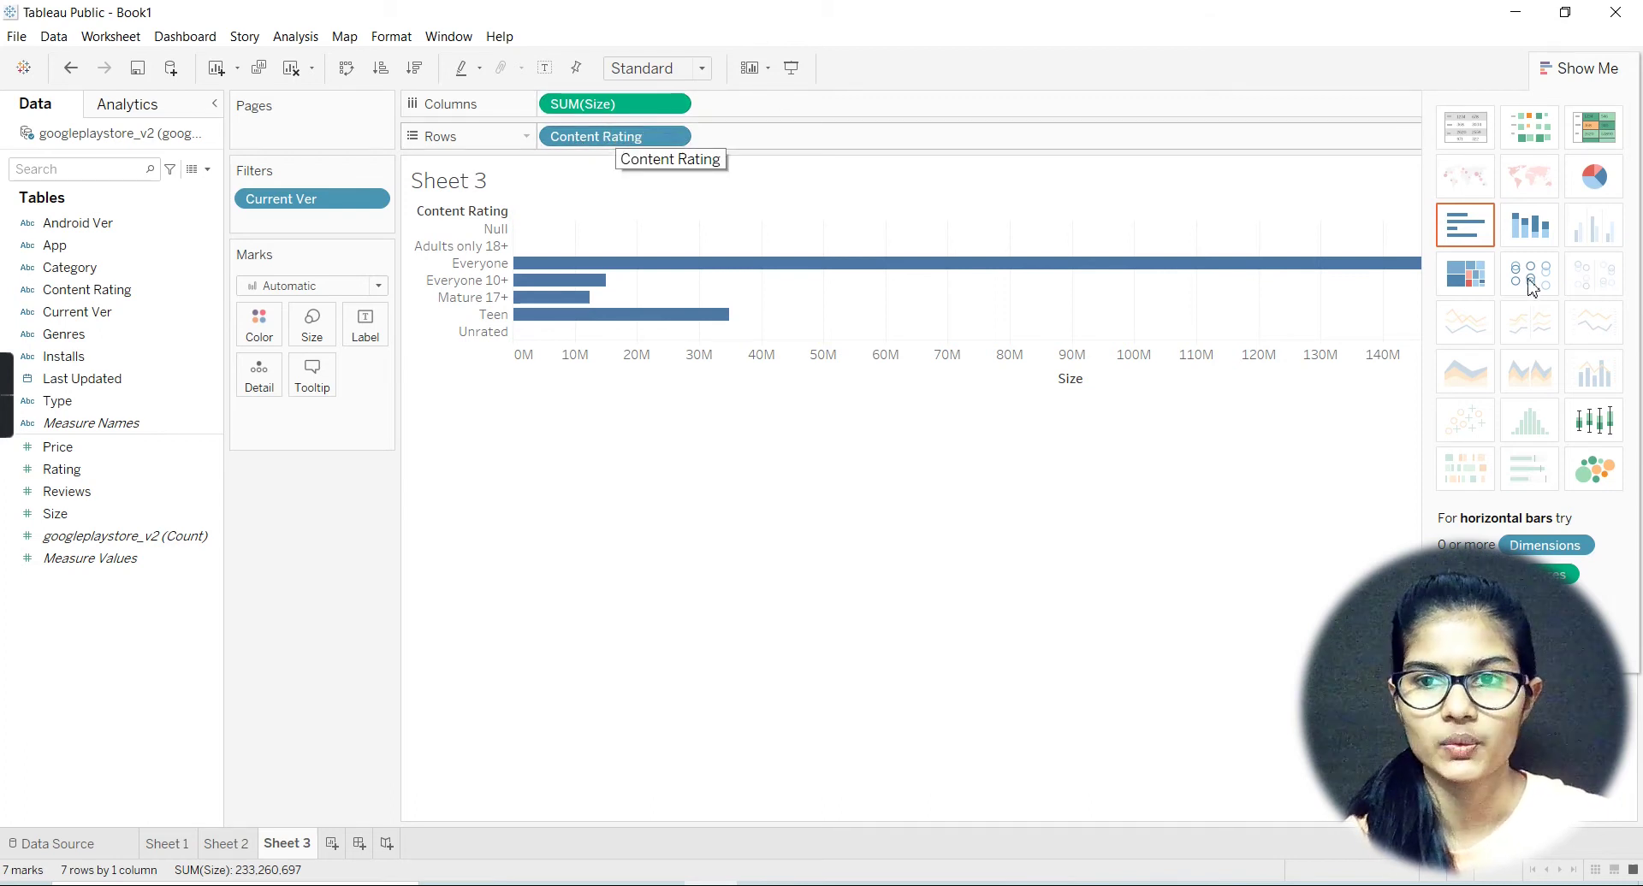
left_click(1470, 281)
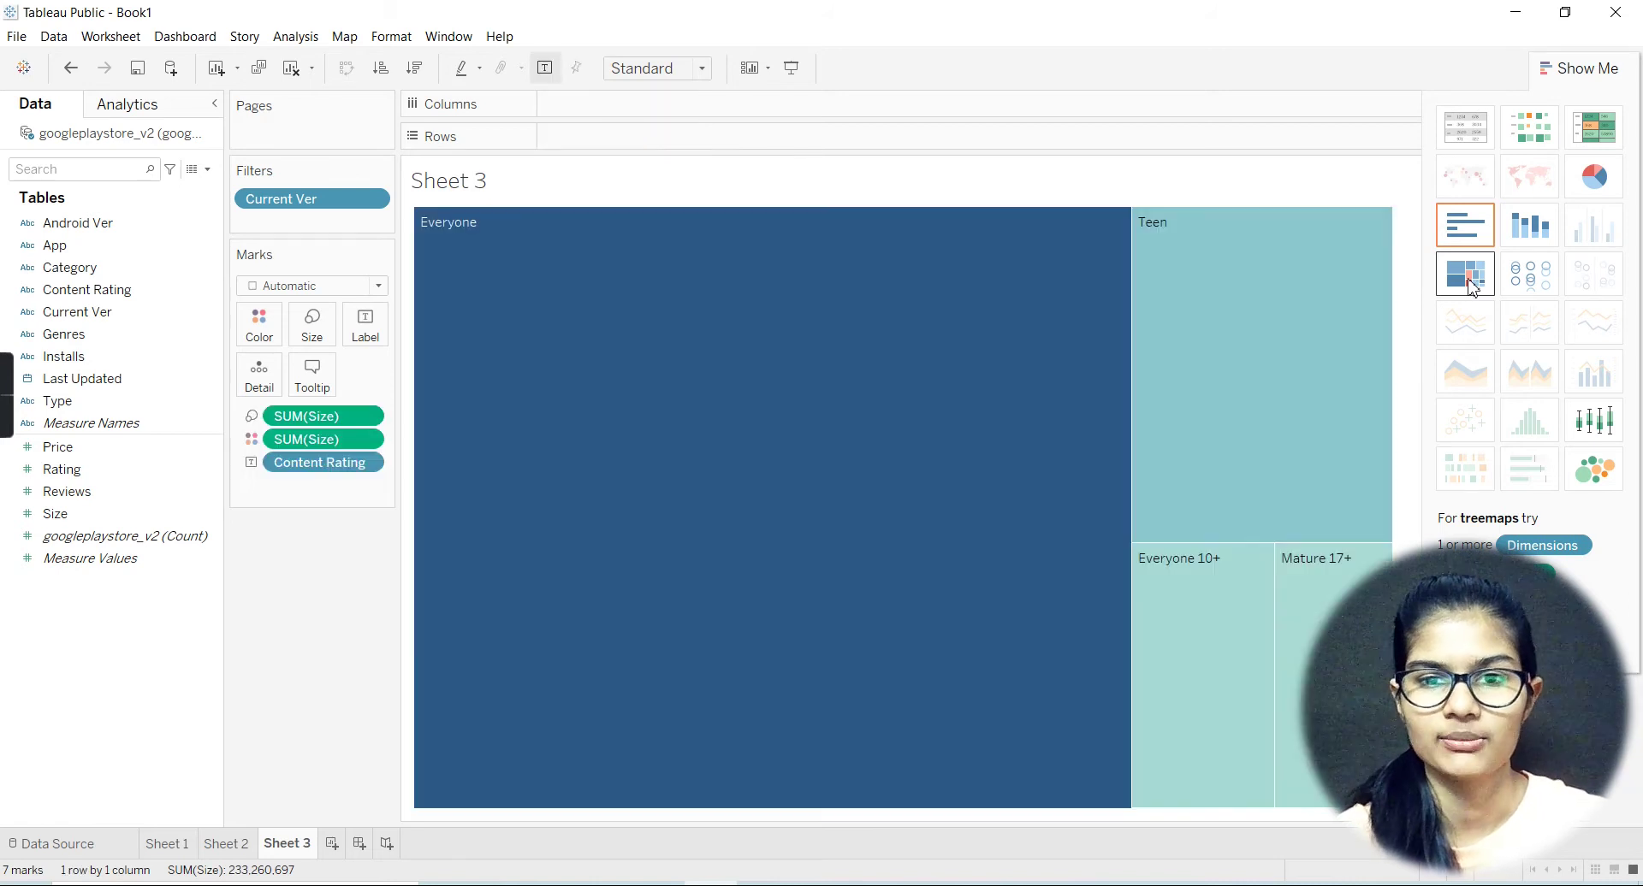
mouse_move(664, 343)
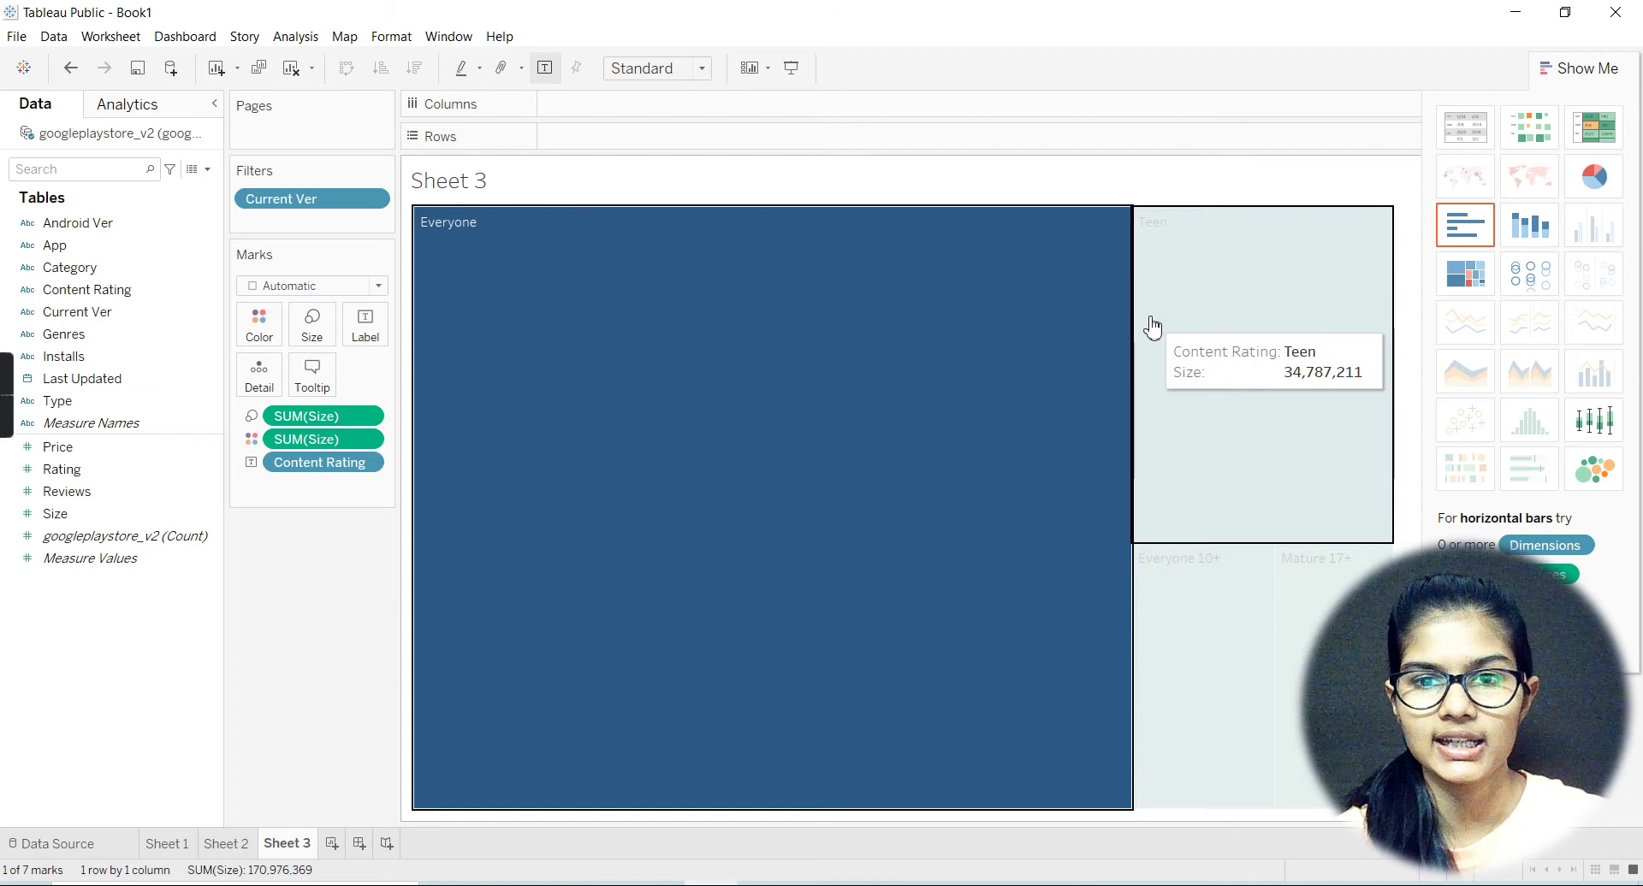
left_click(1151, 326)
left_click(1189, 615)
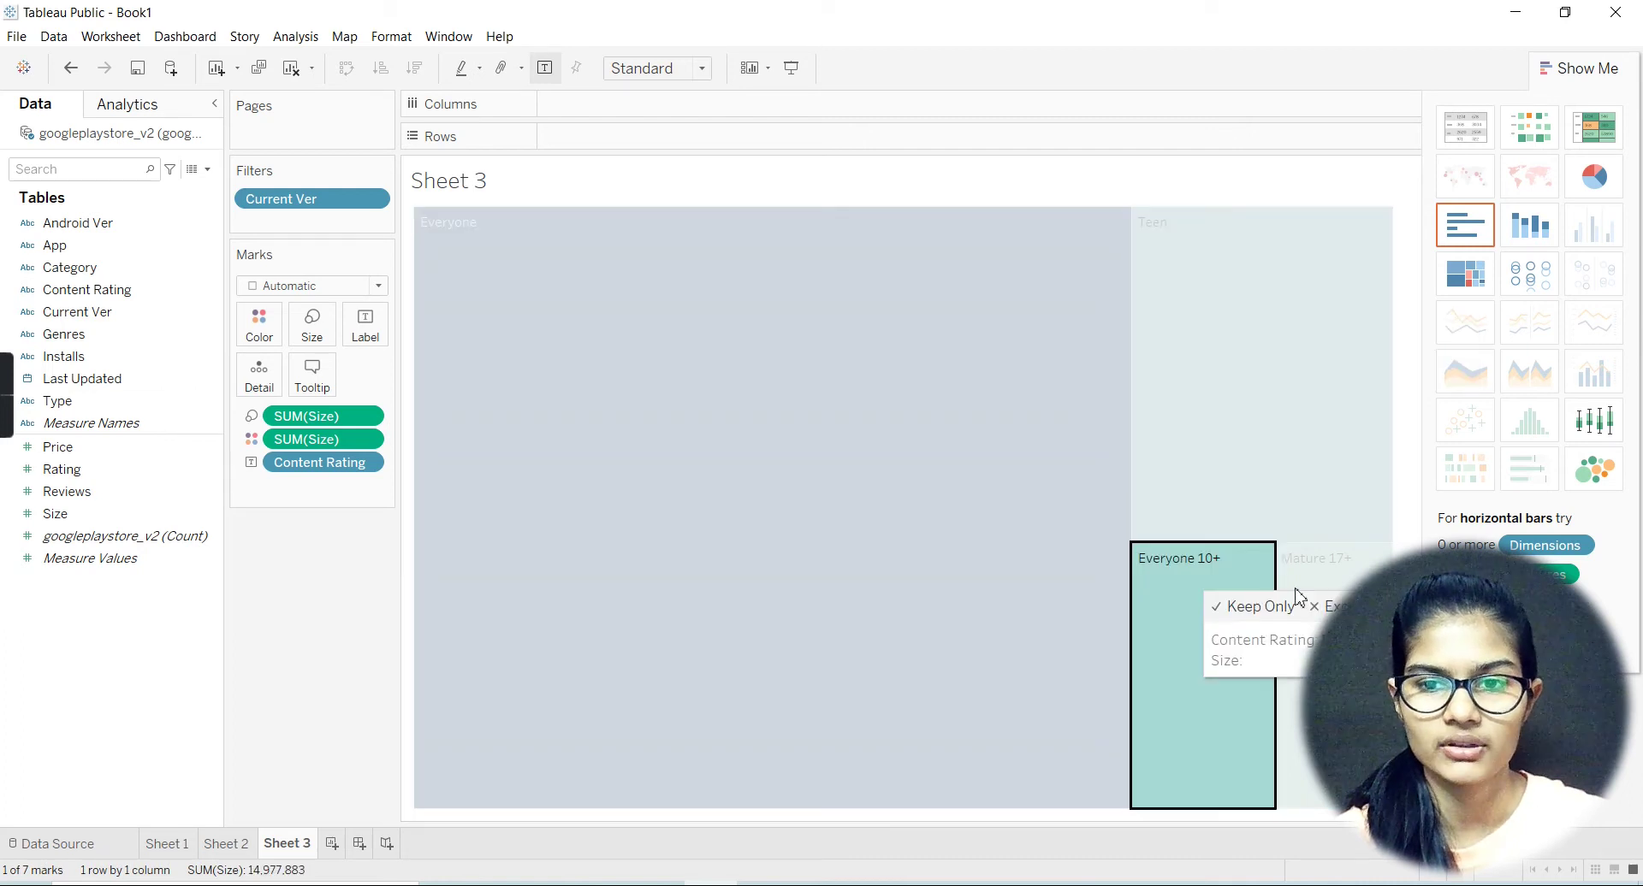
Exclude the Everyone rating from the treemap, leaving 6 marks.
left_click(676, 486)
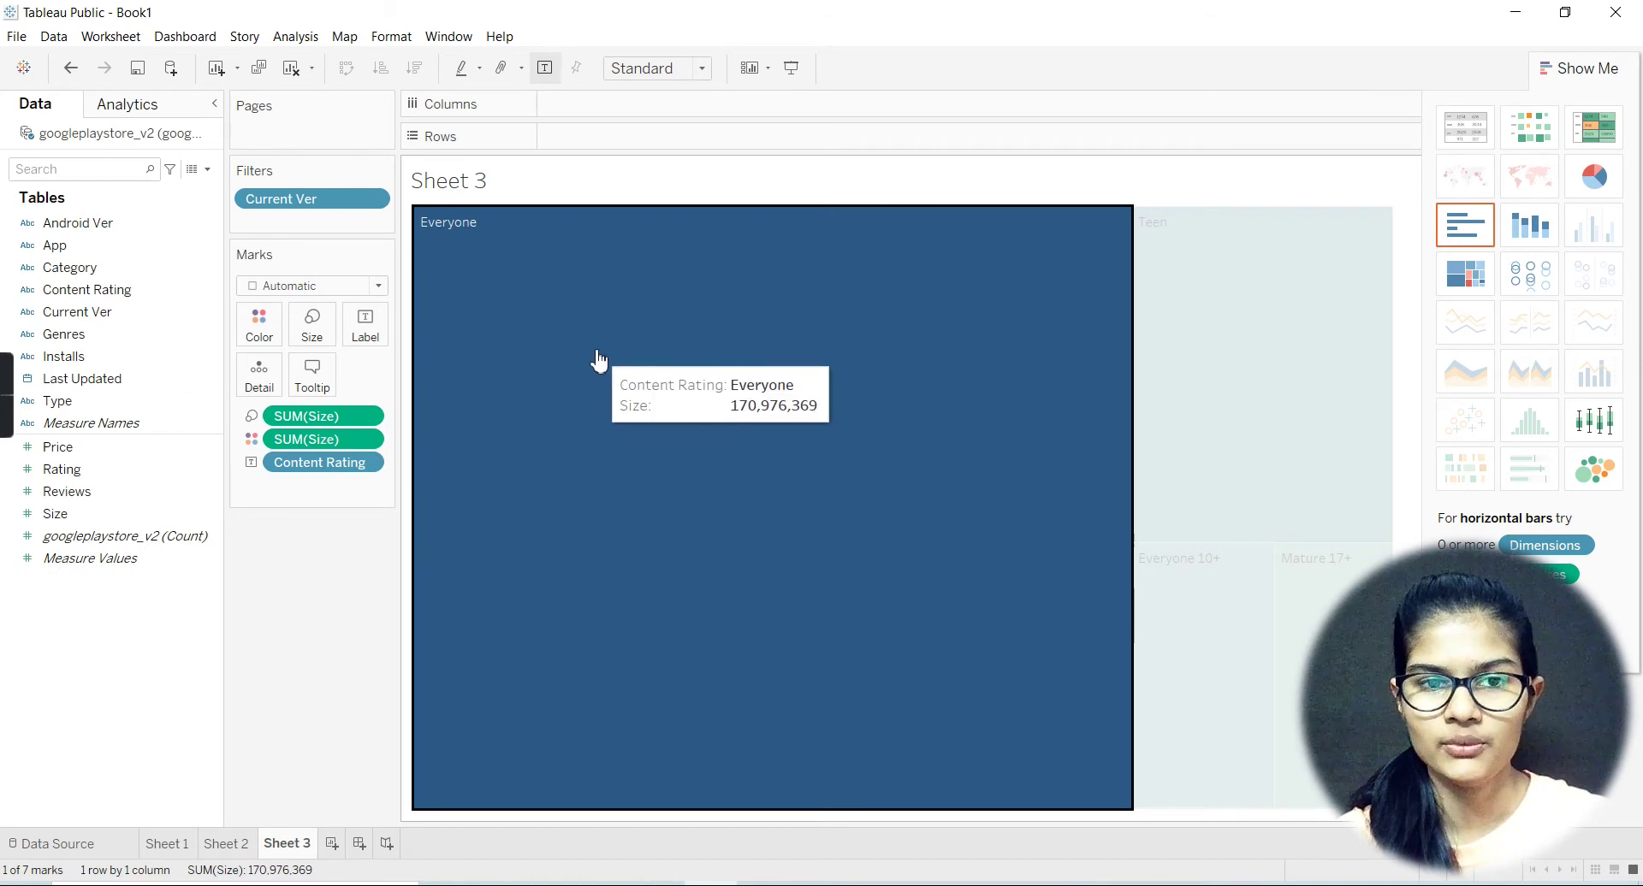
right_click(660, 264)
left_click(549, 385)
left_click(550, 385)
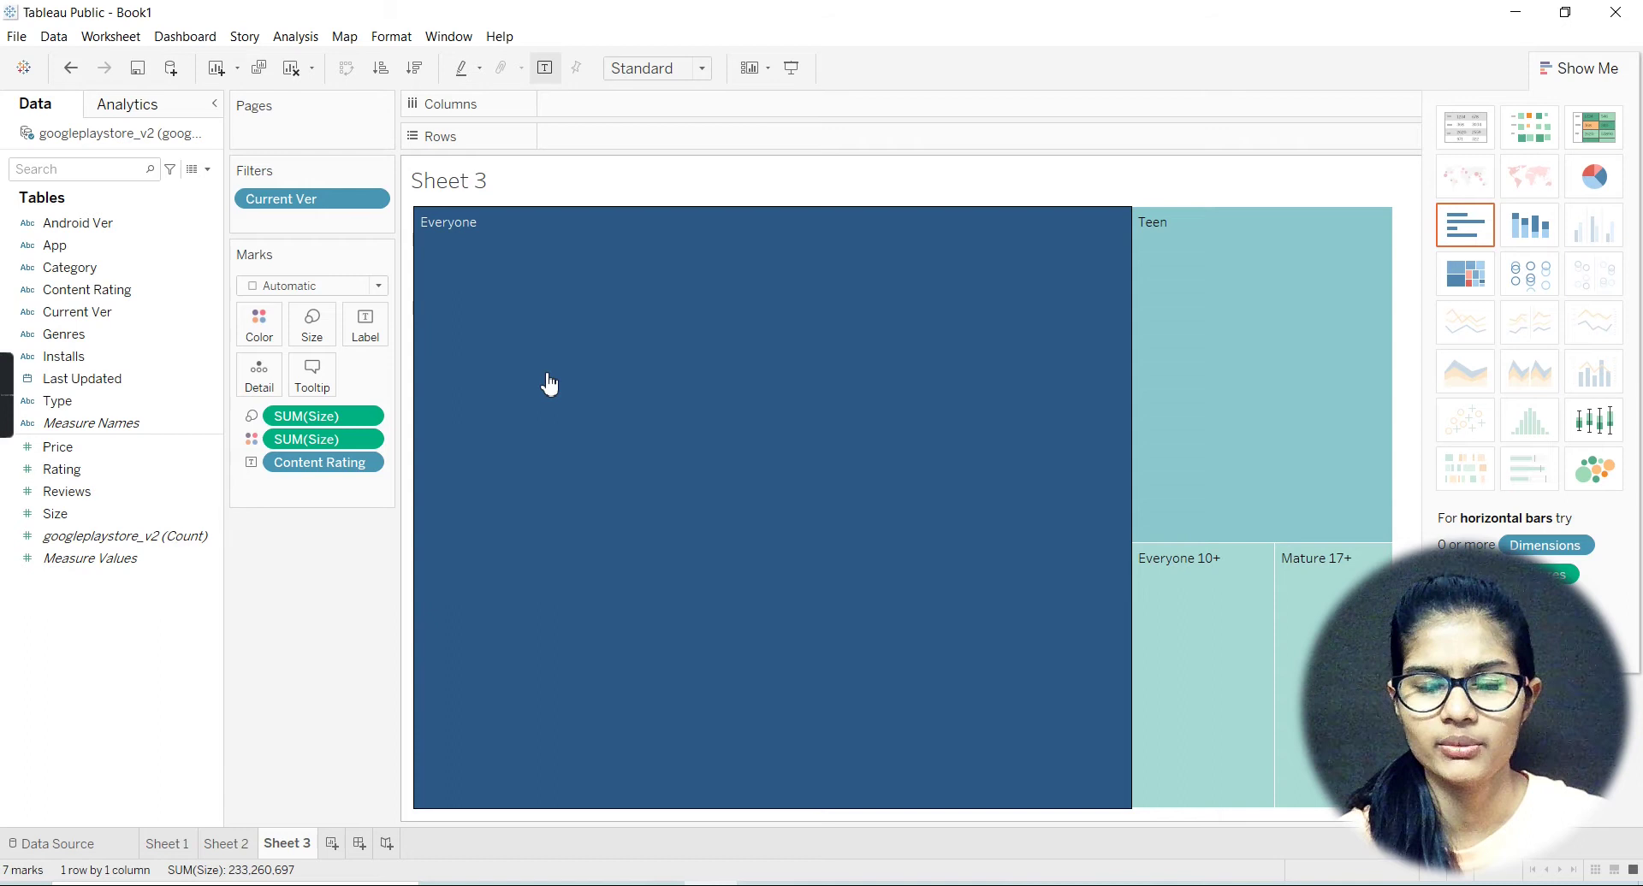
left_click(741, 384)
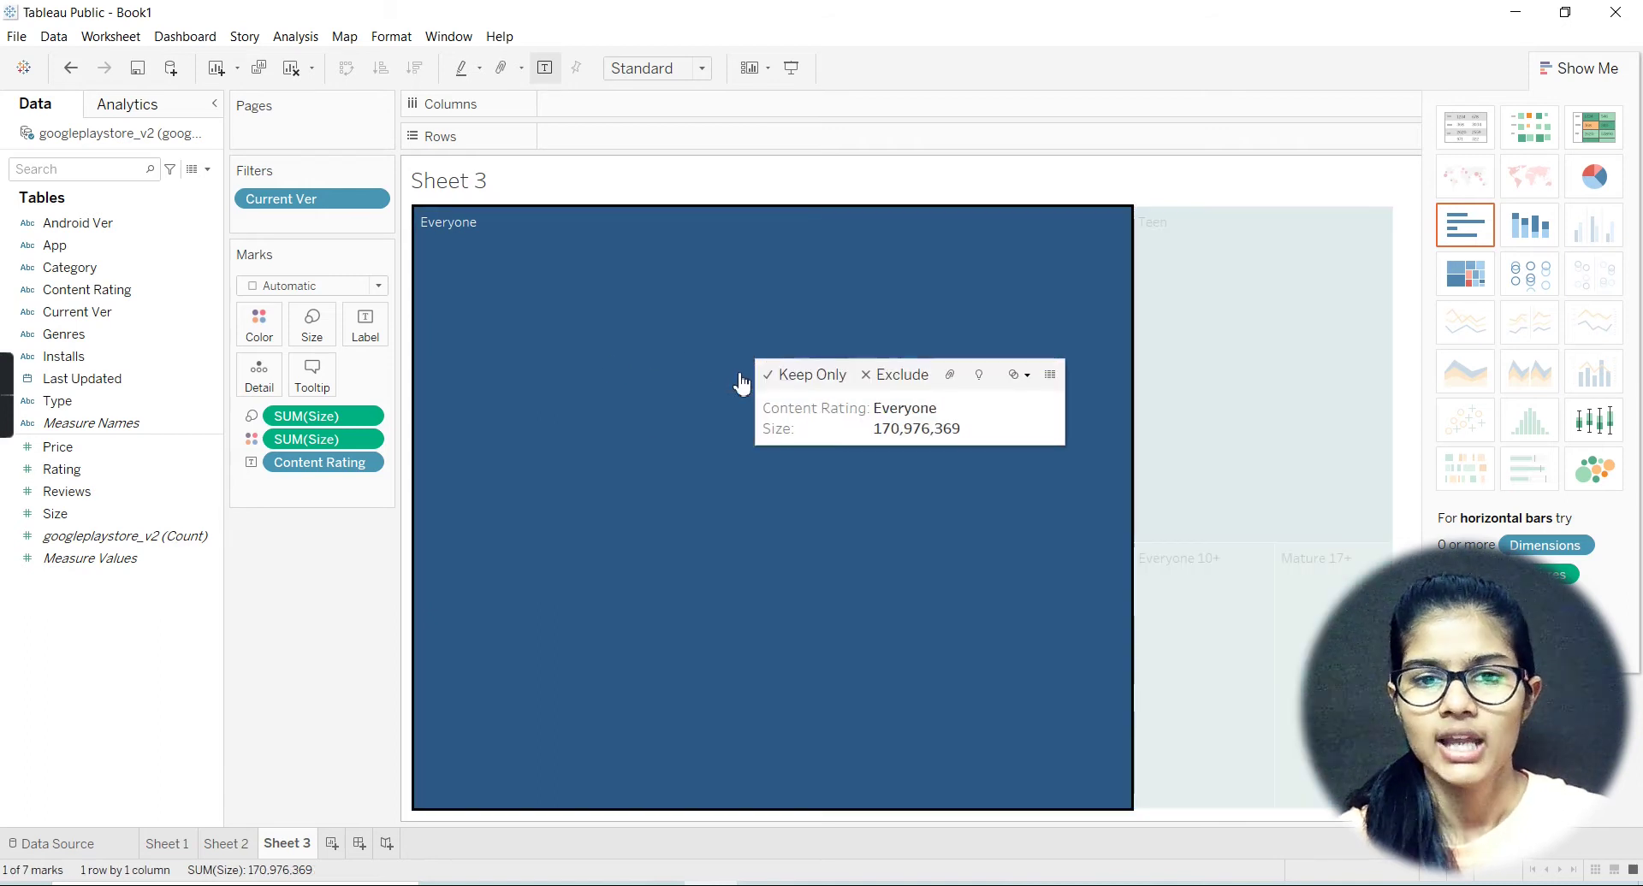
left_click(883, 383)
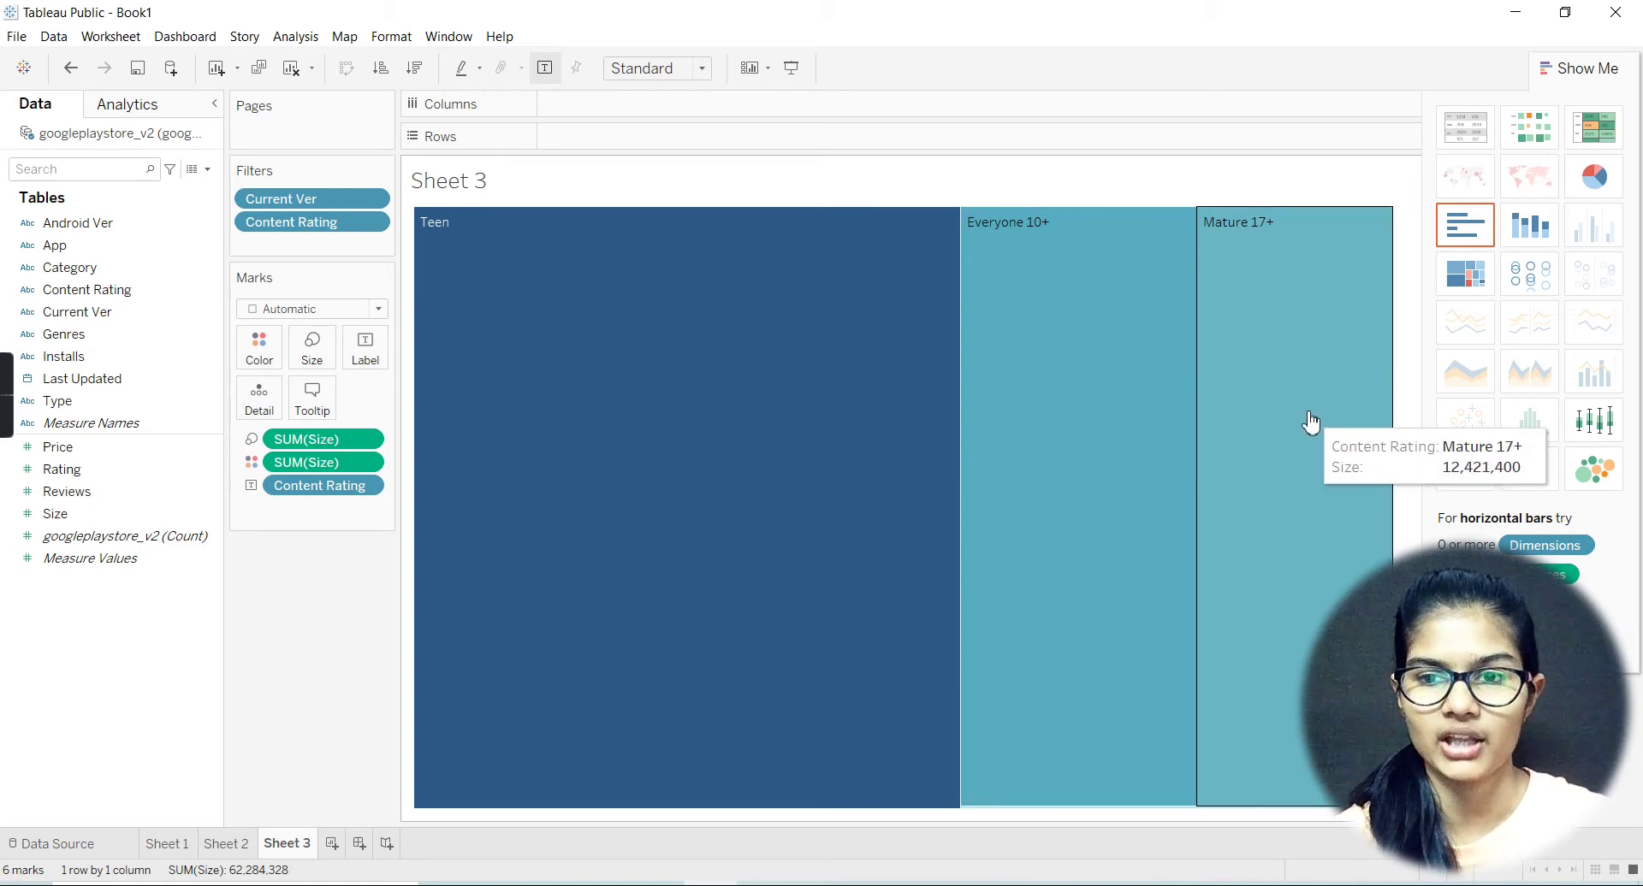
left_click(1532, 229)
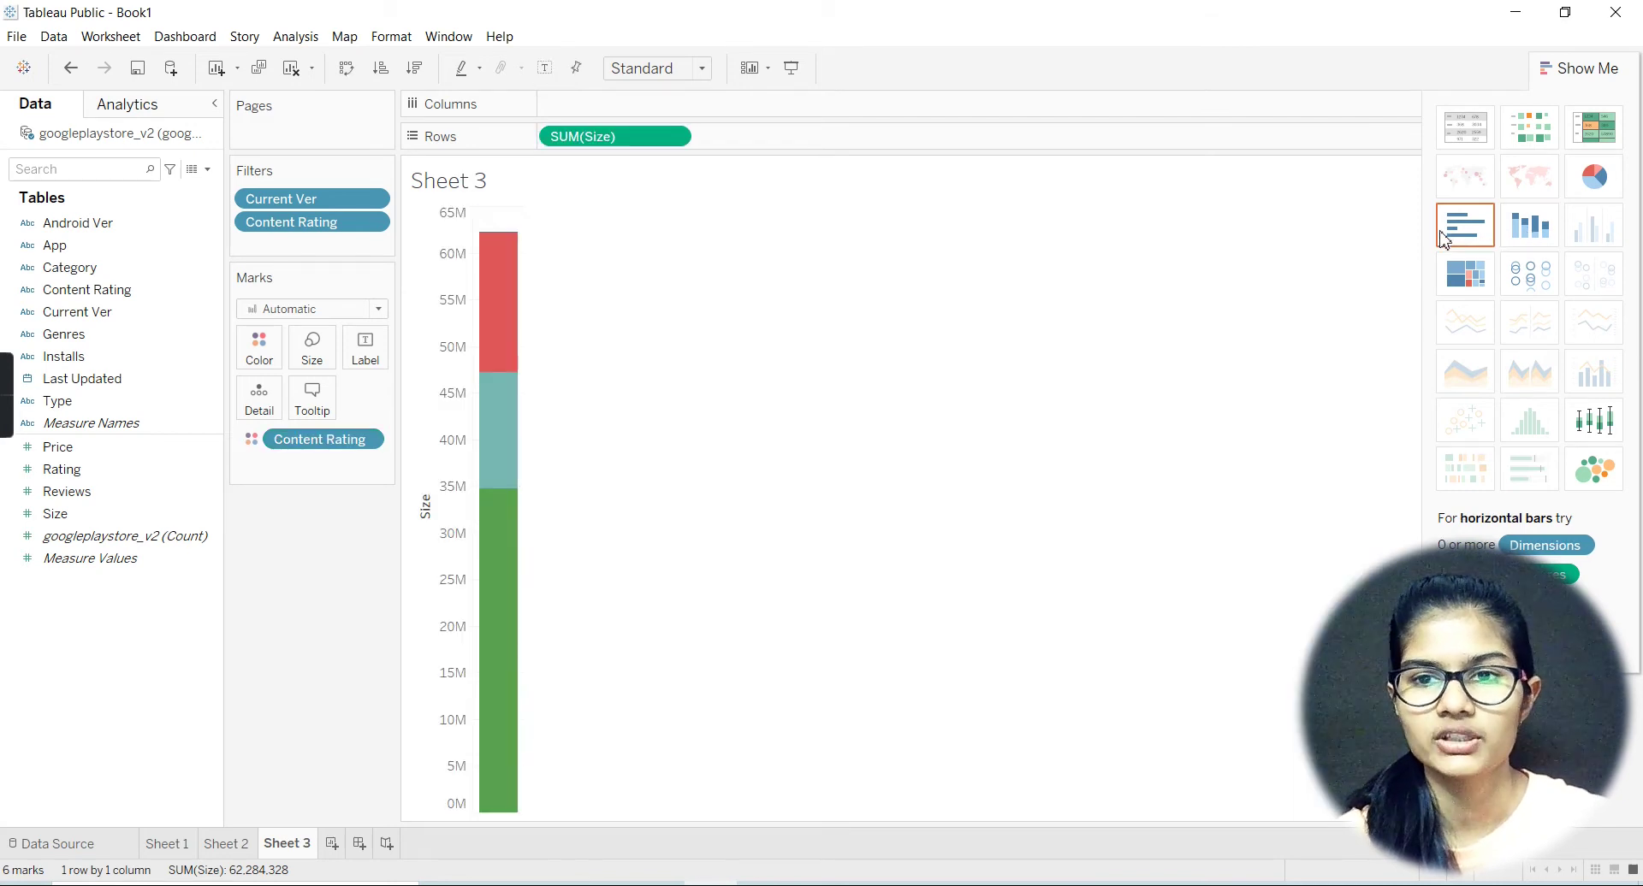
left_click(1444, 239)
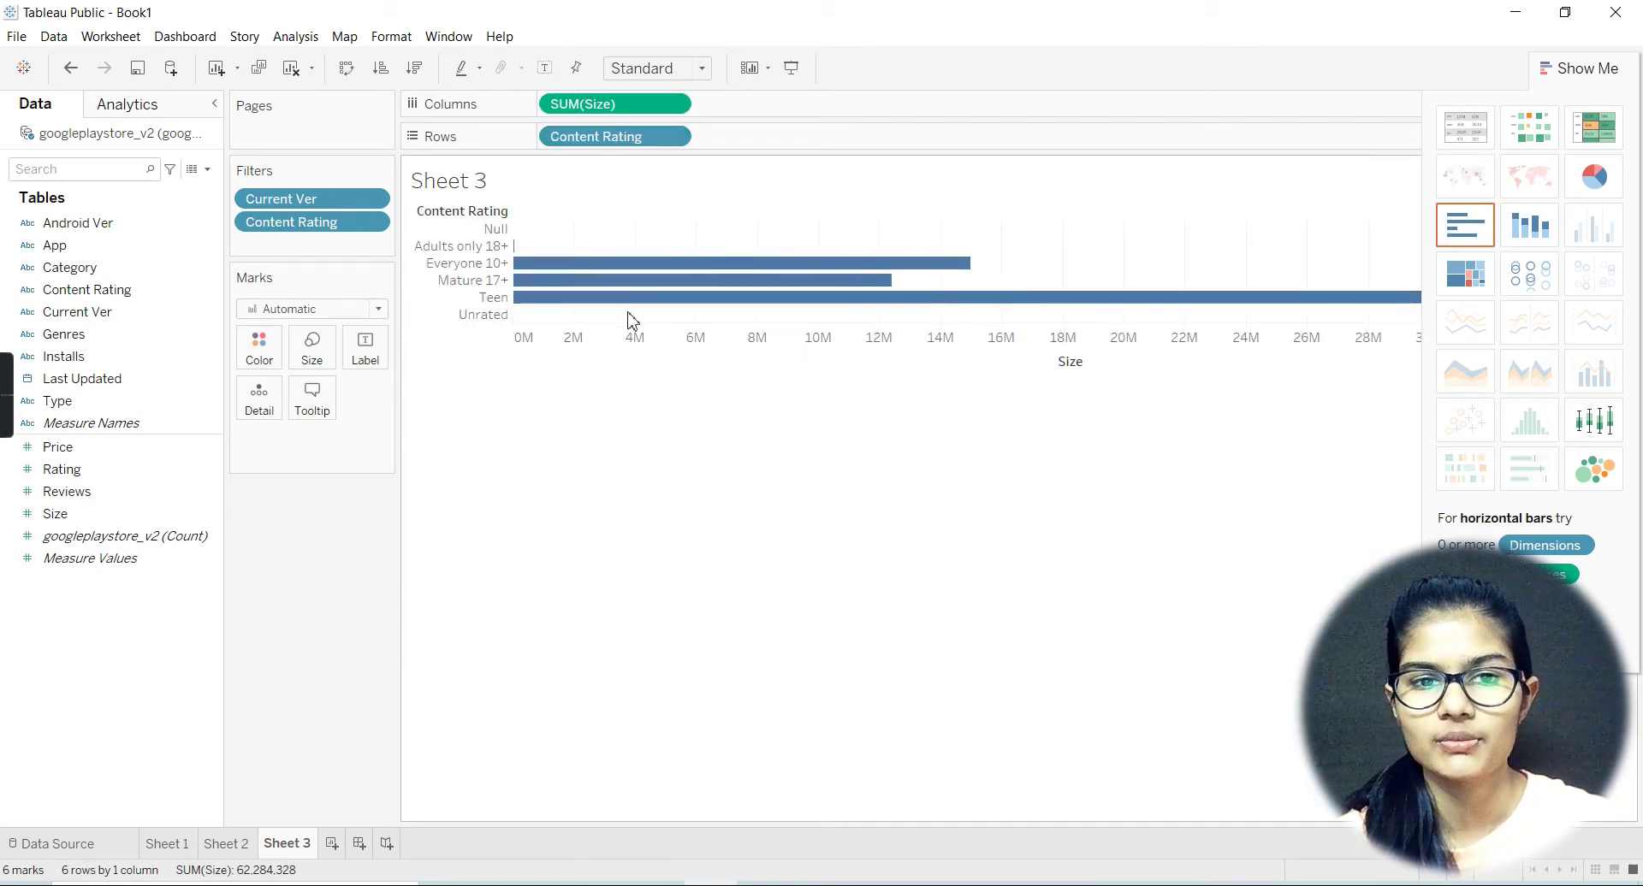
mouse_move(634, 315)
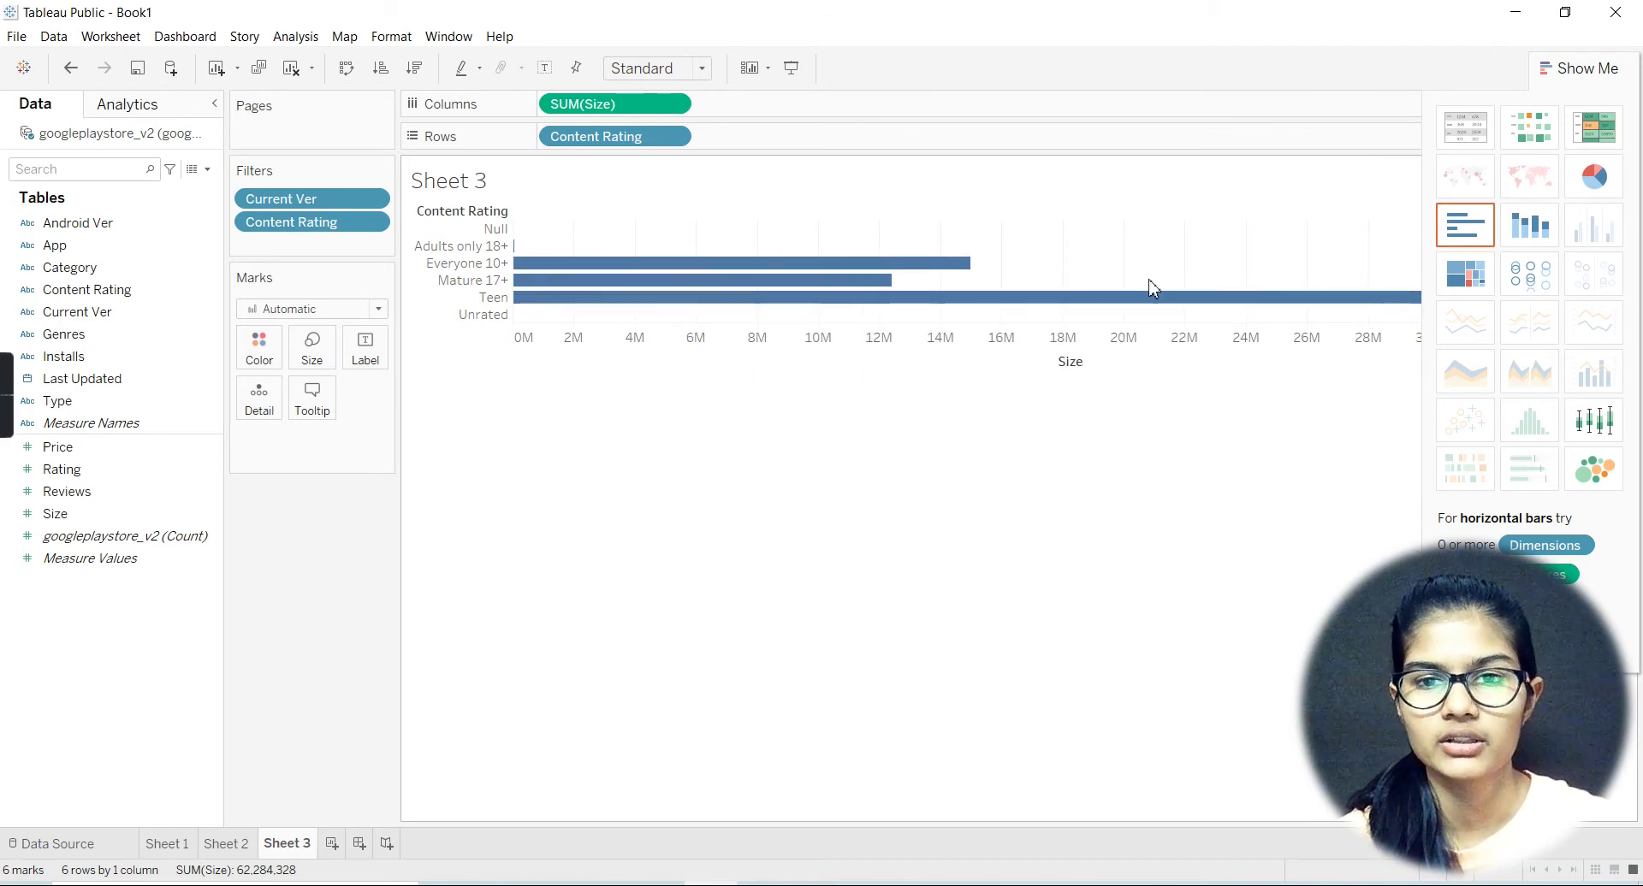
mouse_move(782, 301)
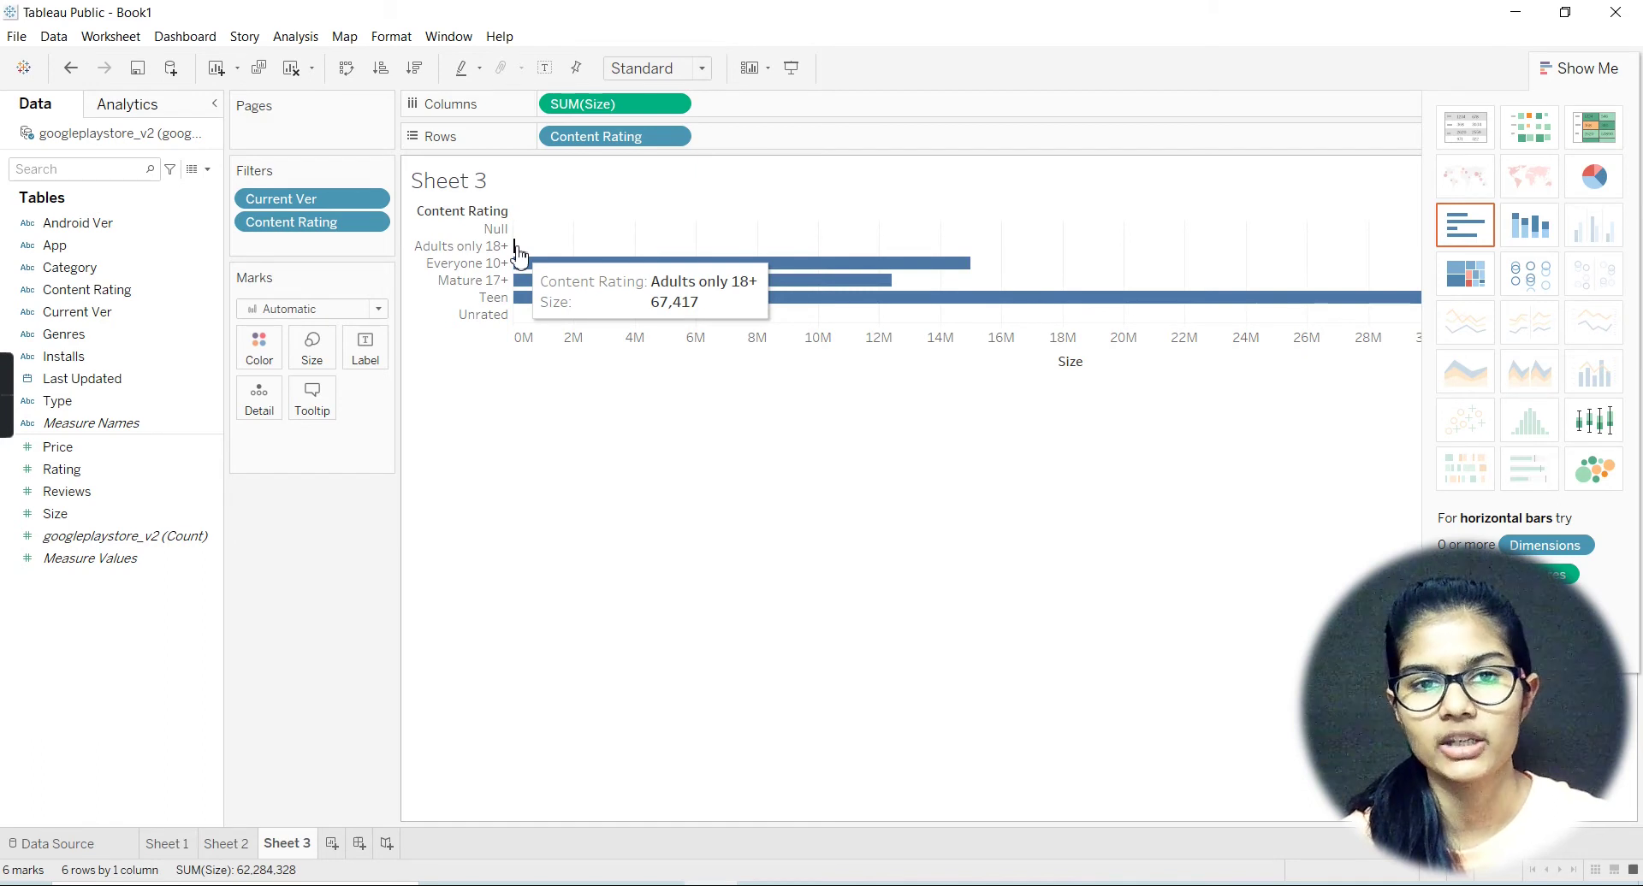
left_click(1604, 194)
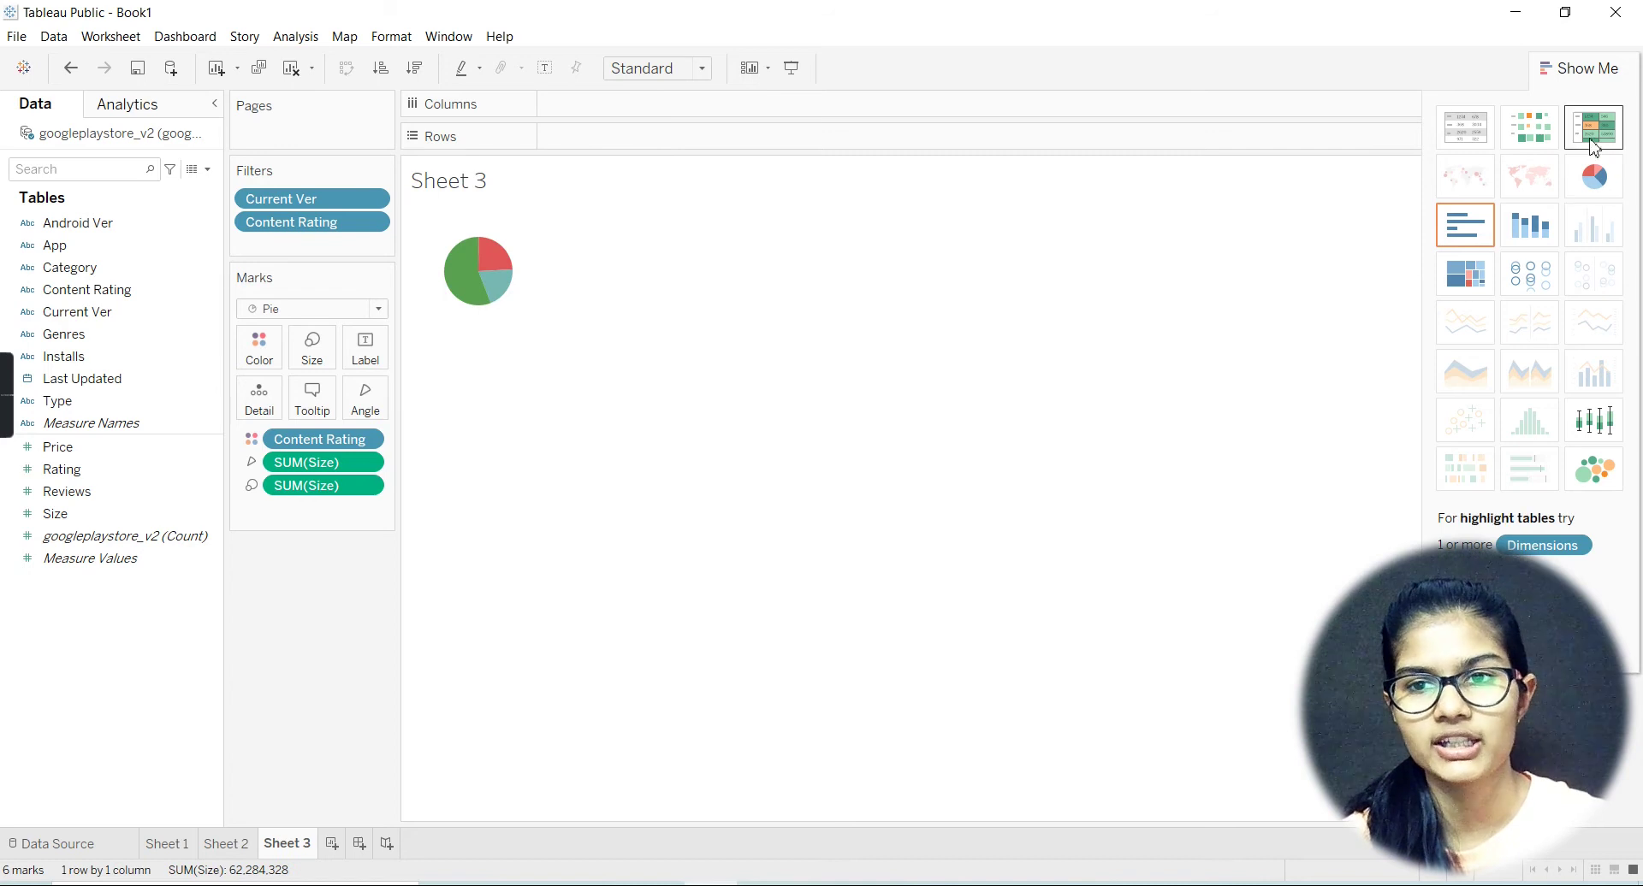
left_click(1591, 136)
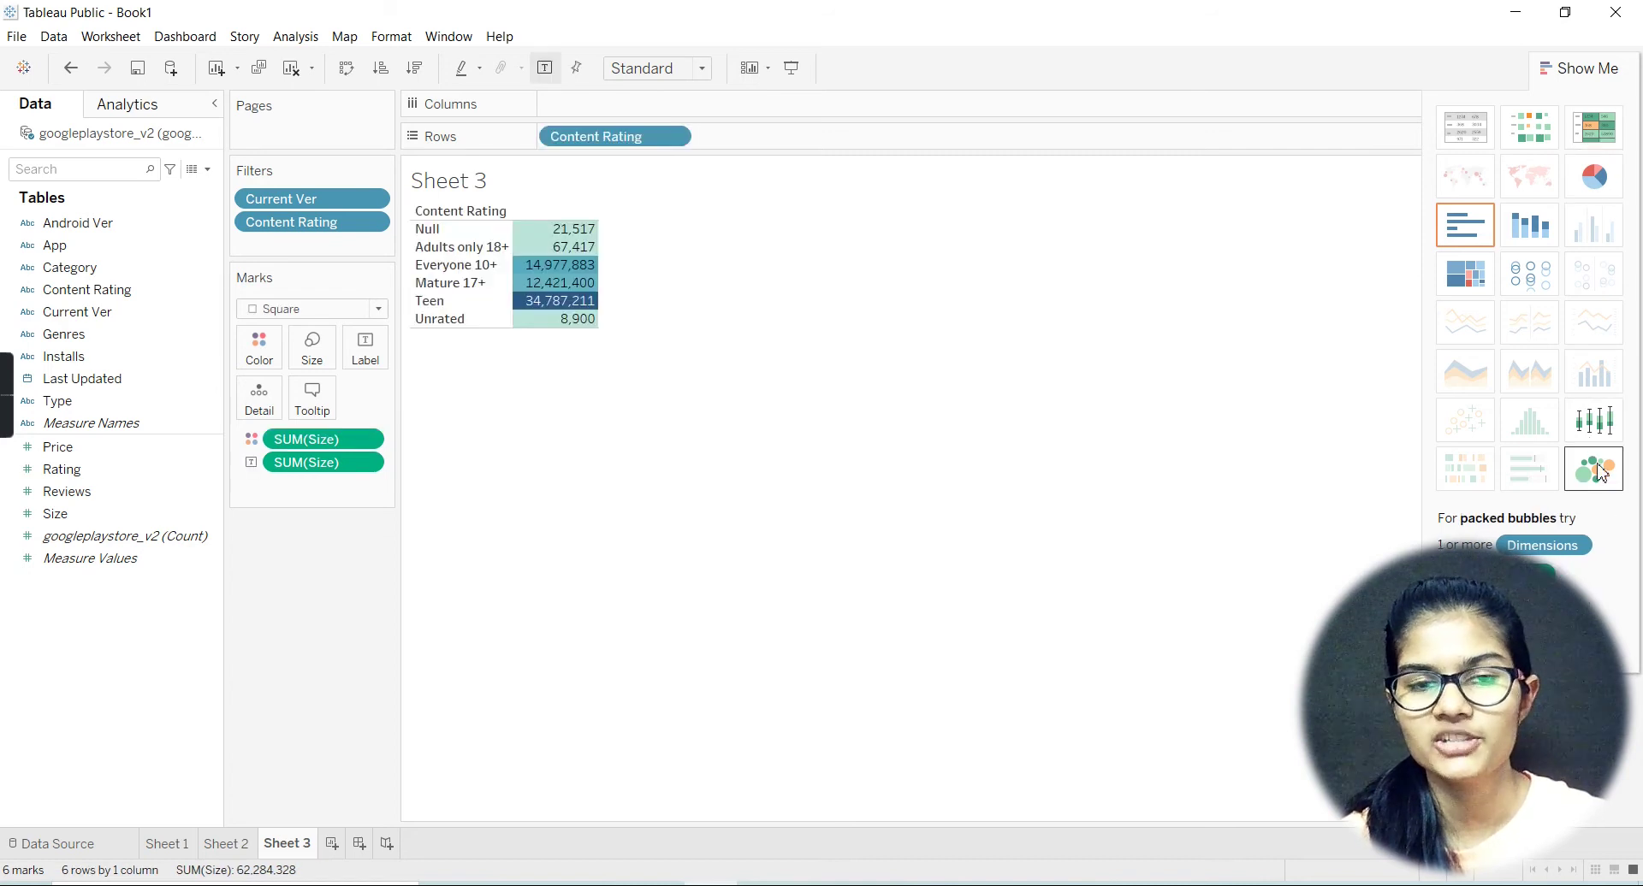
left_click(1597, 470)
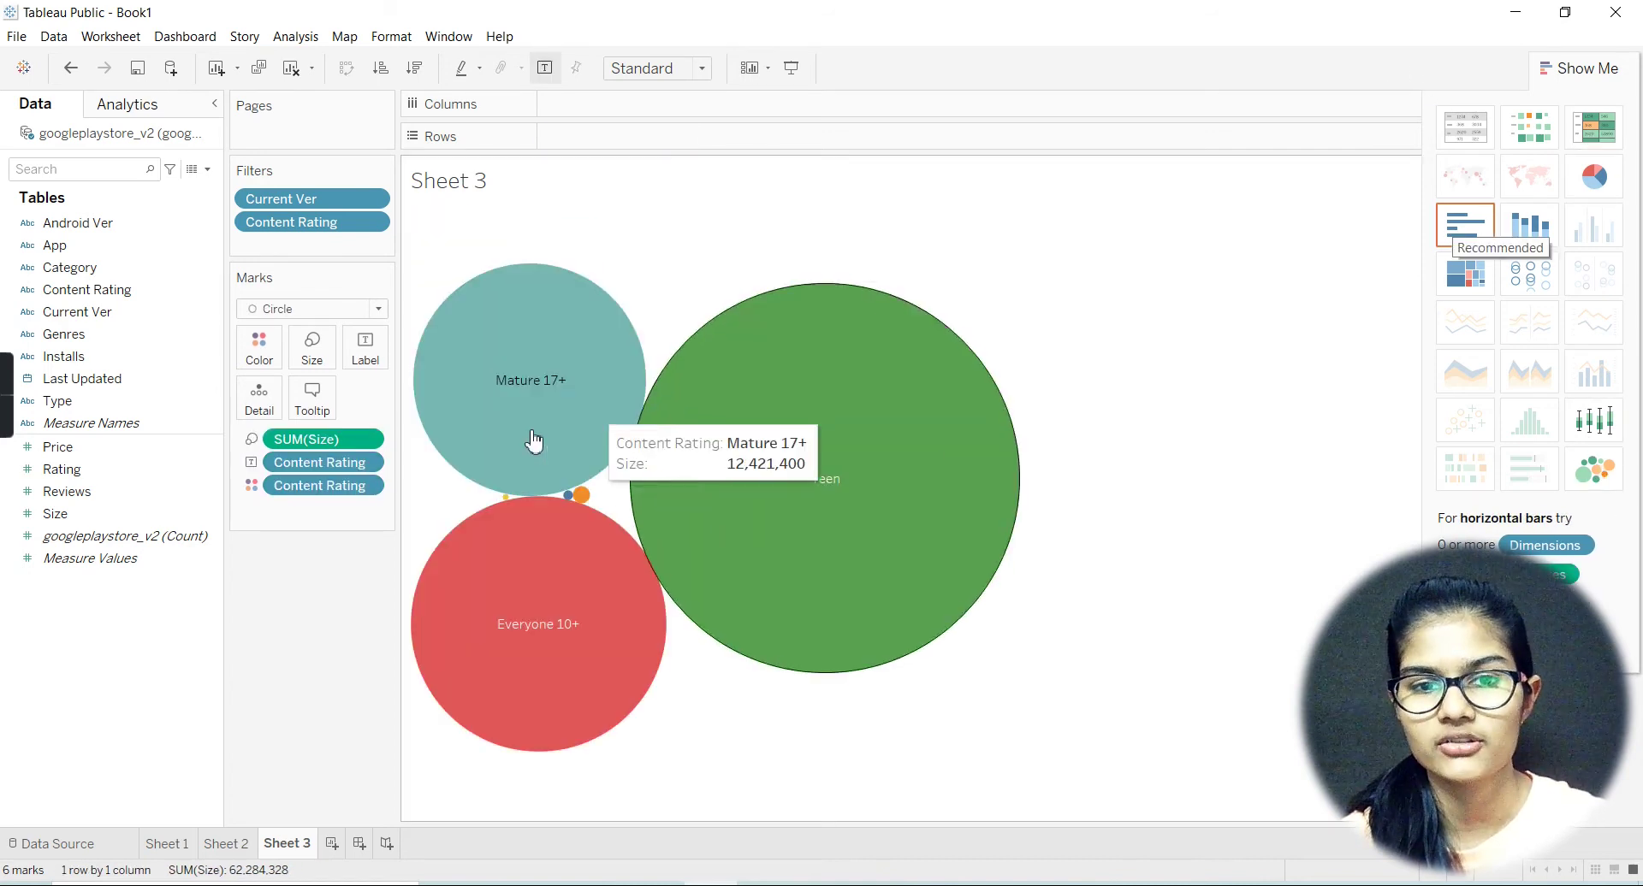
mouse_move(512, 506)
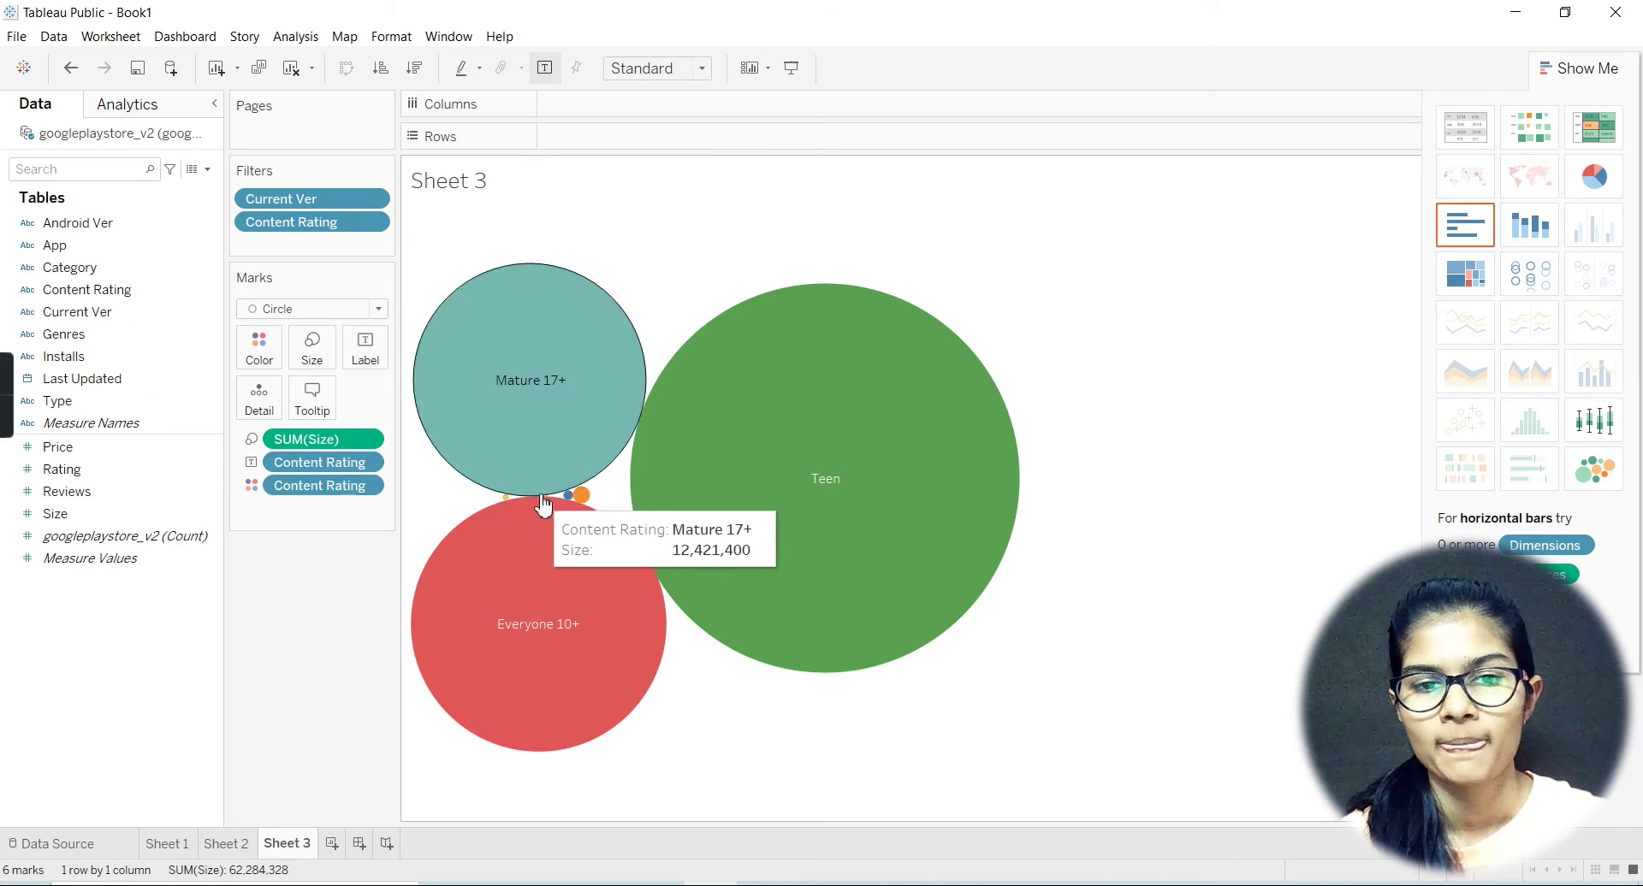
left_click(1467, 243)
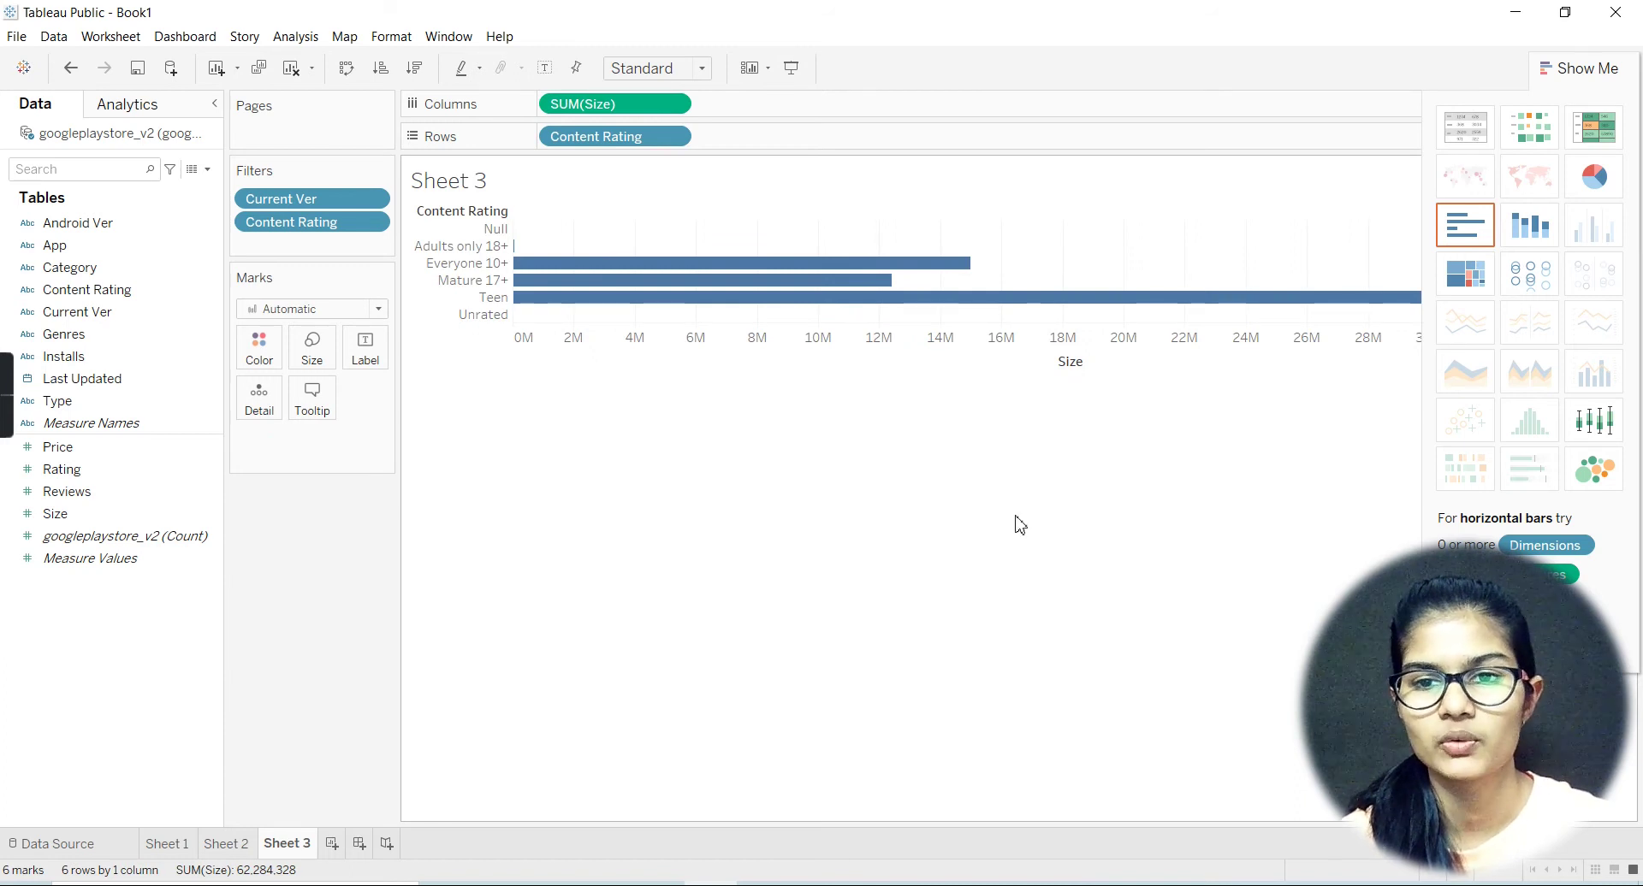
Replace the <Sheet Name> title with bold 'Size vs content rating'.
double_click(453, 195)
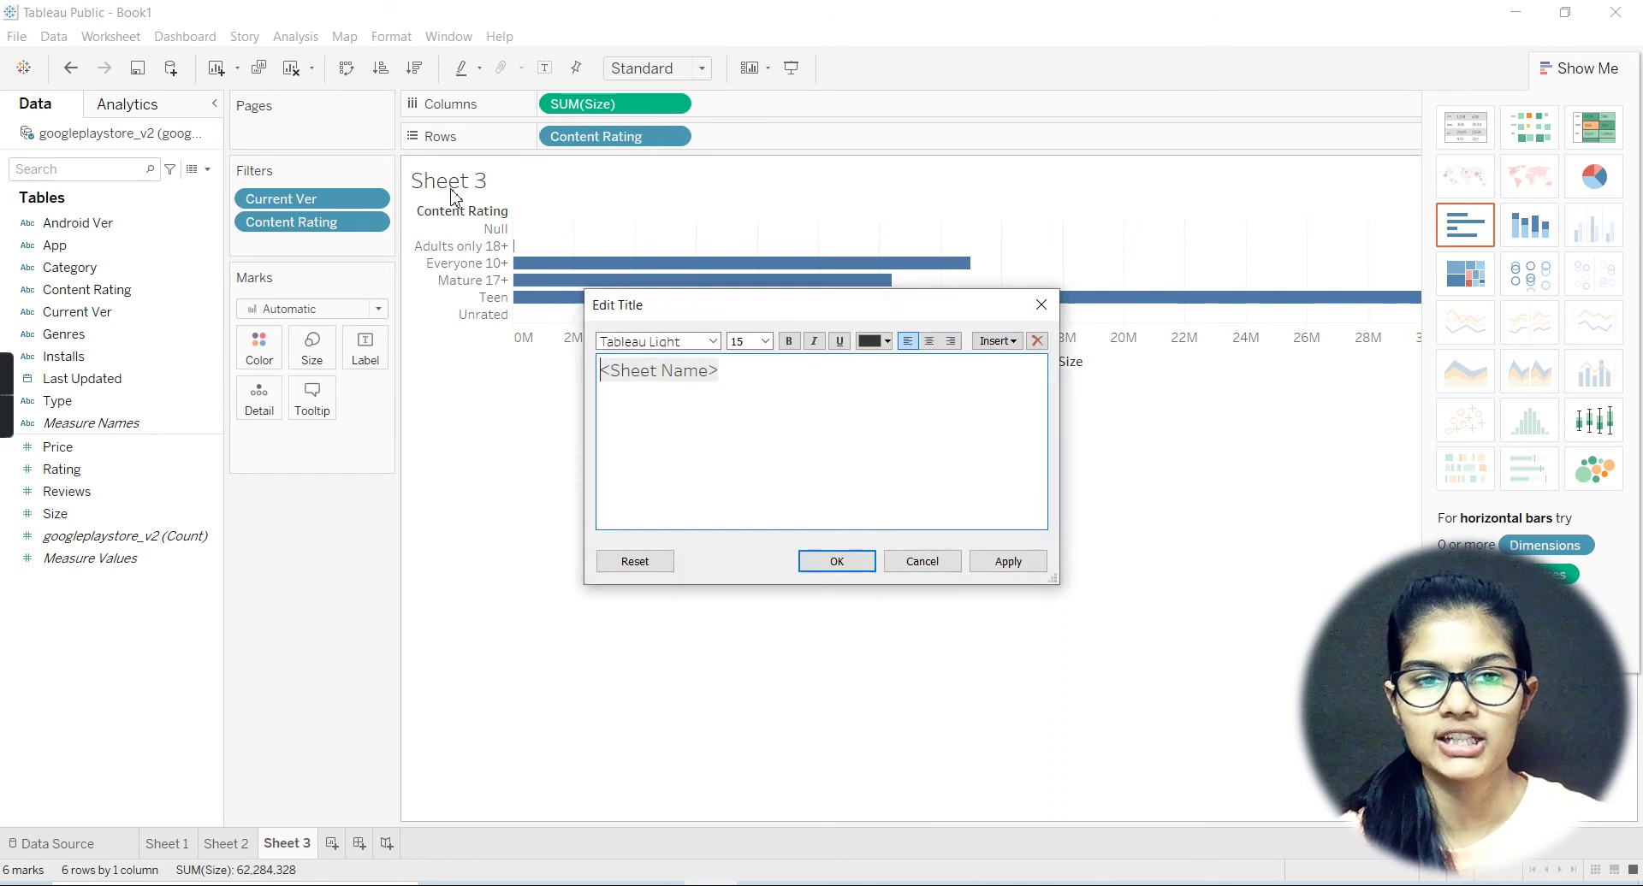
left_click(729, 376)
key("BackSpace")
key("BackSpace")
key("BackSpace")
key("BackSpace")
key("BackSpace")
key("BackSpace")
key("BackSpace")
key("BackSpace")
key("BackSpace")
key("BackSpace")
key("BackSpace")
key("BackSpace")
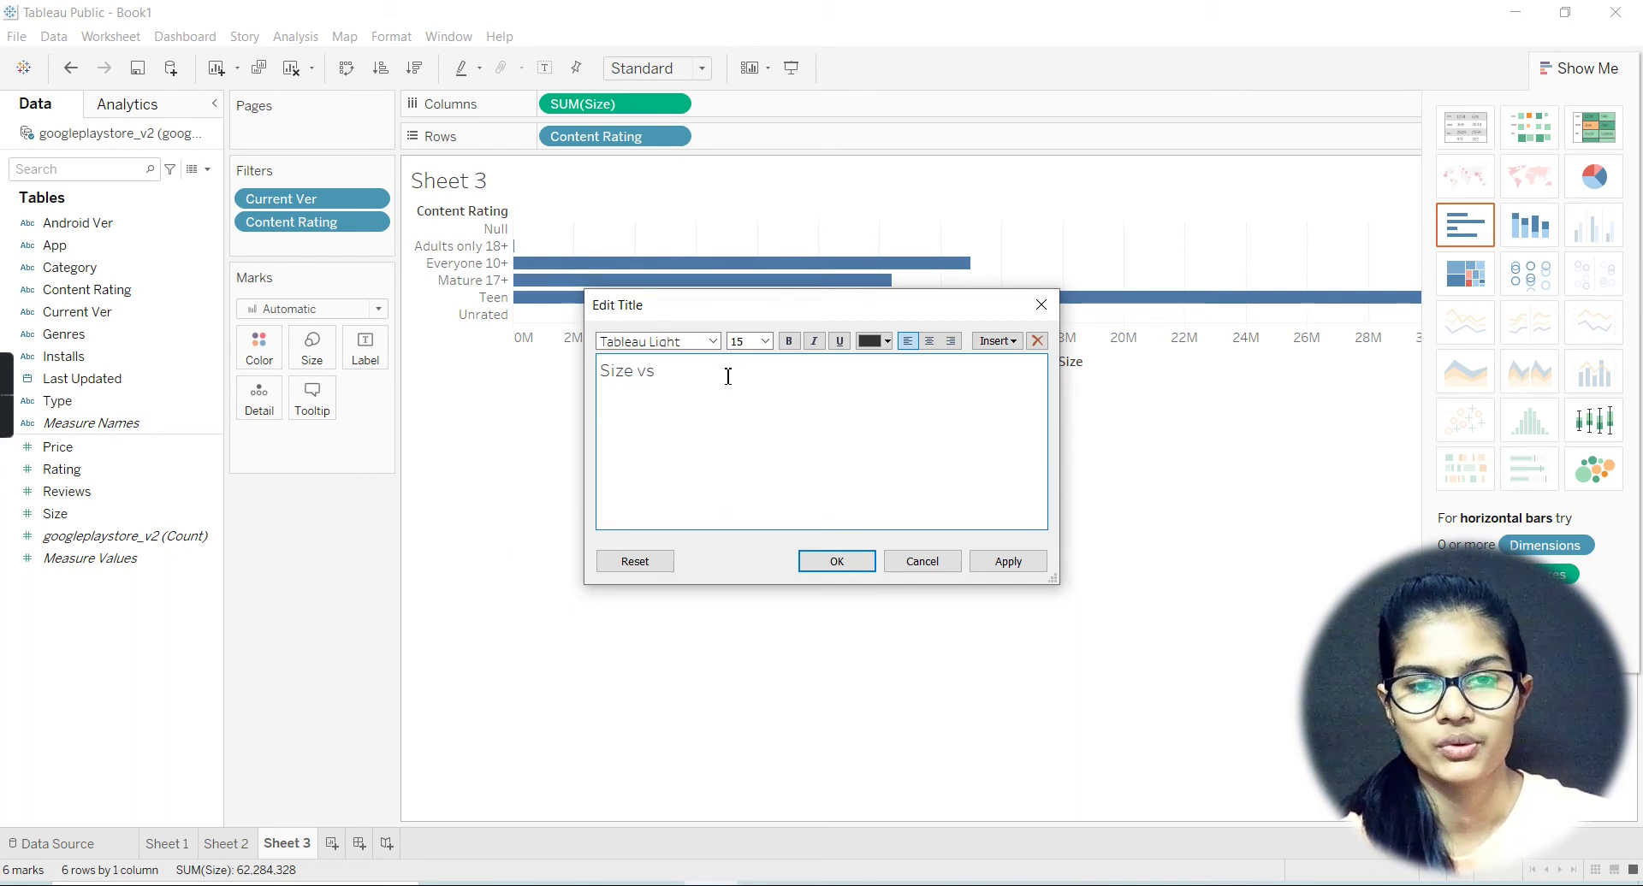
type("Size vs content rating")
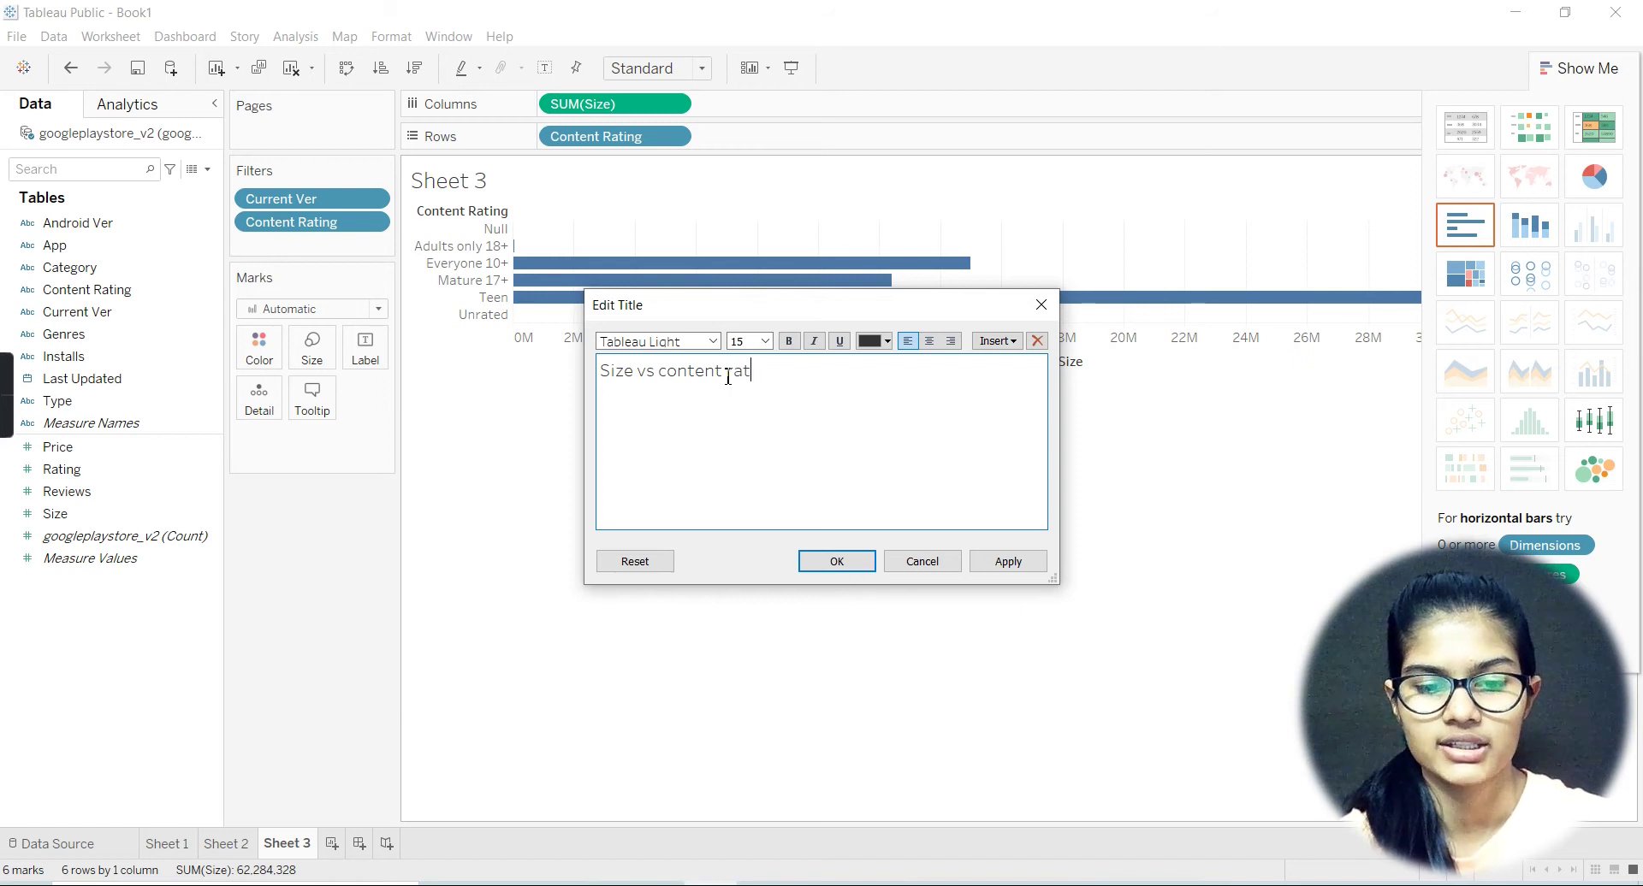
double_click(675, 381)
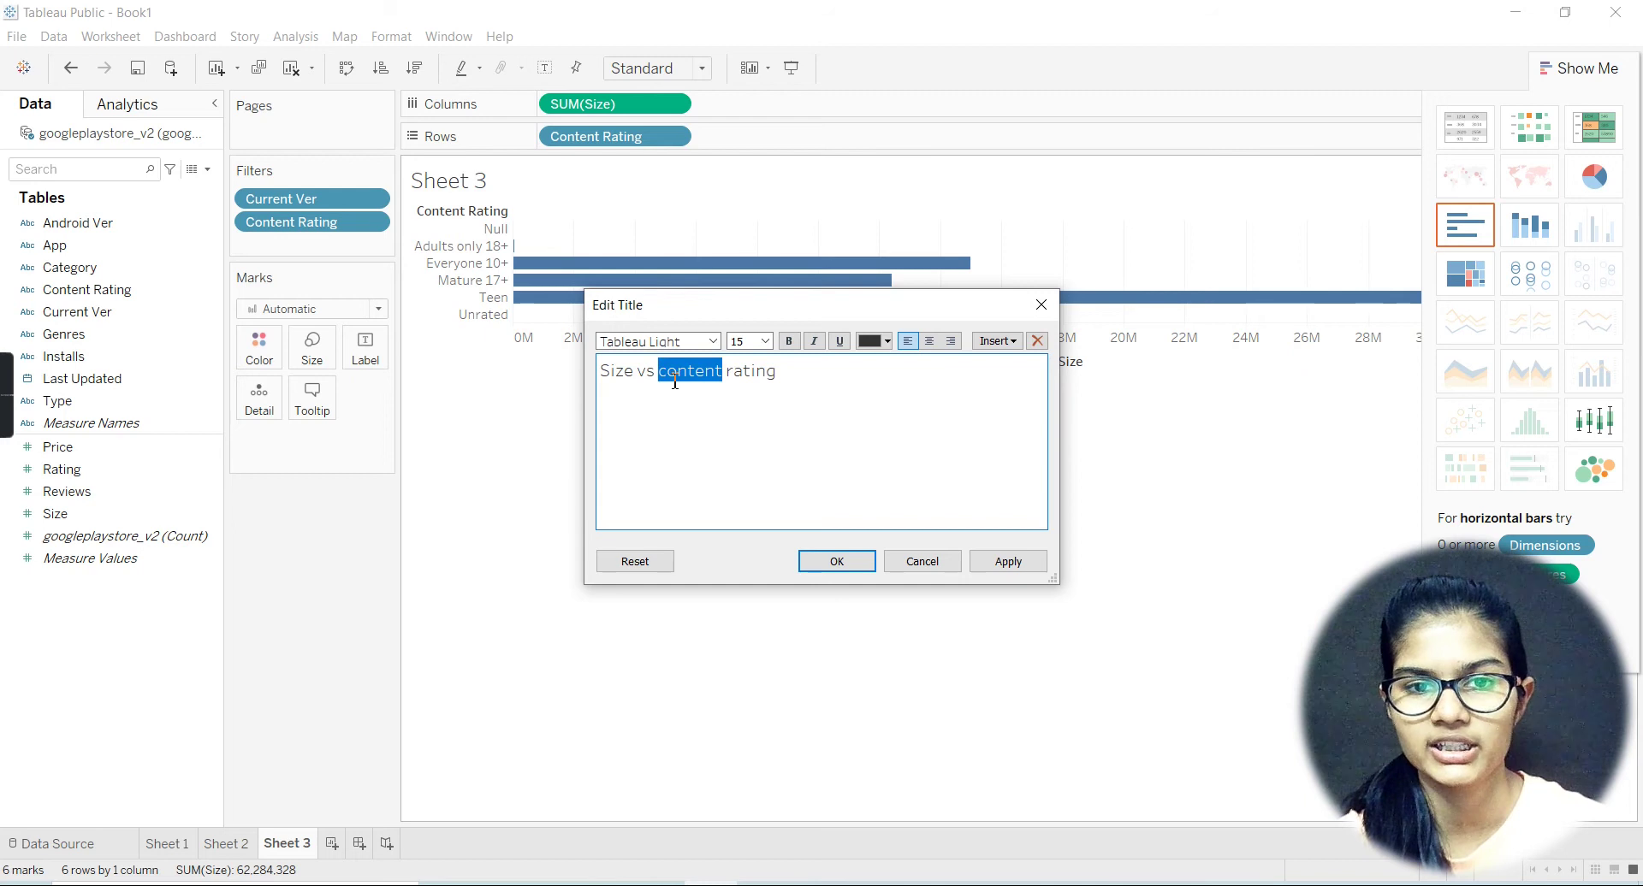
key("ctrl+a")
left_click(789, 342)
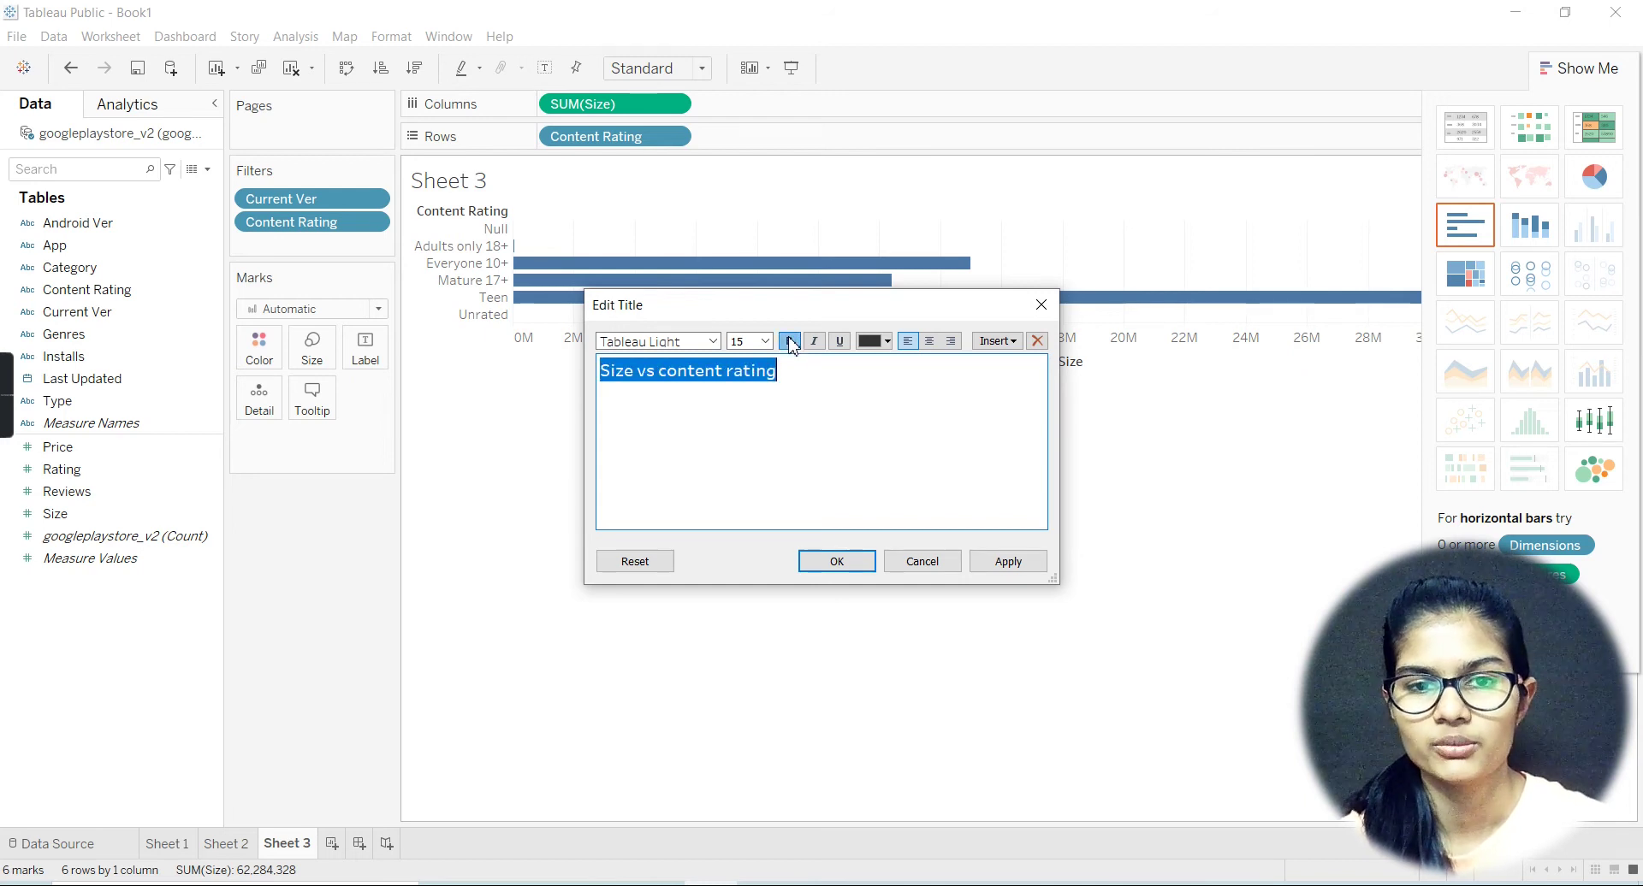
left_click(854, 563)
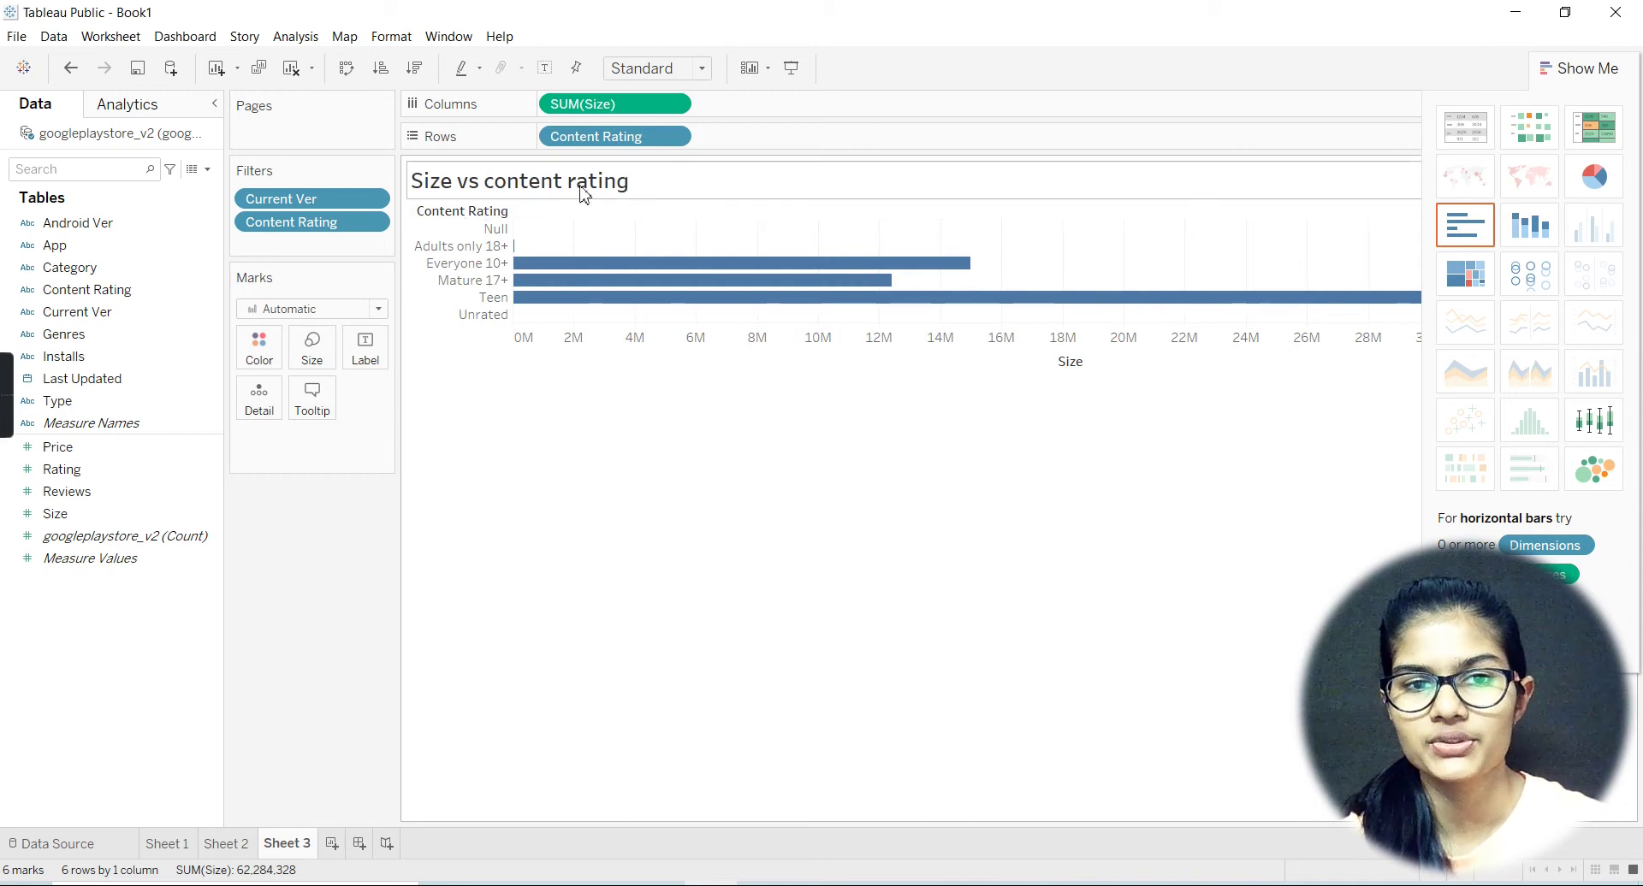
mouse_move(578, 302)
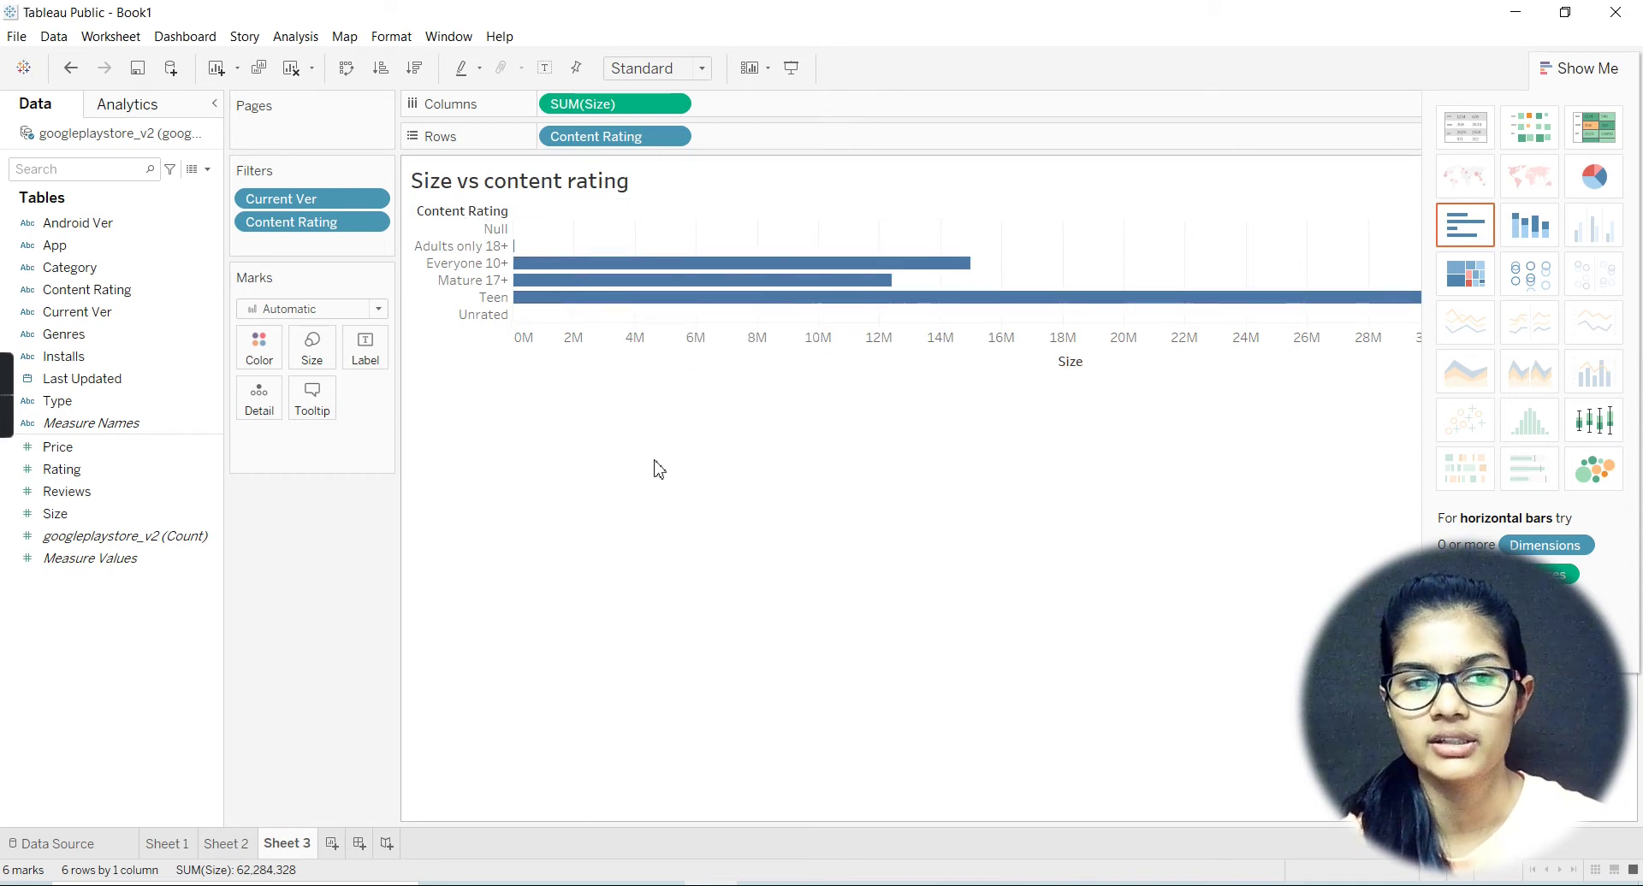
left_click(149, 845)
left_click(242, 845)
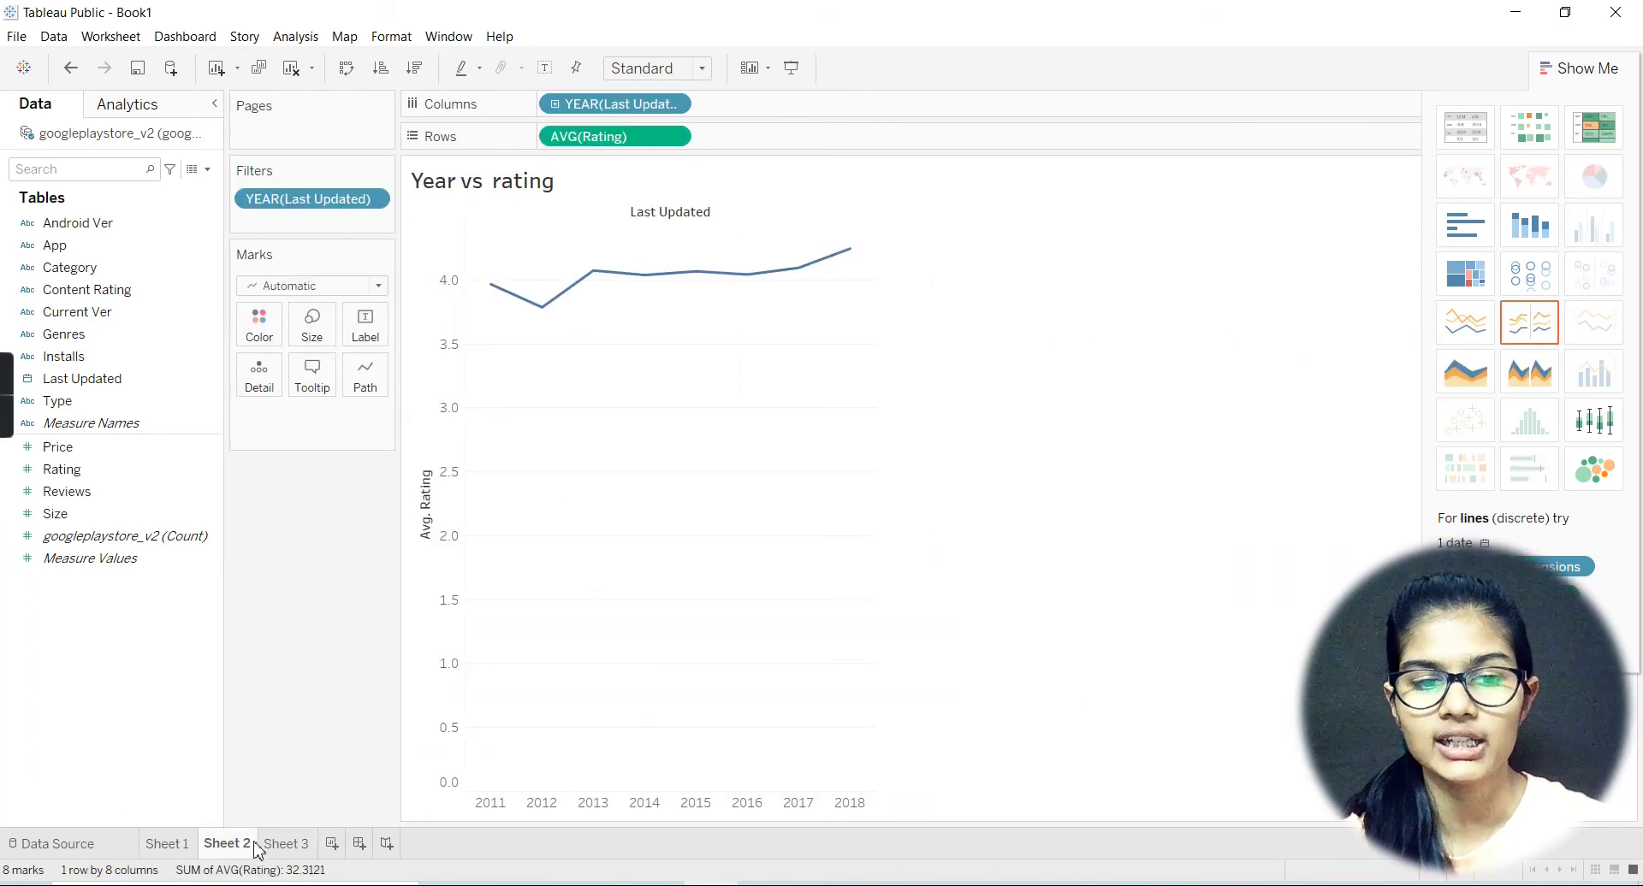
left_click(295, 847)
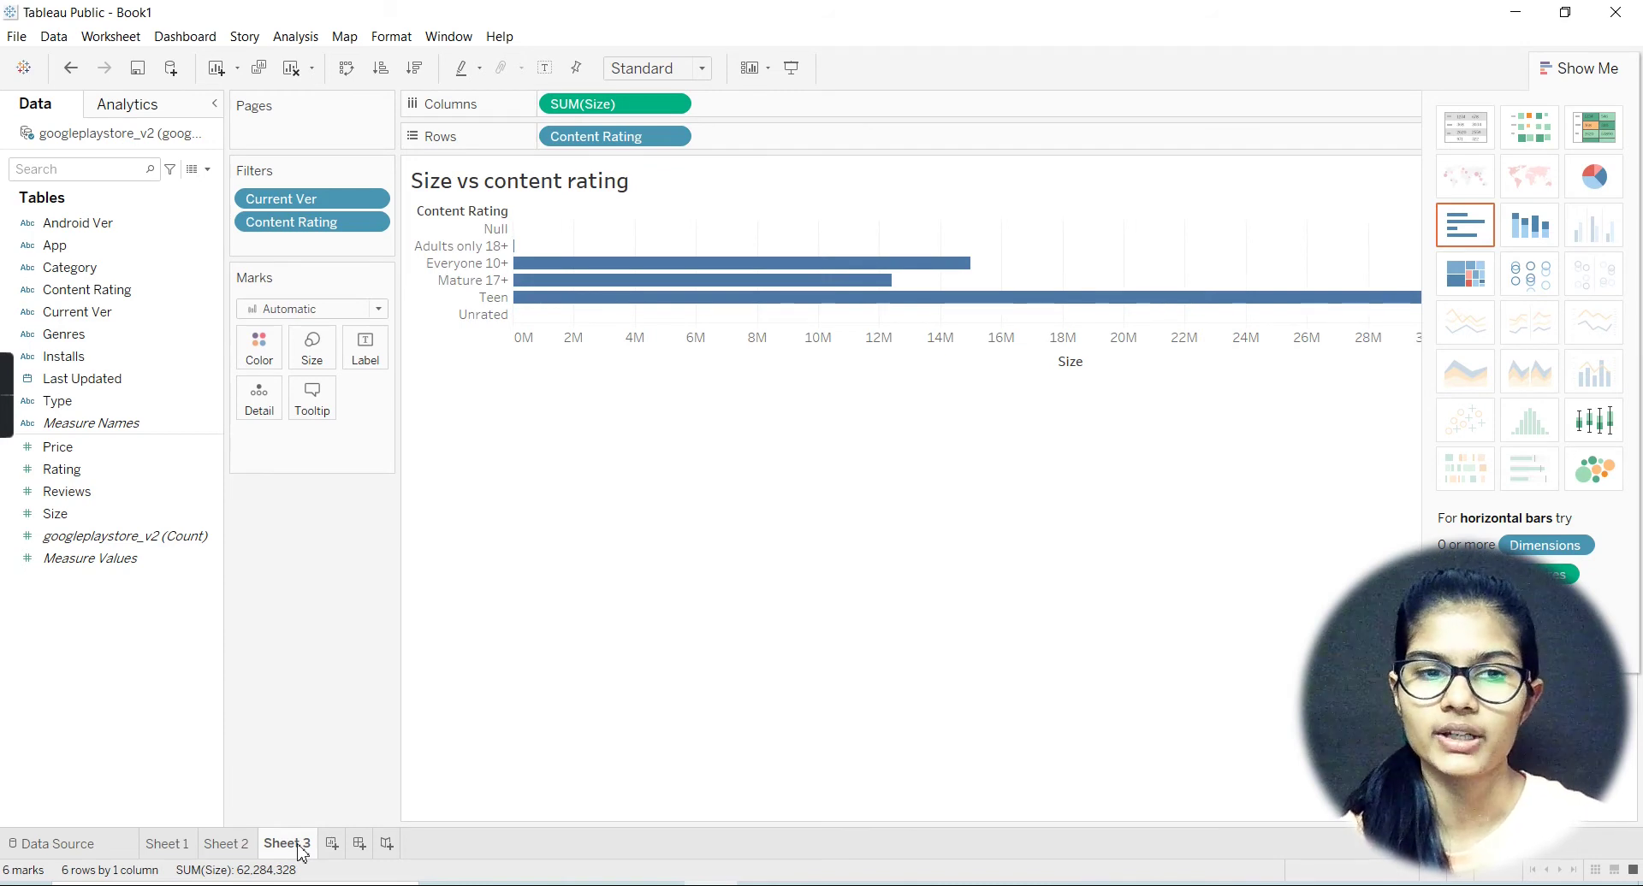
Create Dashboard 1 and set its range size minimum width to 1420 px.
left_click(360, 845)
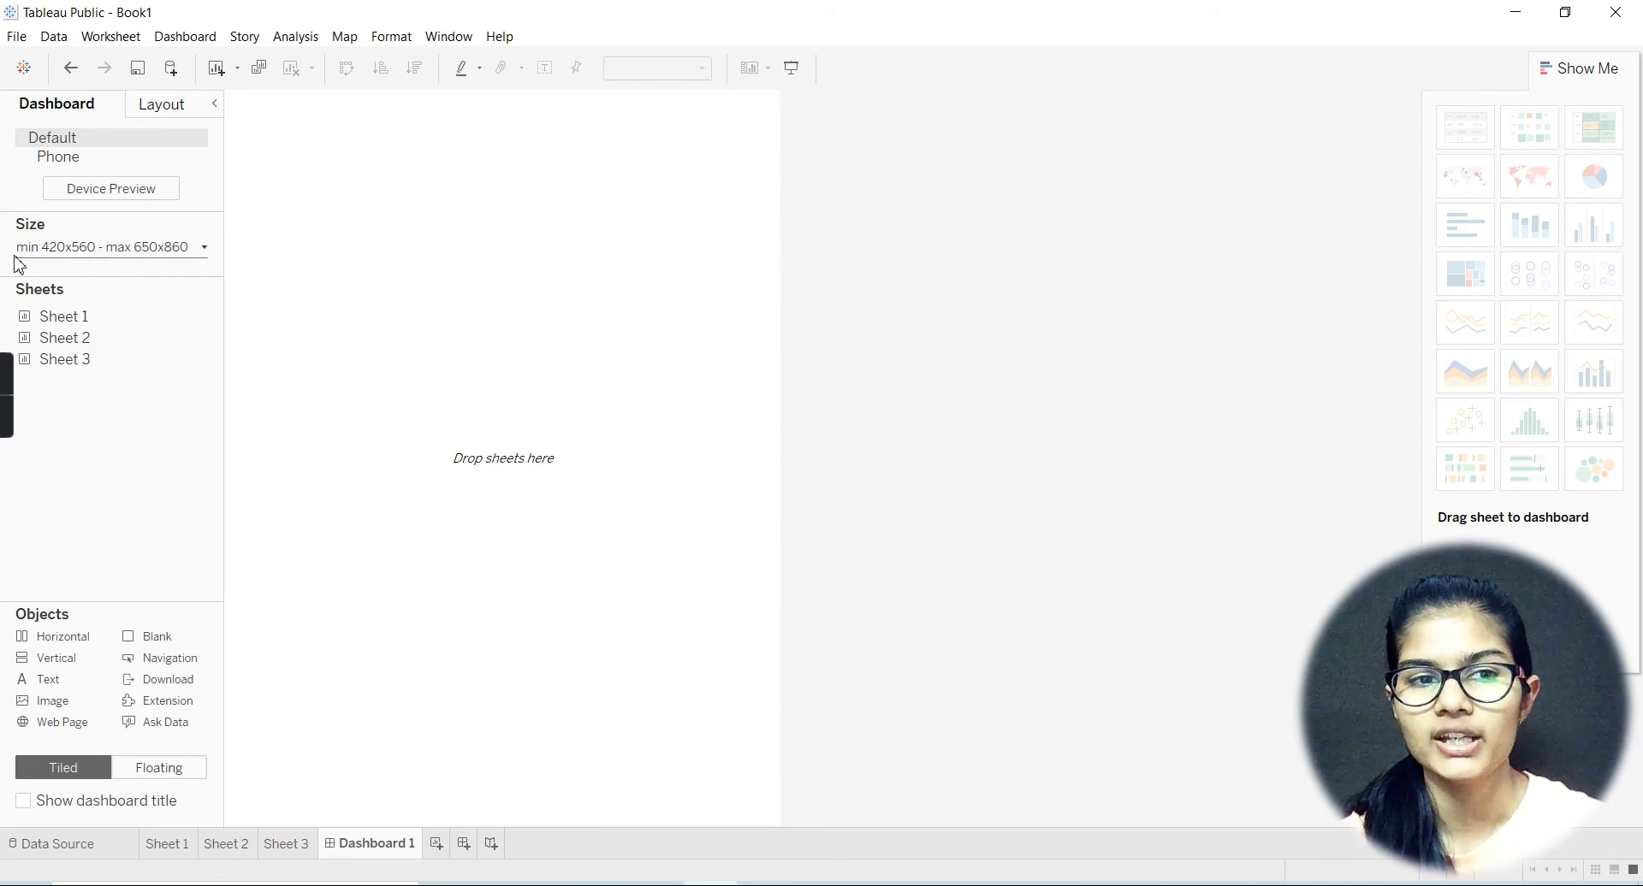
left_click(202, 248)
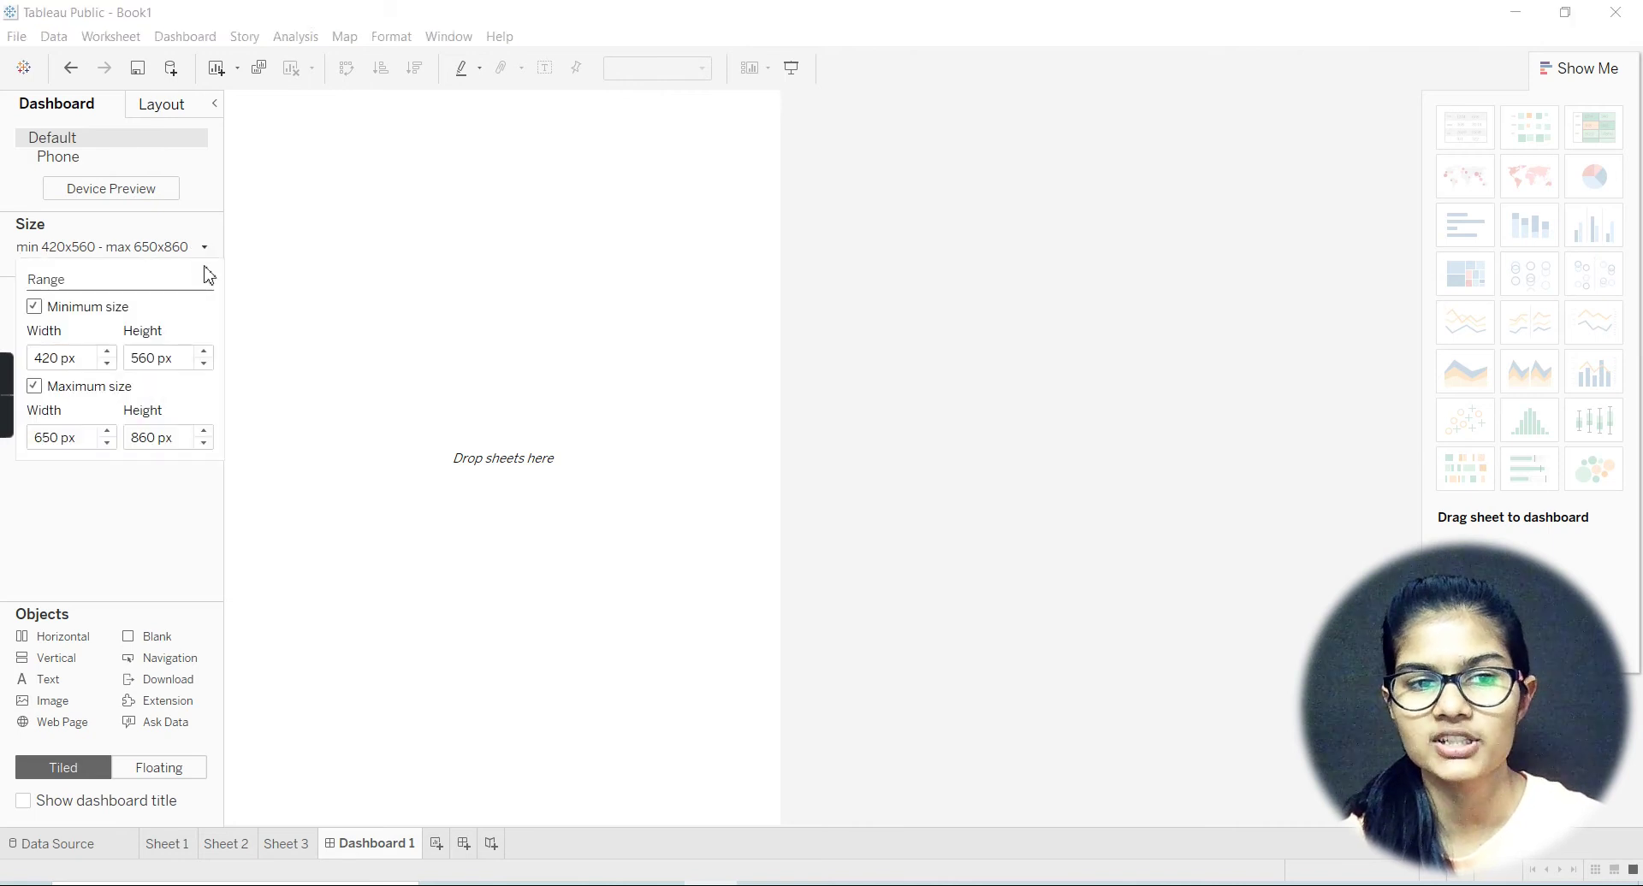
left_click(107, 354)
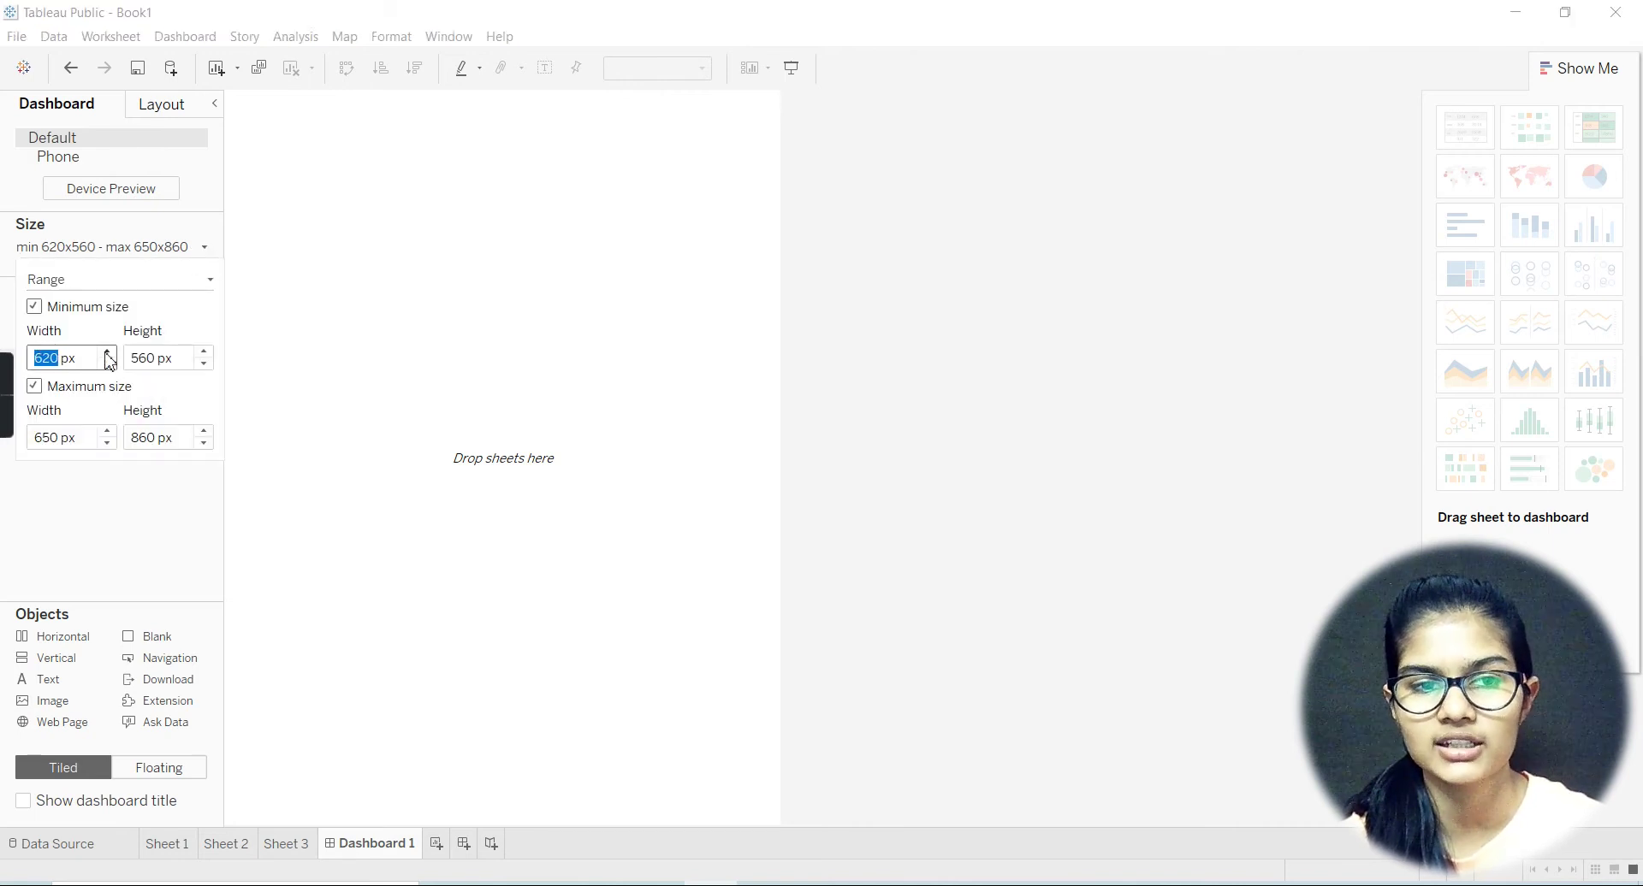
left_click(108, 354)
left_click(108, 353)
left_click(107, 353)
left_click(107, 354)
left_click(108, 354)
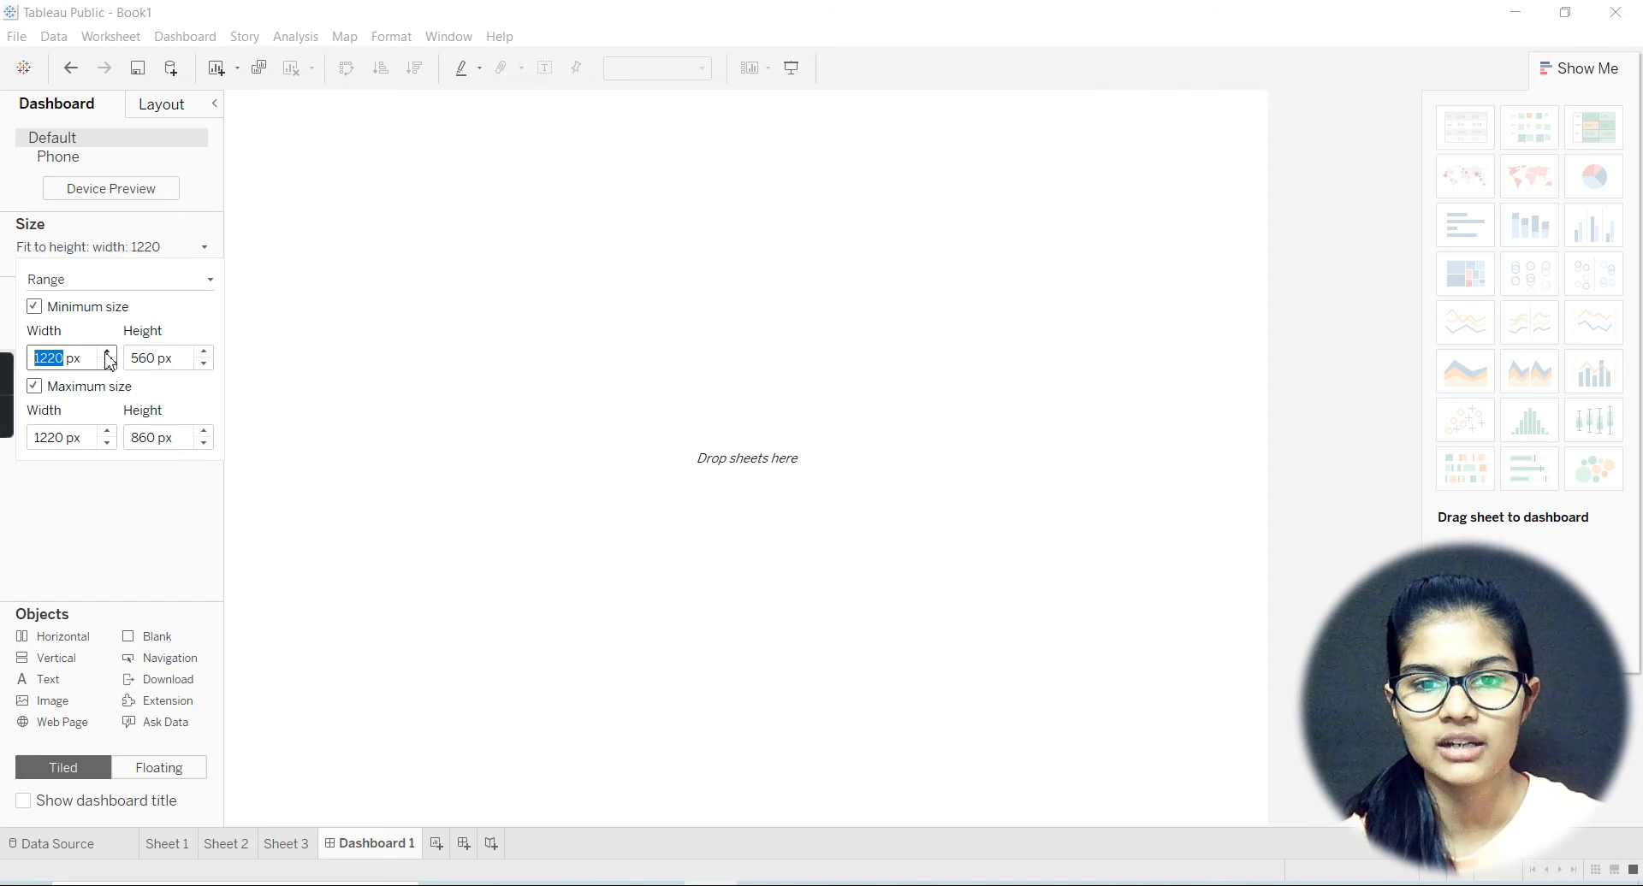
left_click(108, 354)
left_click(108, 353)
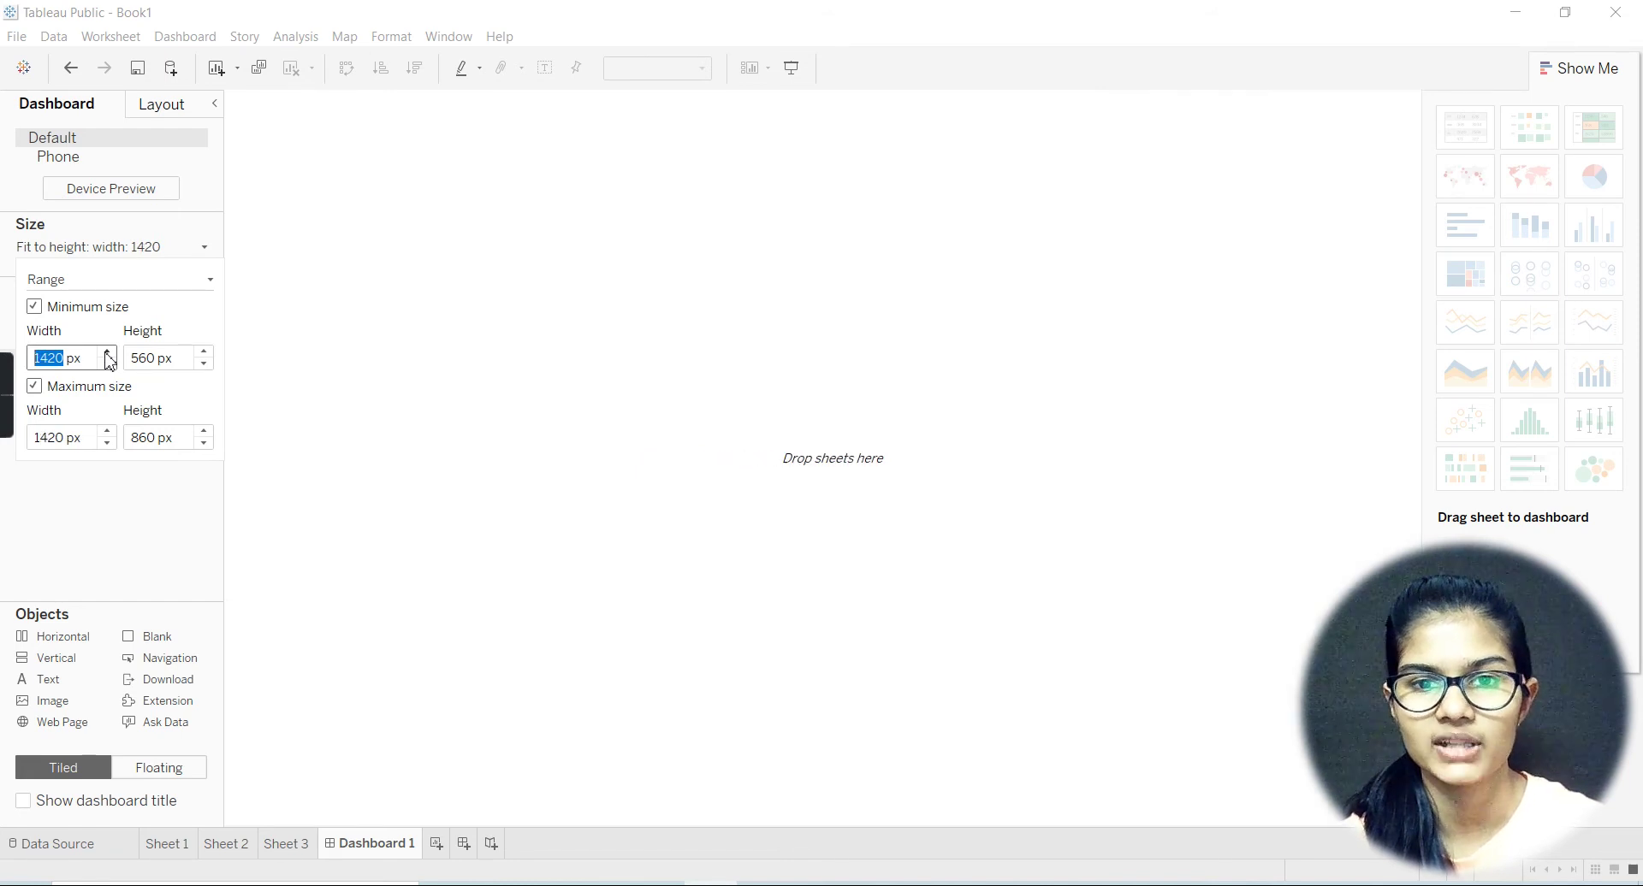
left_click(108, 353)
Set the maximum width to 1520 px and keep minimum height at 560 px.
left_click(107, 366)
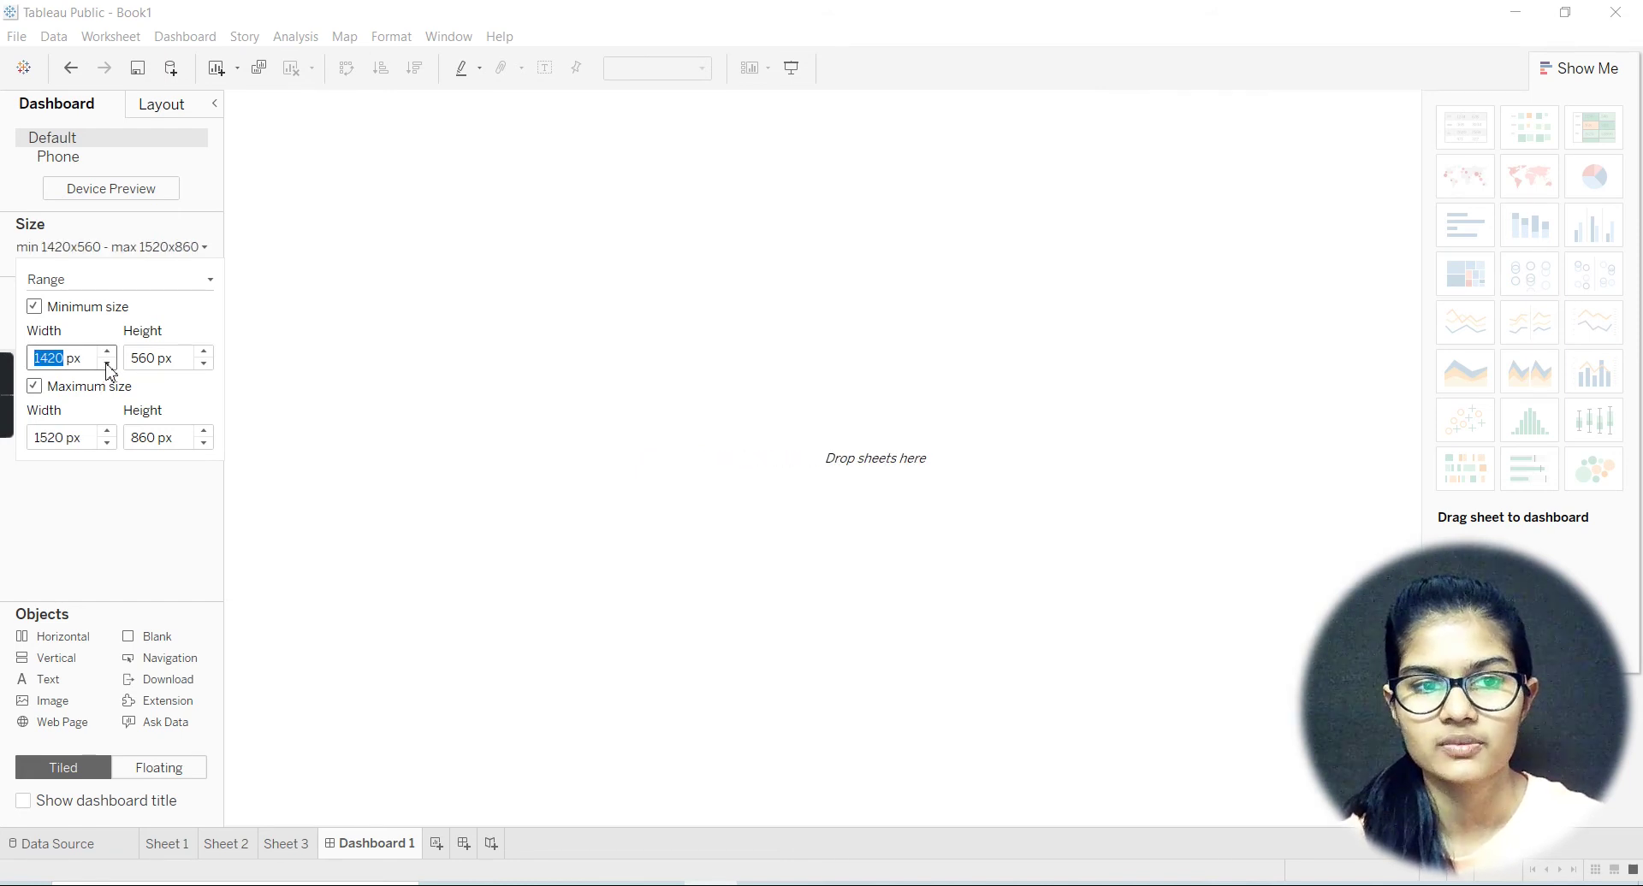
left_click(205, 352)
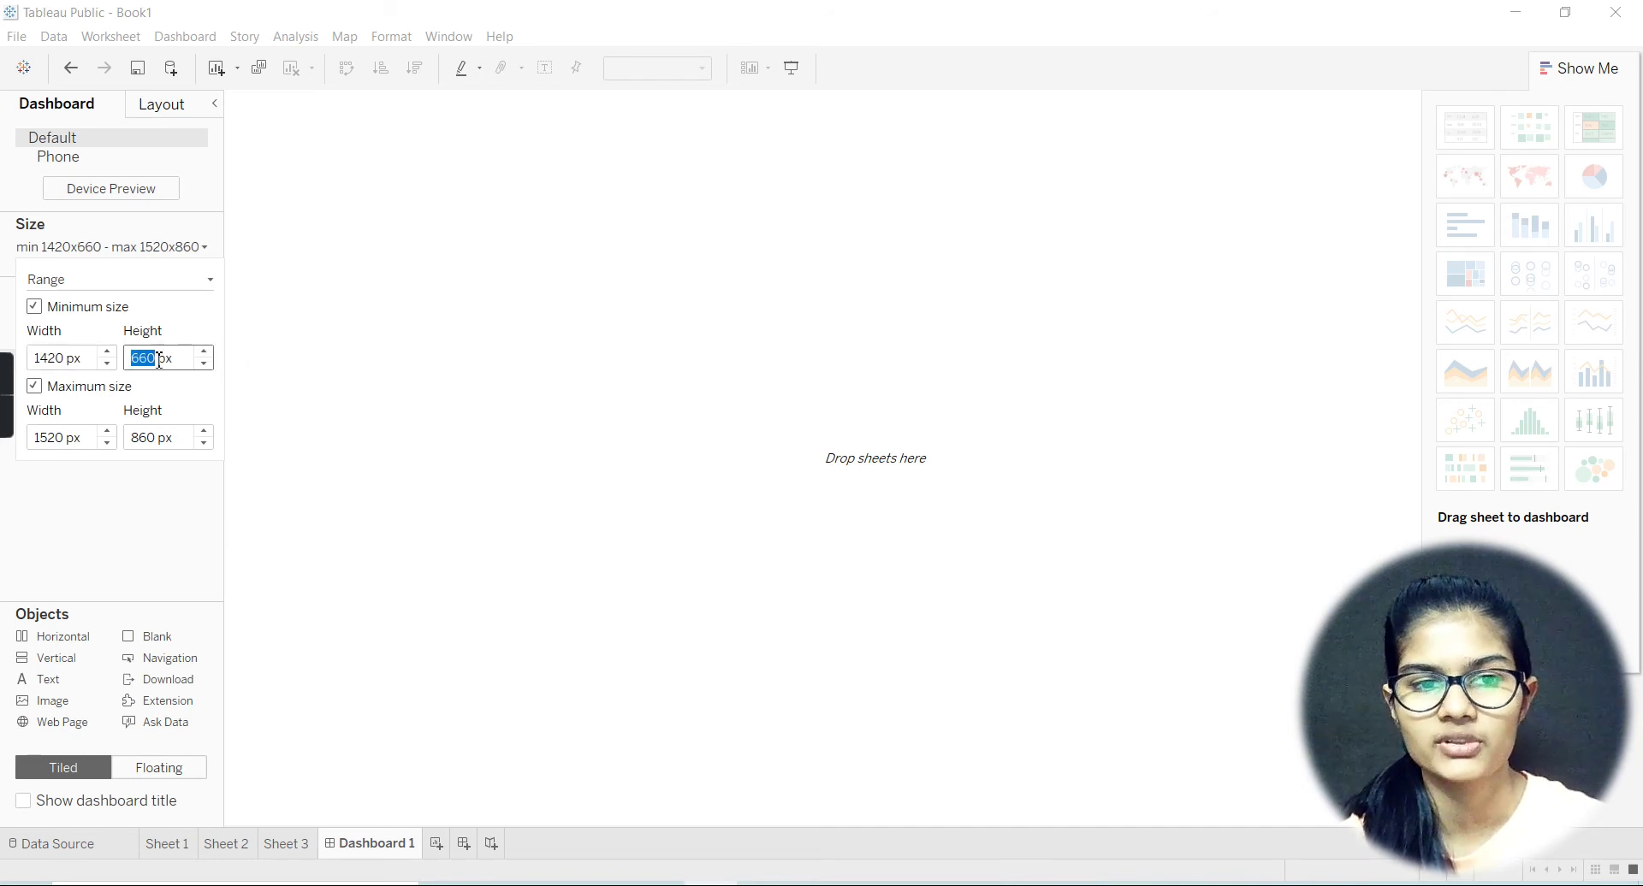
left_click(205, 365)
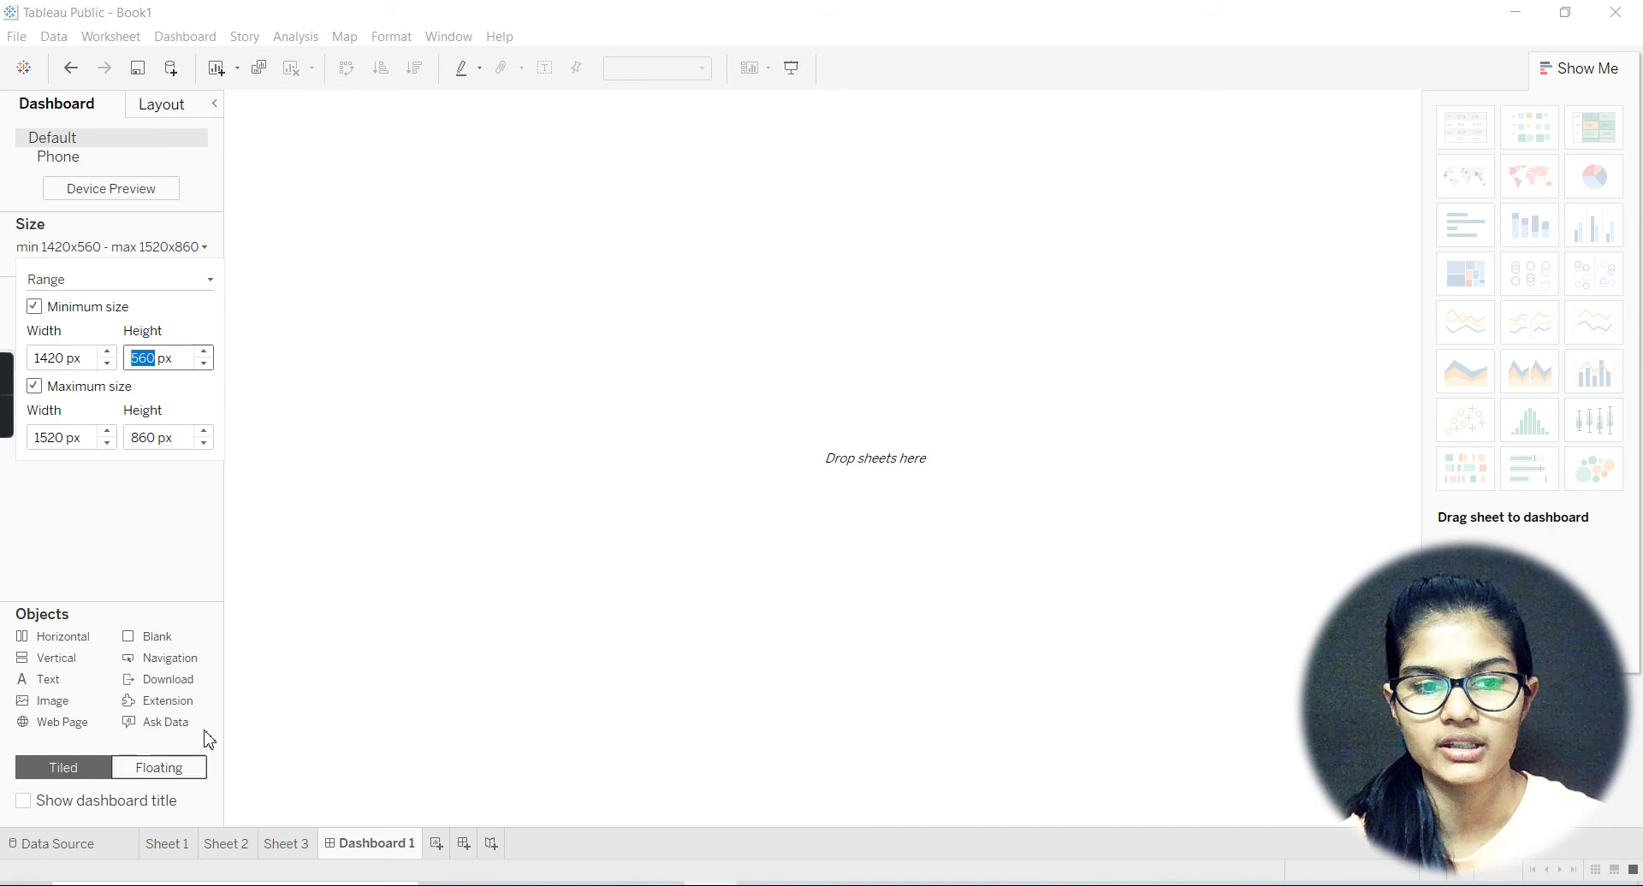
left_click(409, 548)
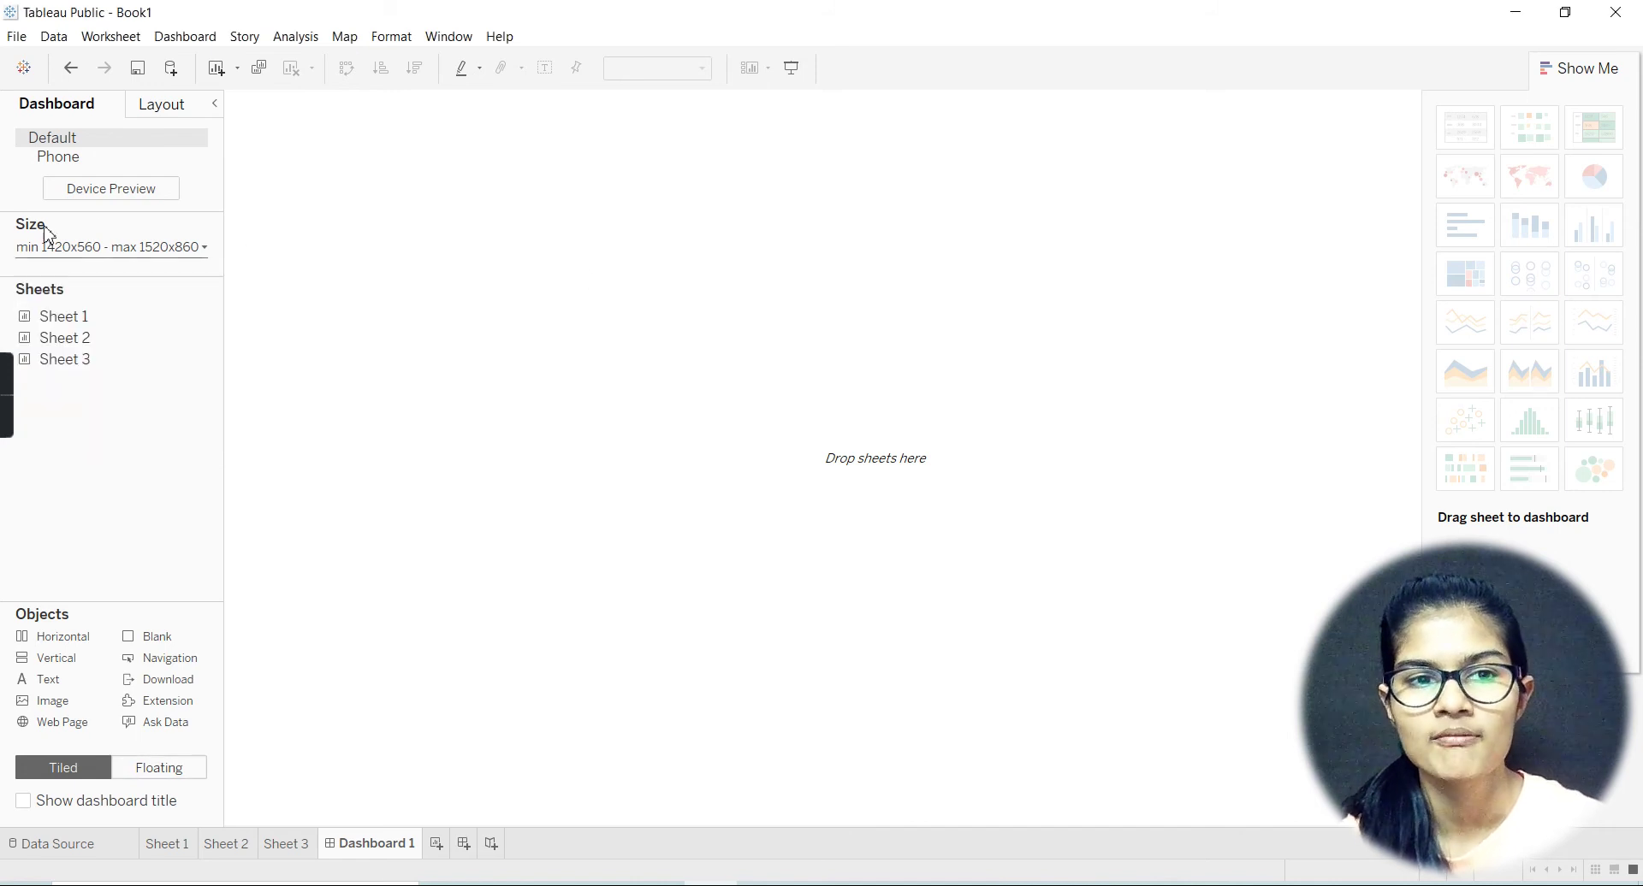
Place the Category vs price sheet on the dashboard and Sheet 3 on its right half.
mouse_move(72, 321)
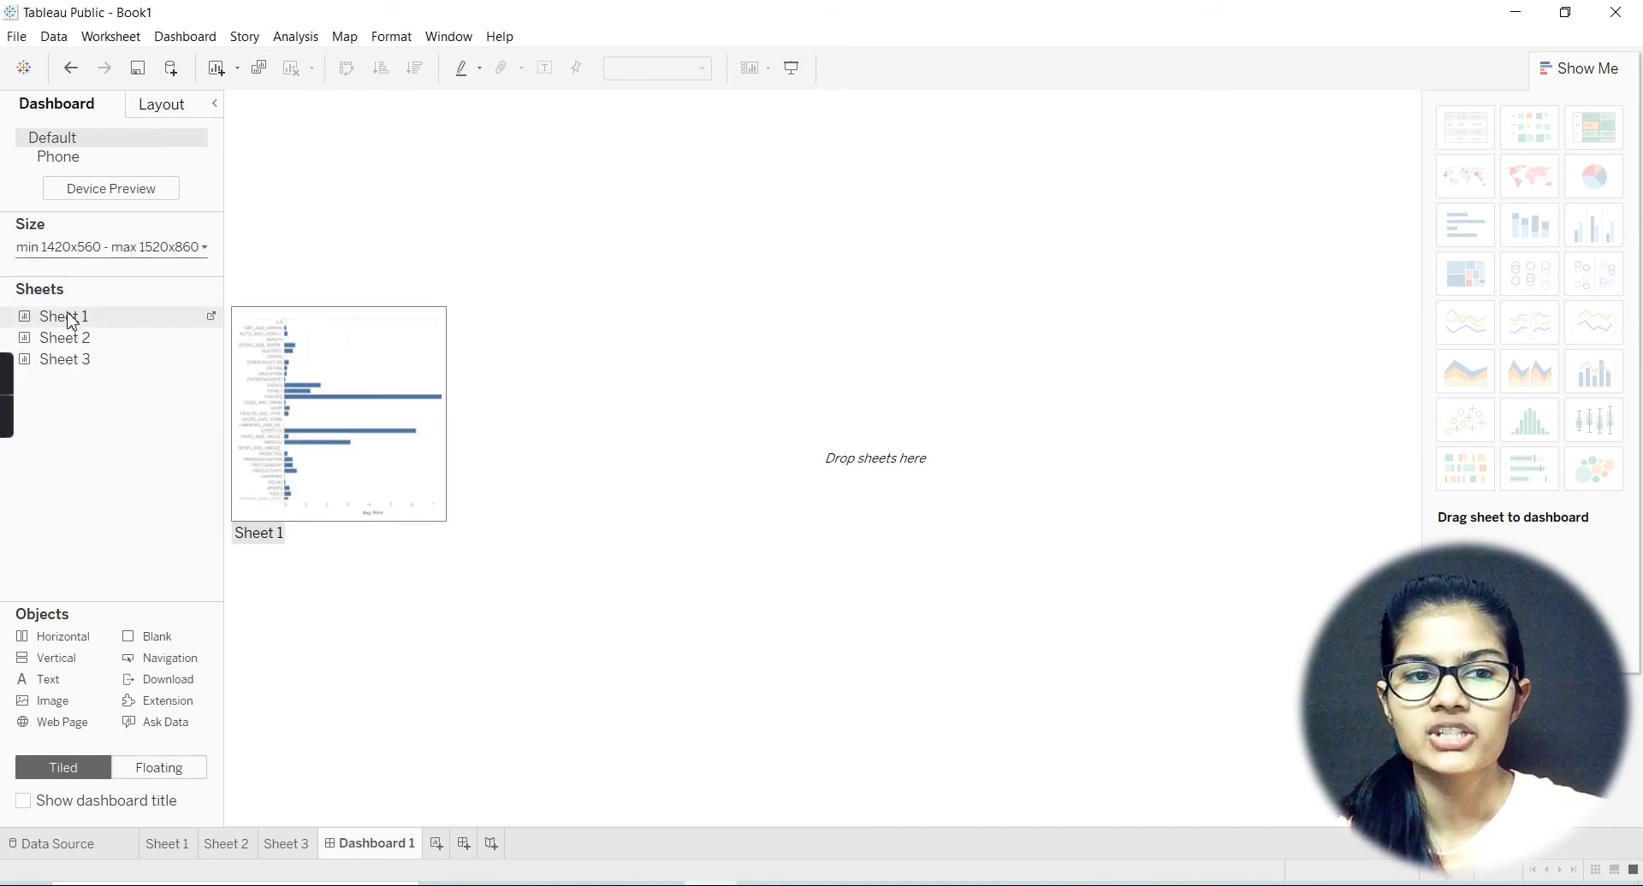
mouse_move(85, 361)
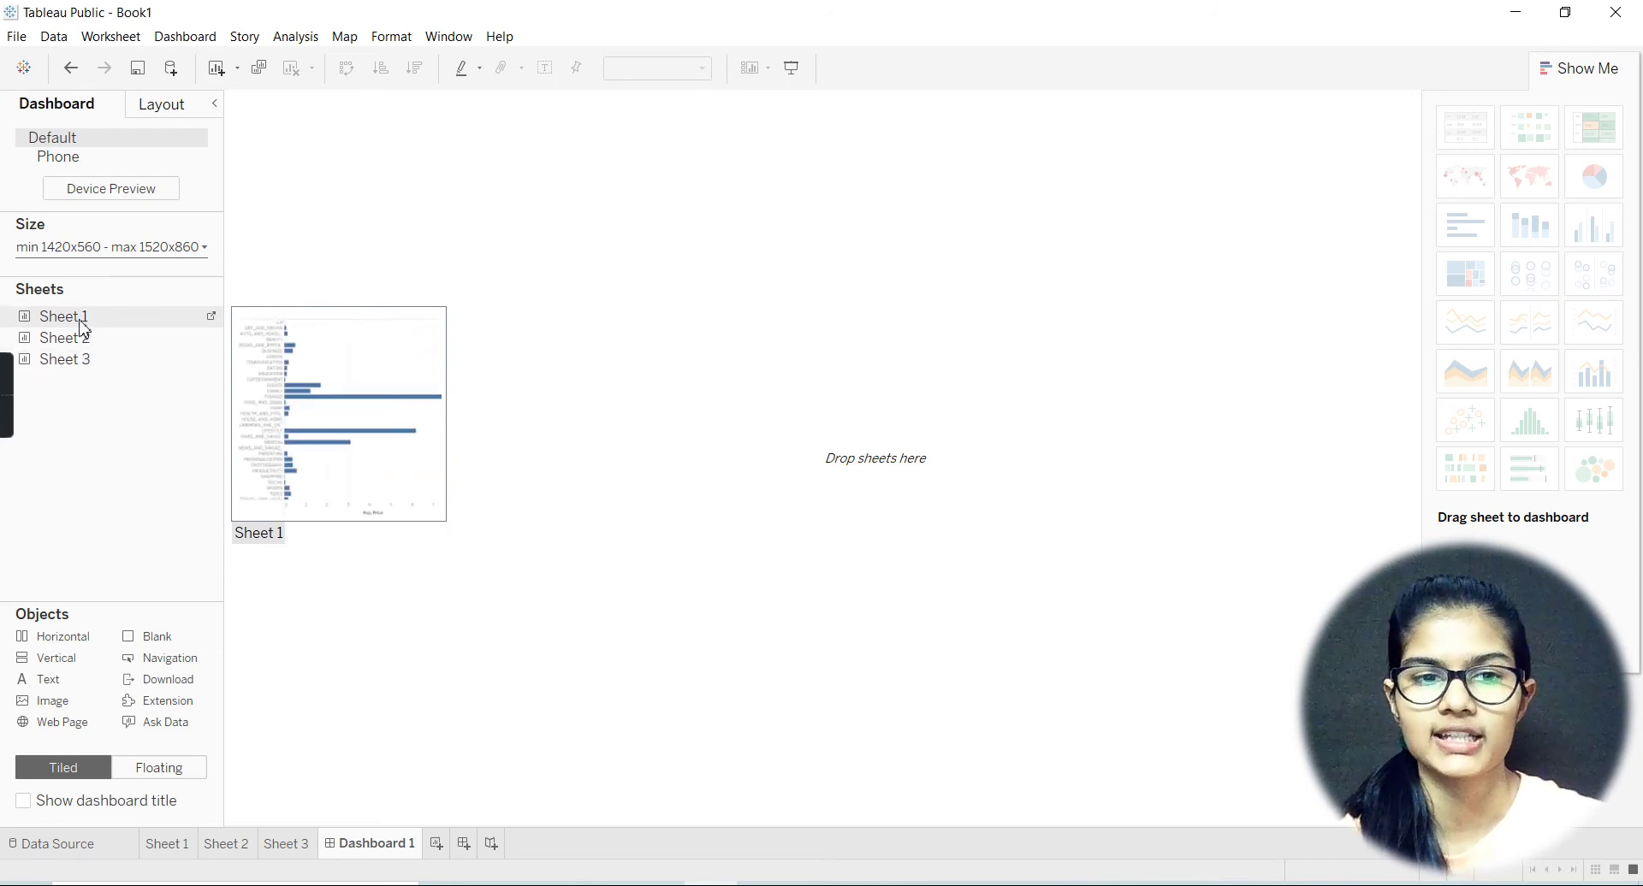
left_click_drag(84, 330, 469, 321)
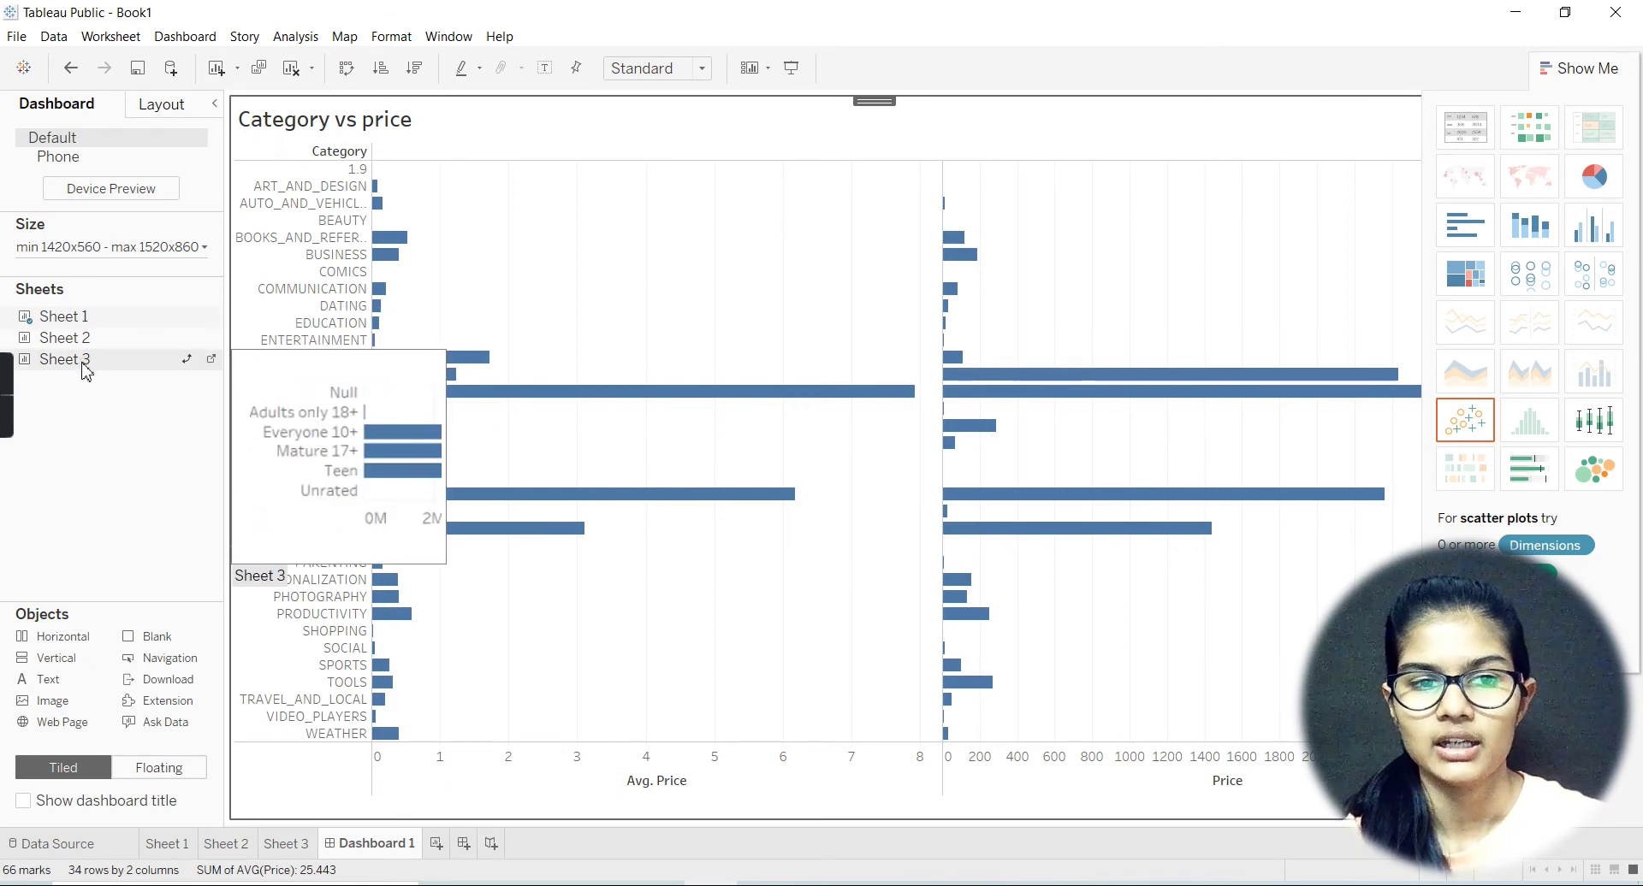
left_click_drag(84, 367, 1289, 266)
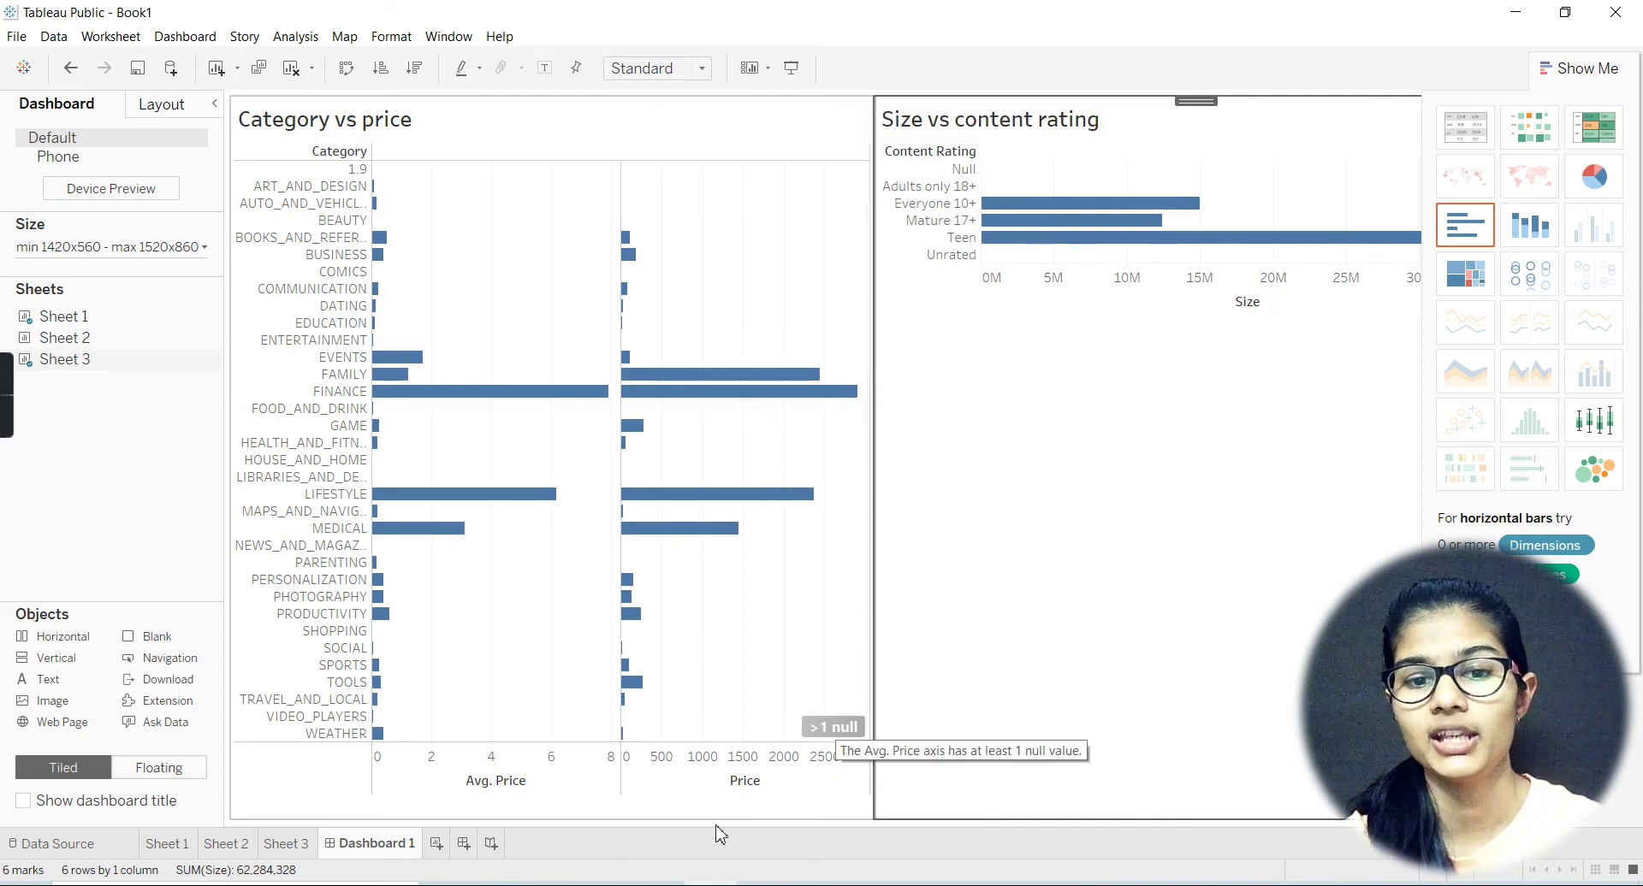
Drop Sheet 2, the Year vs rating chart, beneath the Size vs content rating chart.
left_click(681, 817)
left_click(1035, 240)
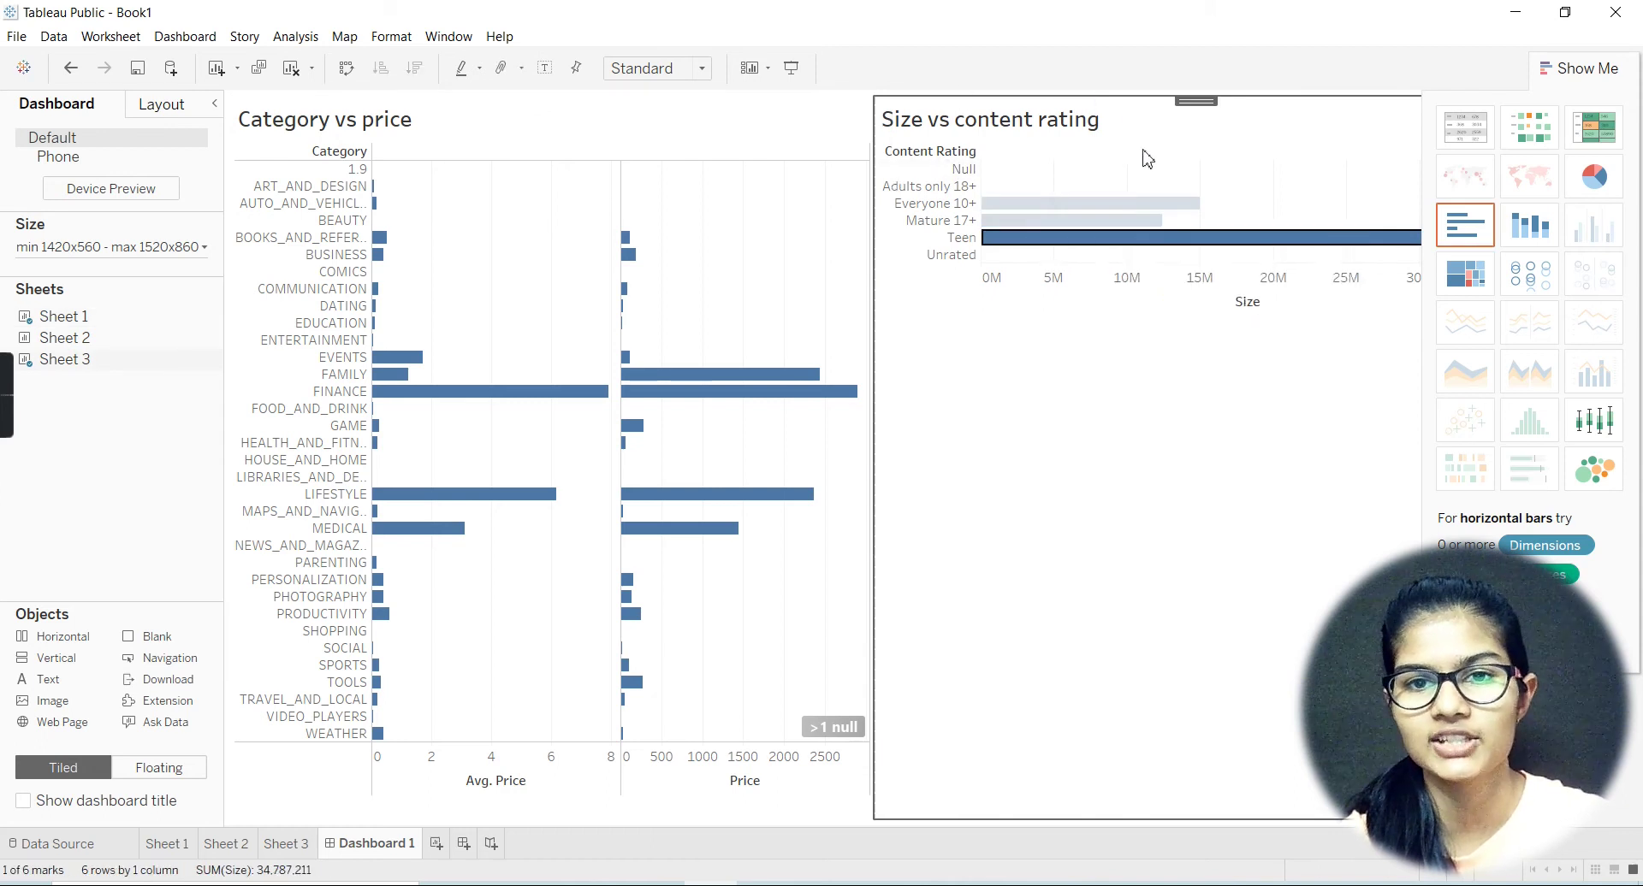
mouse_move(69, 347)
left_click_drag(68, 347, 1179, 618)
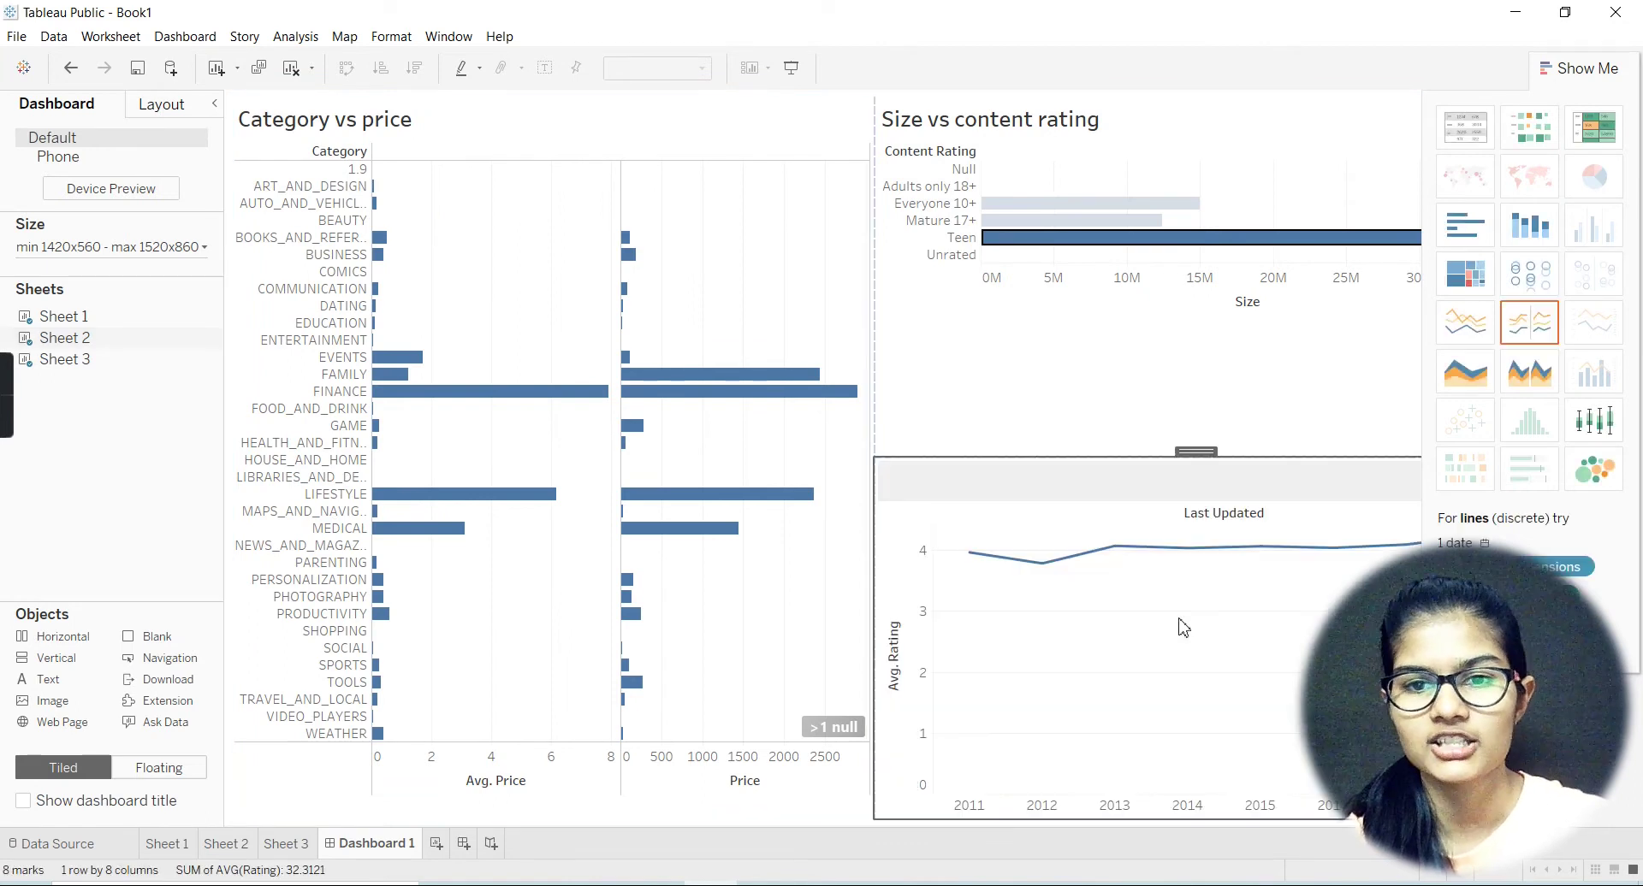
Close the Show Me chart suggestions panel.
left_click(1148, 370)
left_click_drag(837, 679, 45, 715)
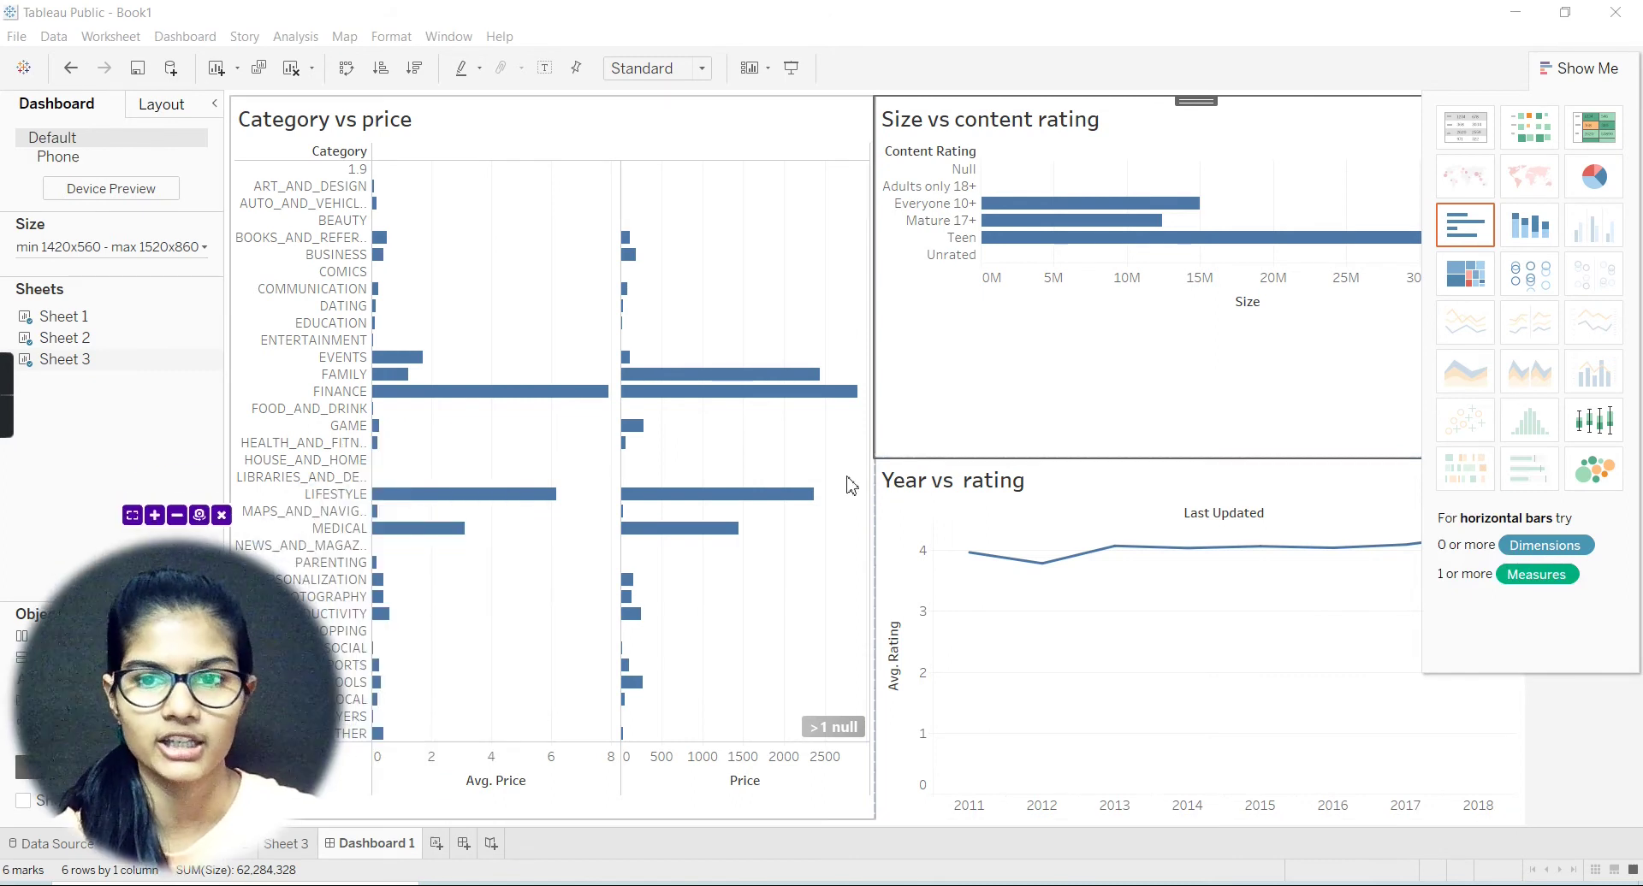
left_click(1581, 72)
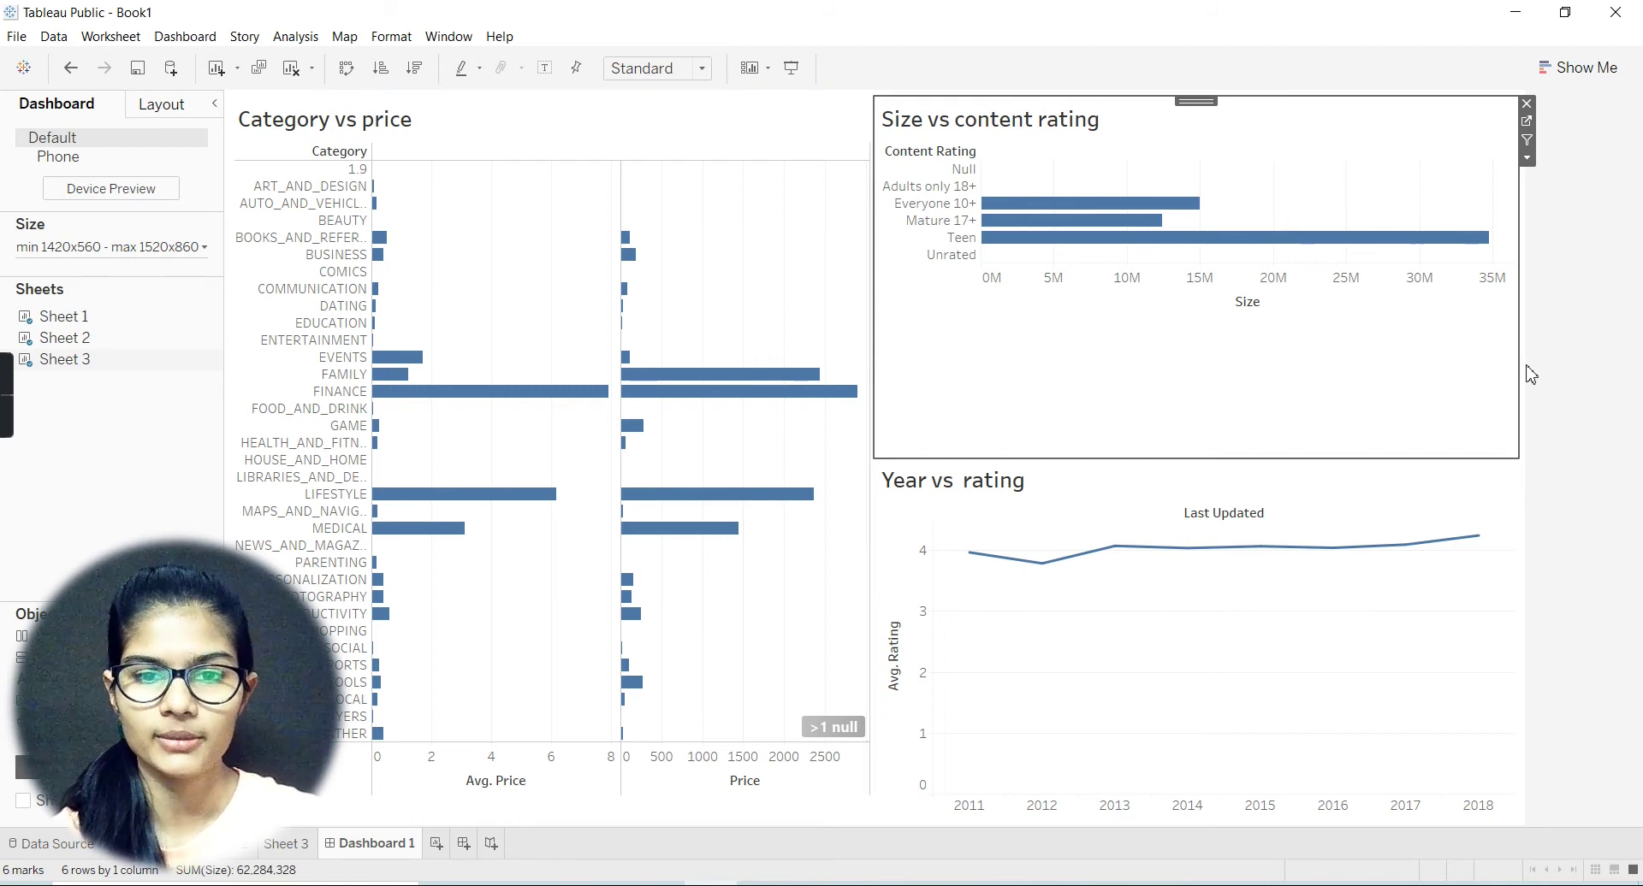
Turn on Use as Filter for the Year vs rating chart.
left_click(390, 141)
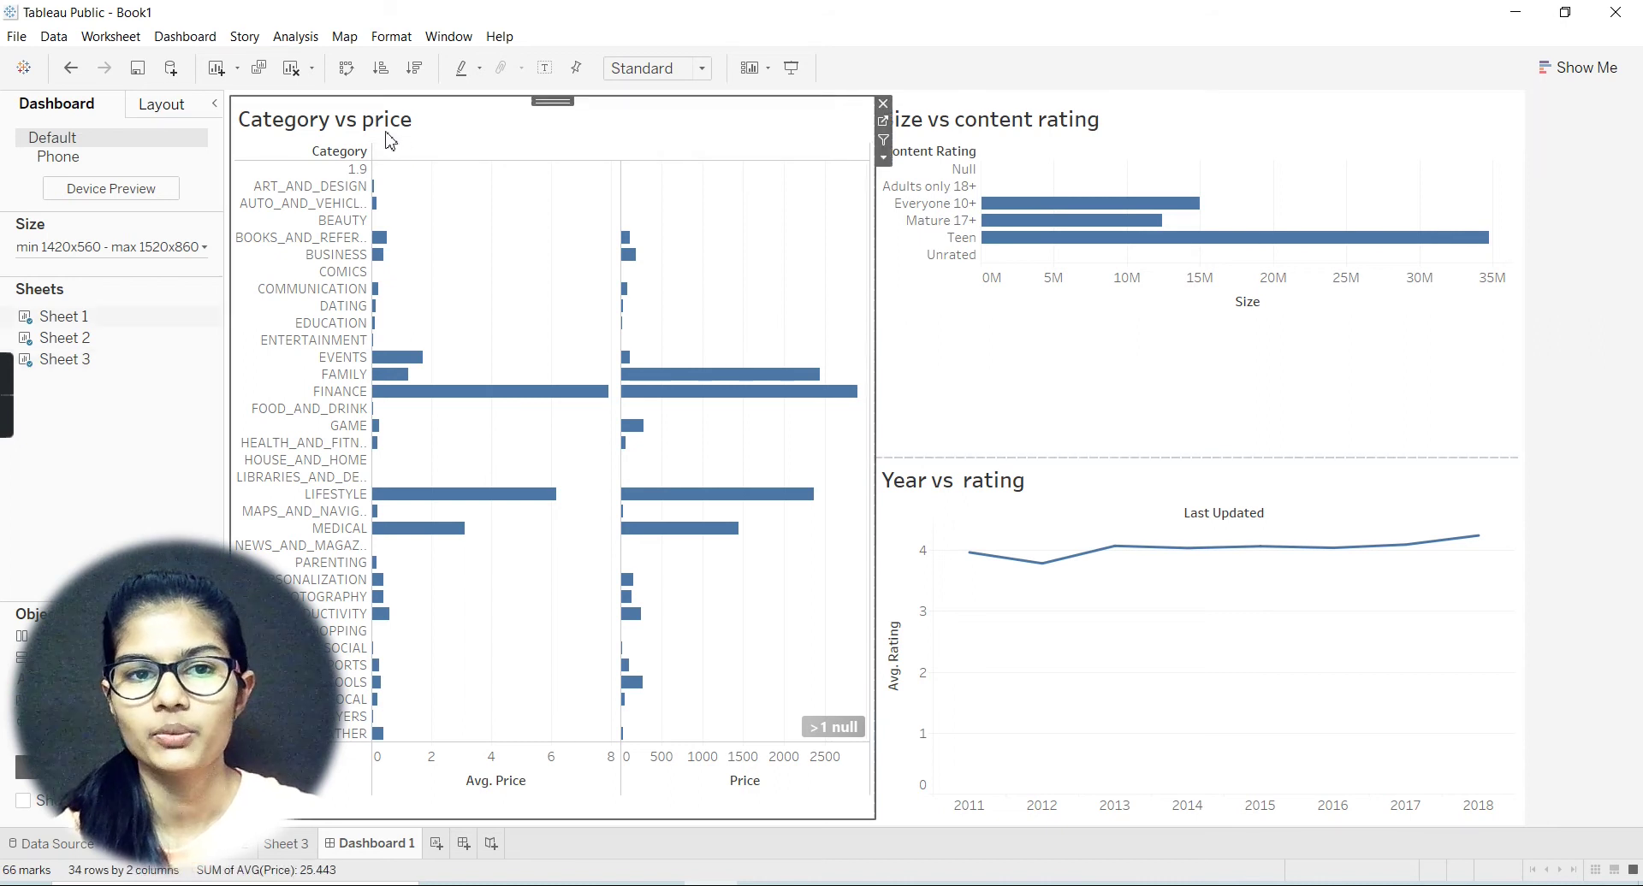
left_click(1104, 153)
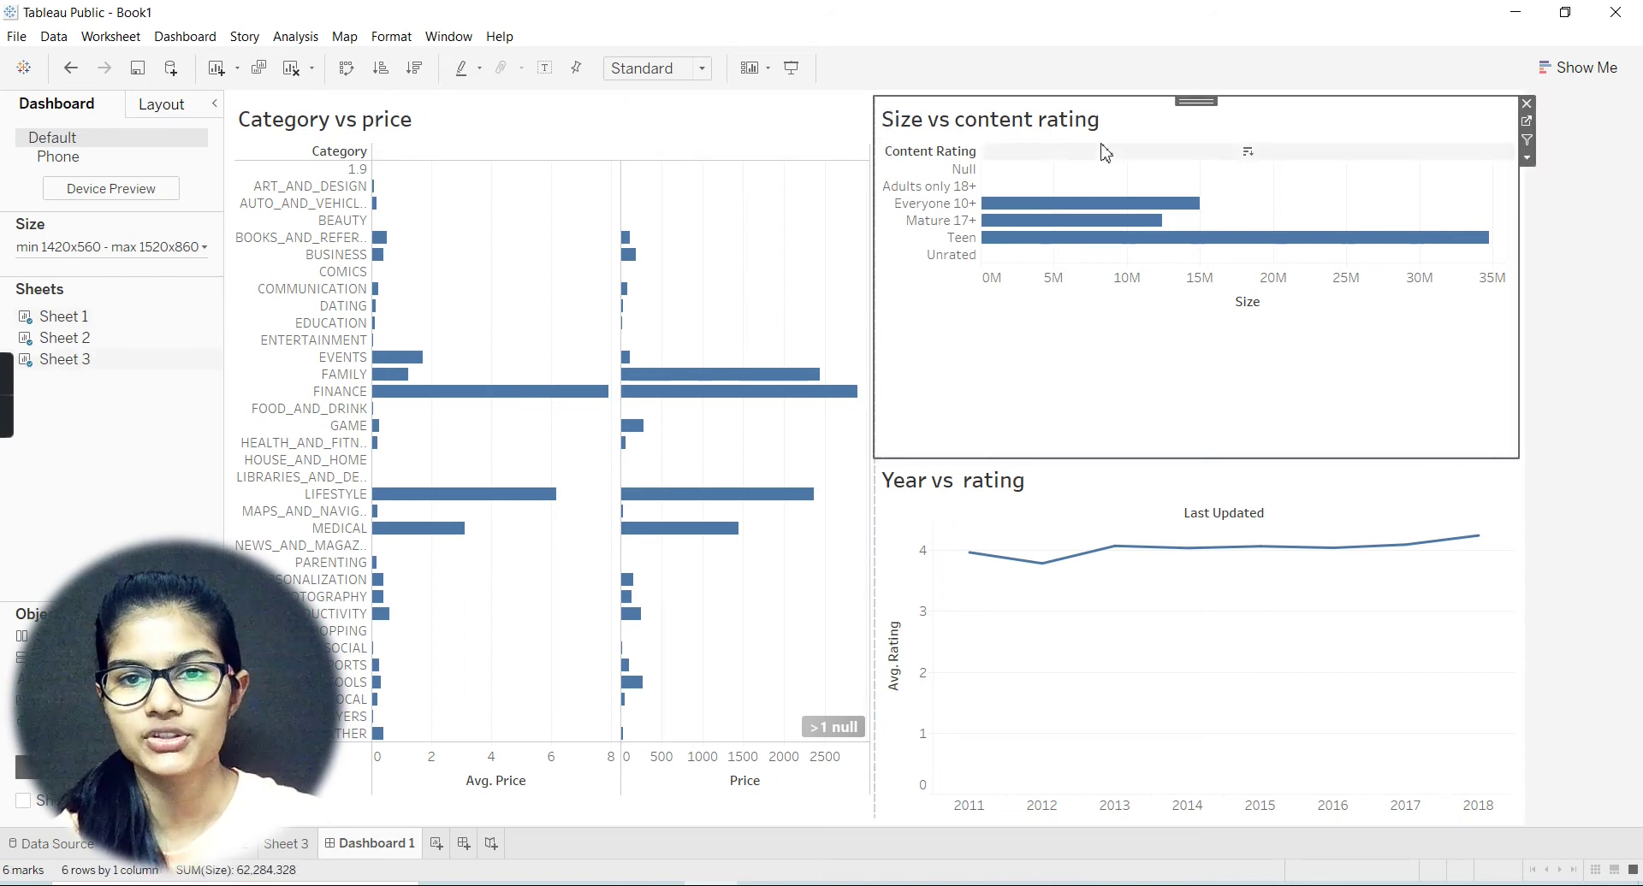
left_click(1208, 667)
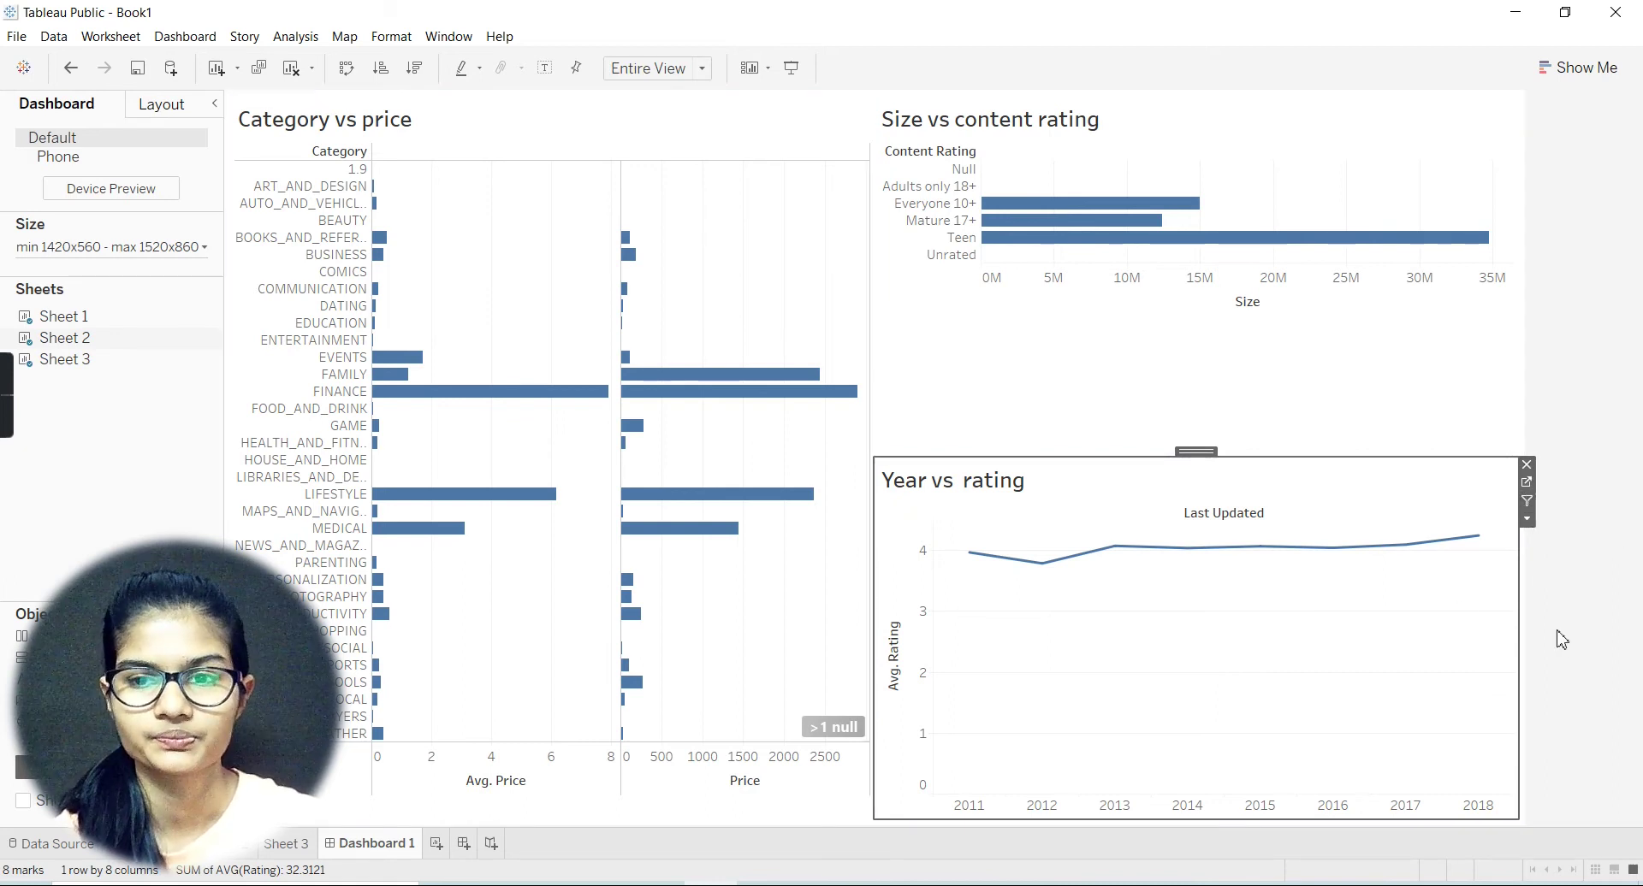
left_click(1529, 511)
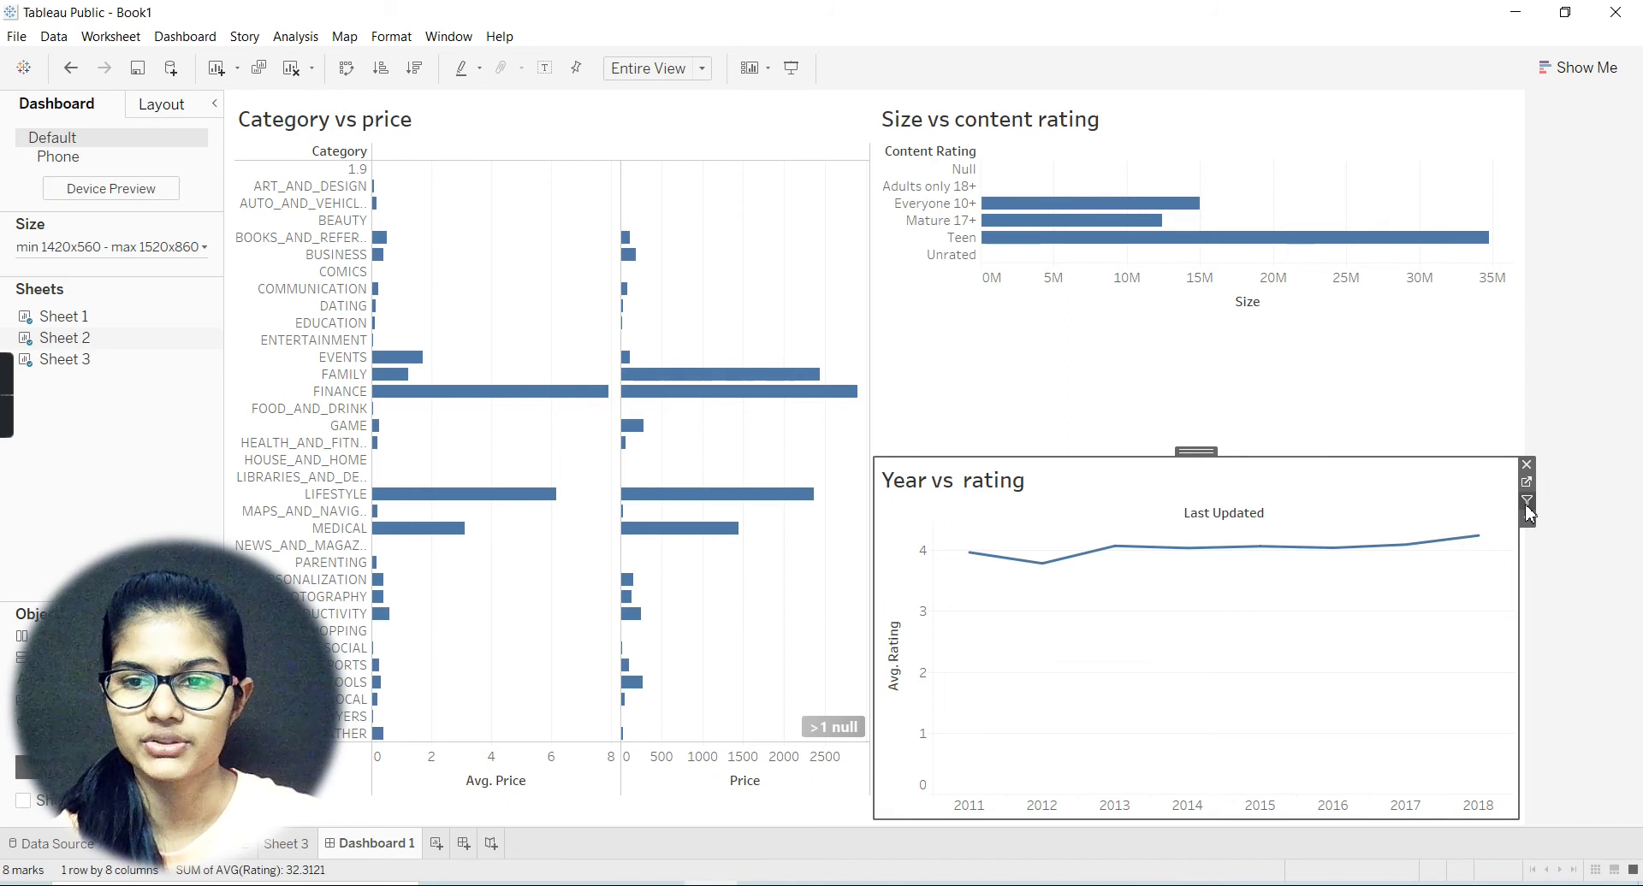
left_click(1529, 521)
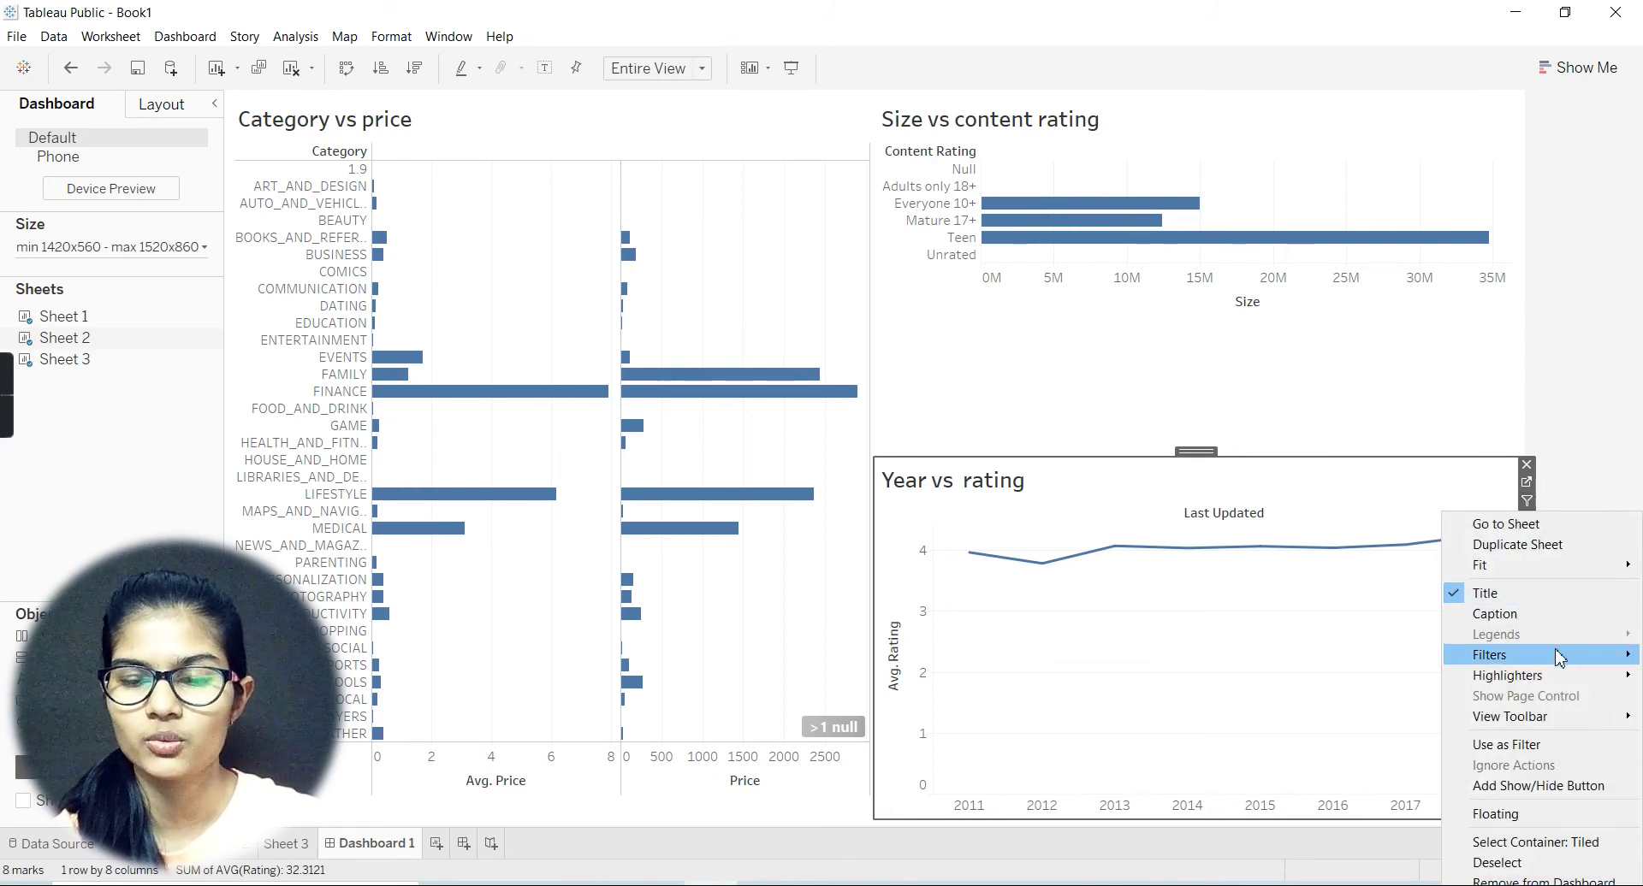
mouse_move(1558, 658)
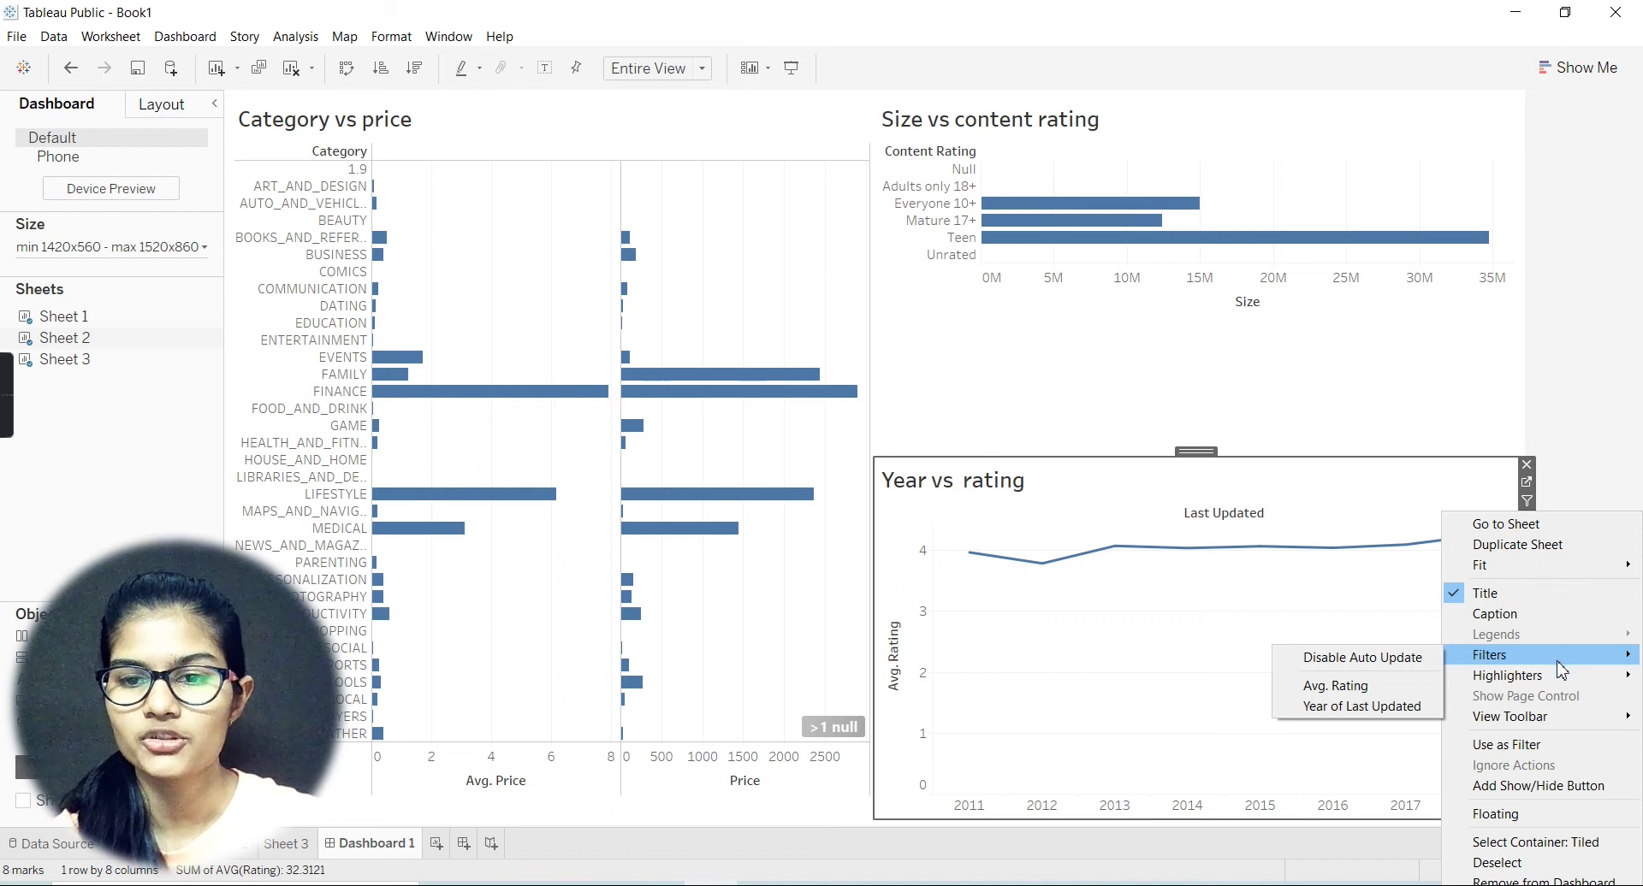
mouse_move(1574, 724)
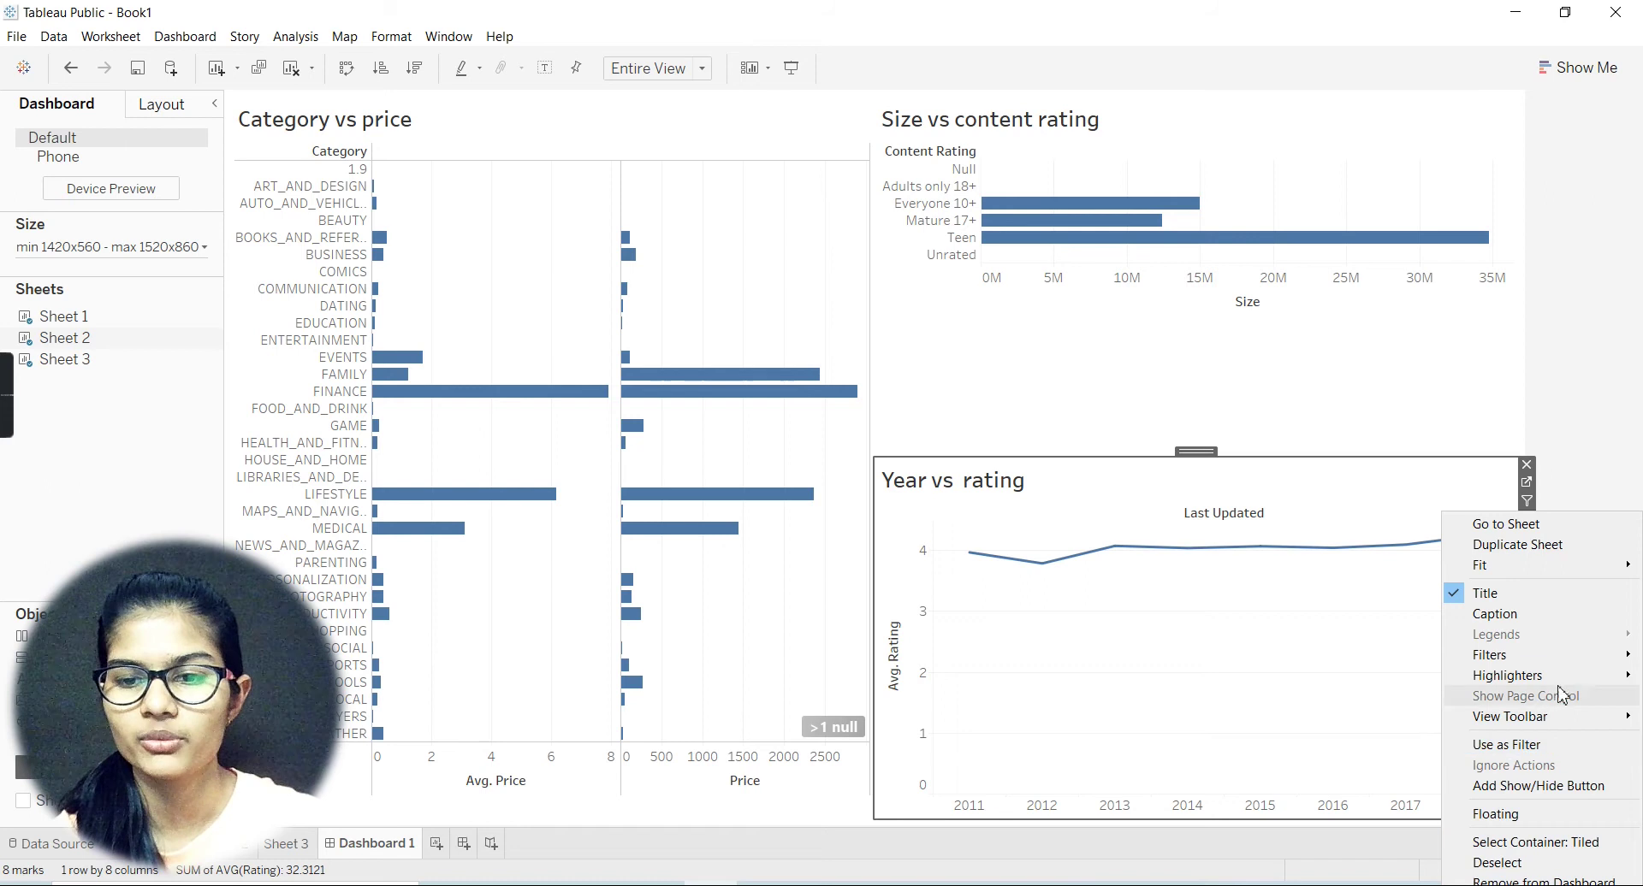
left_click(1559, 407)
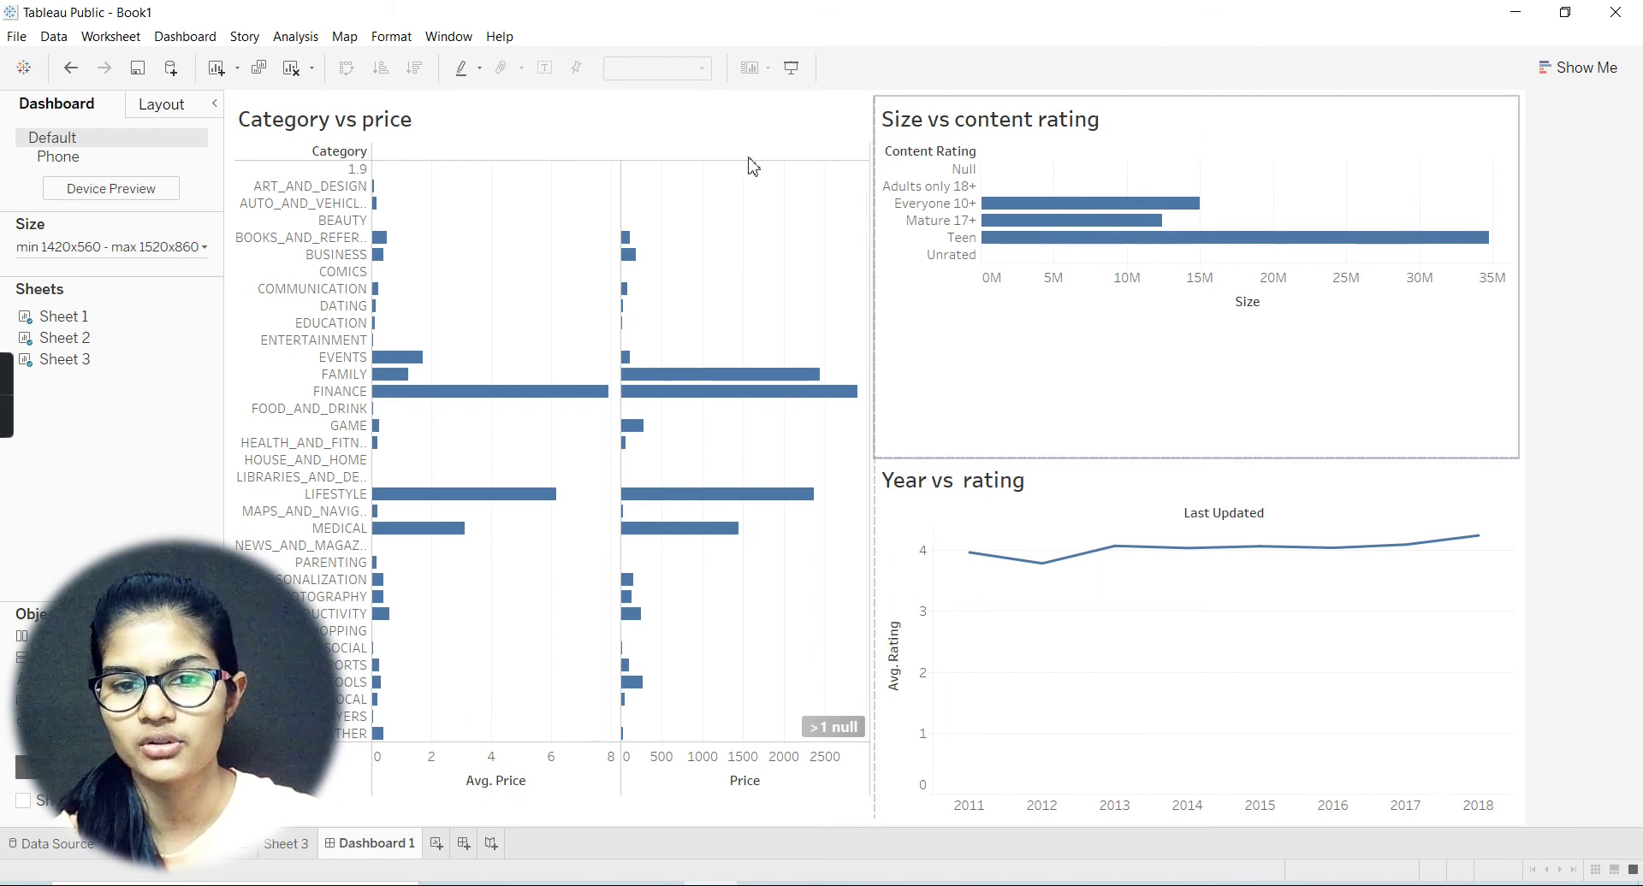
Try Year vs rating below Category vs price, then return it under Size vs content rating.
left_click_drag(254, 618, 1638, 787)
left_click(1144, 755)
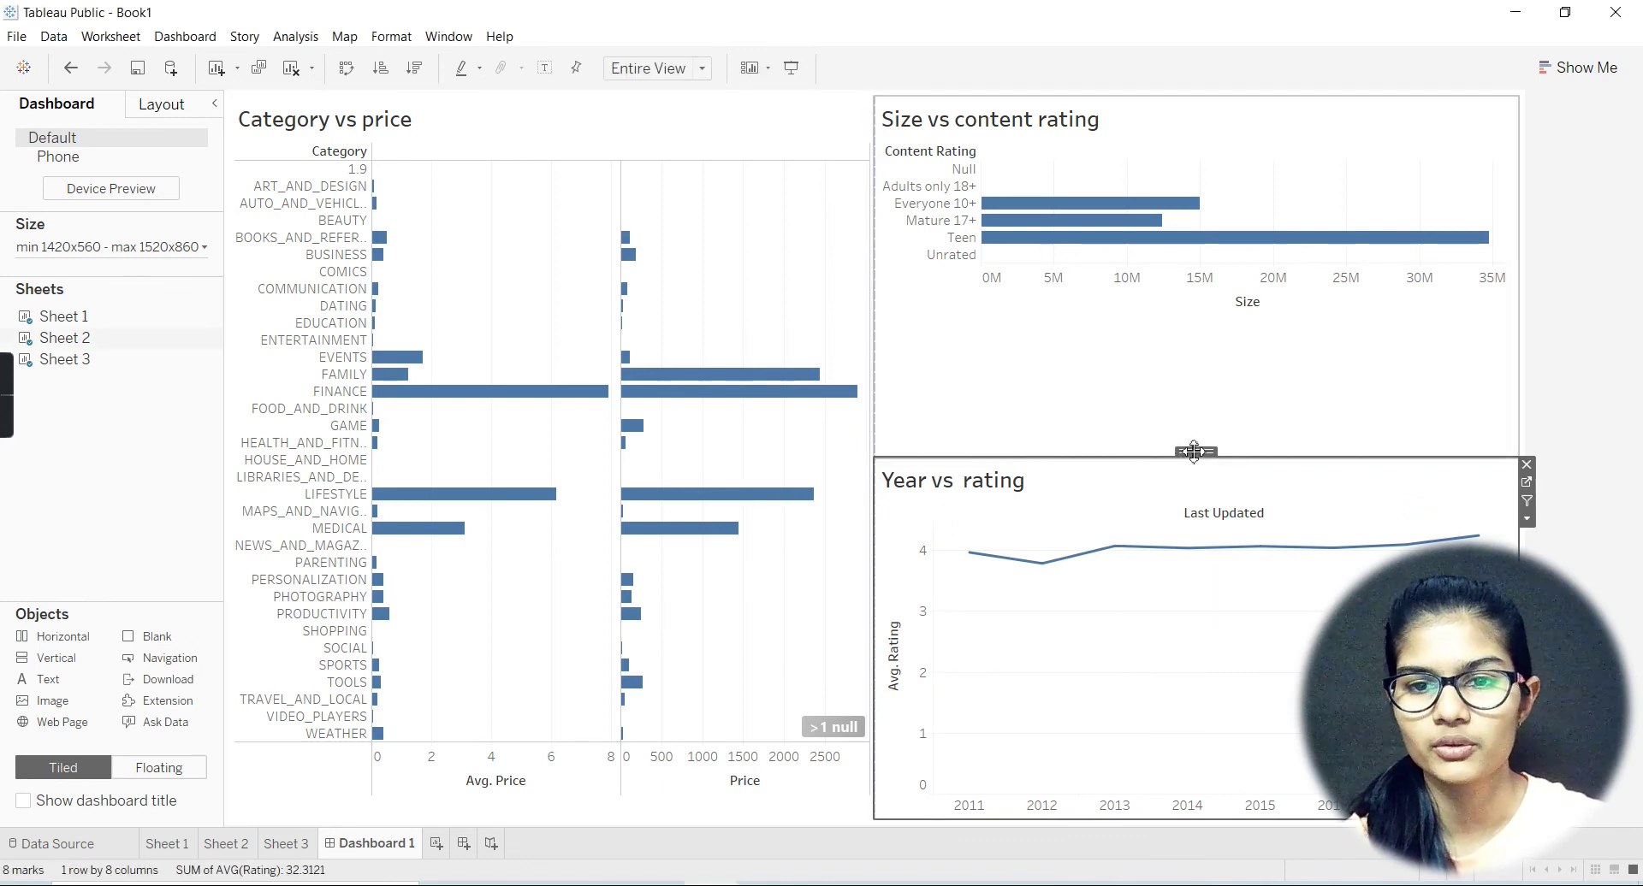
left_click_drag(1198, 451, 637, 646)
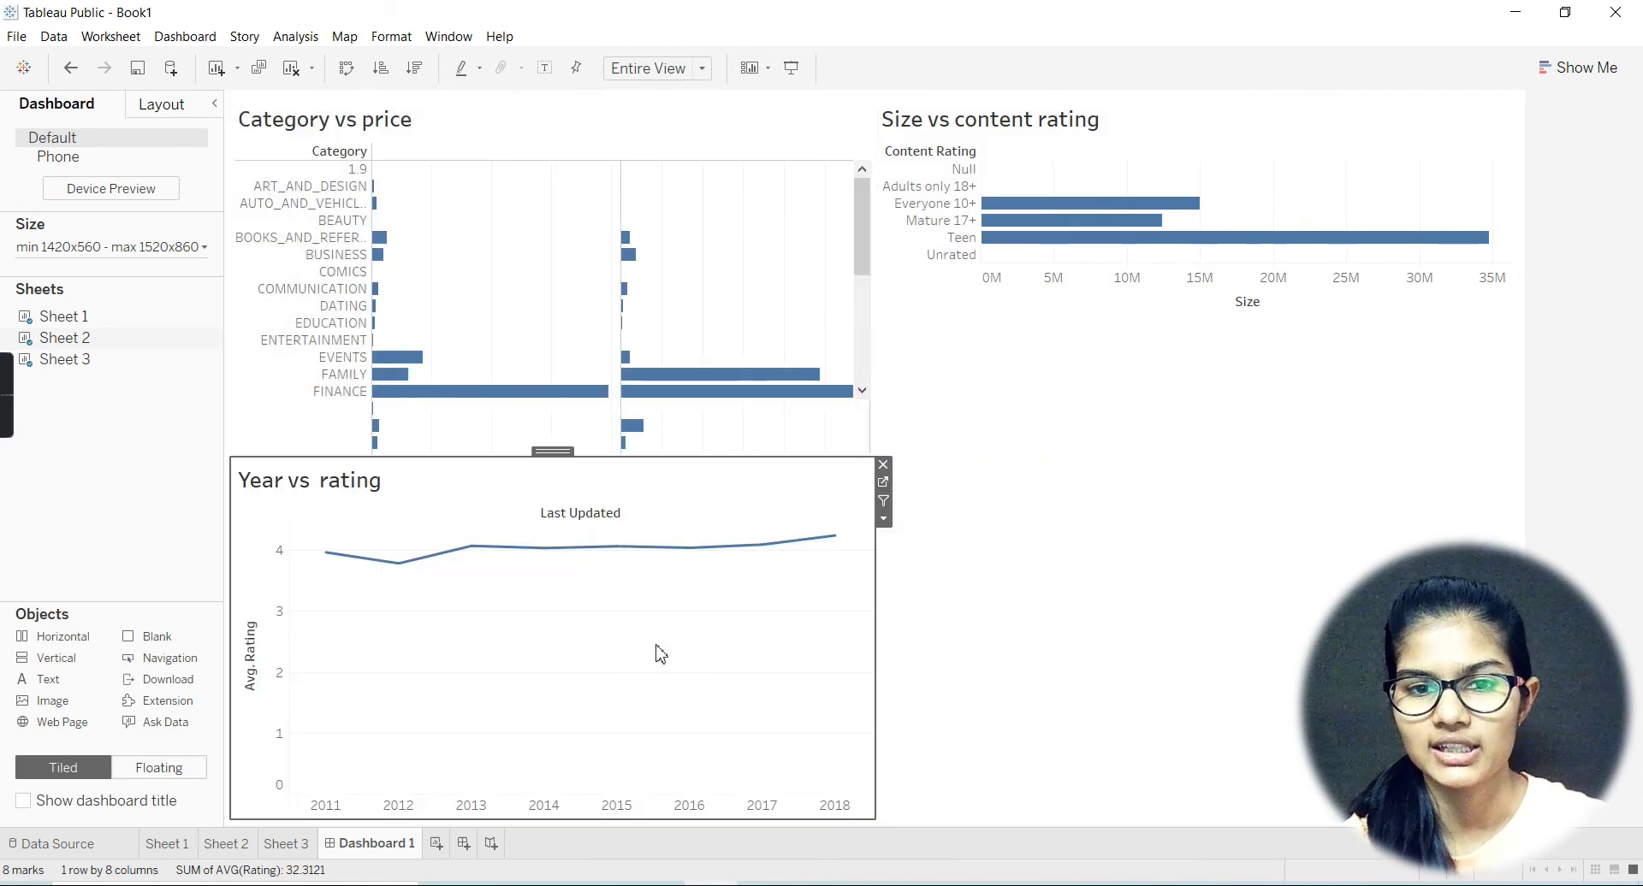
mouse_move(668, 556)
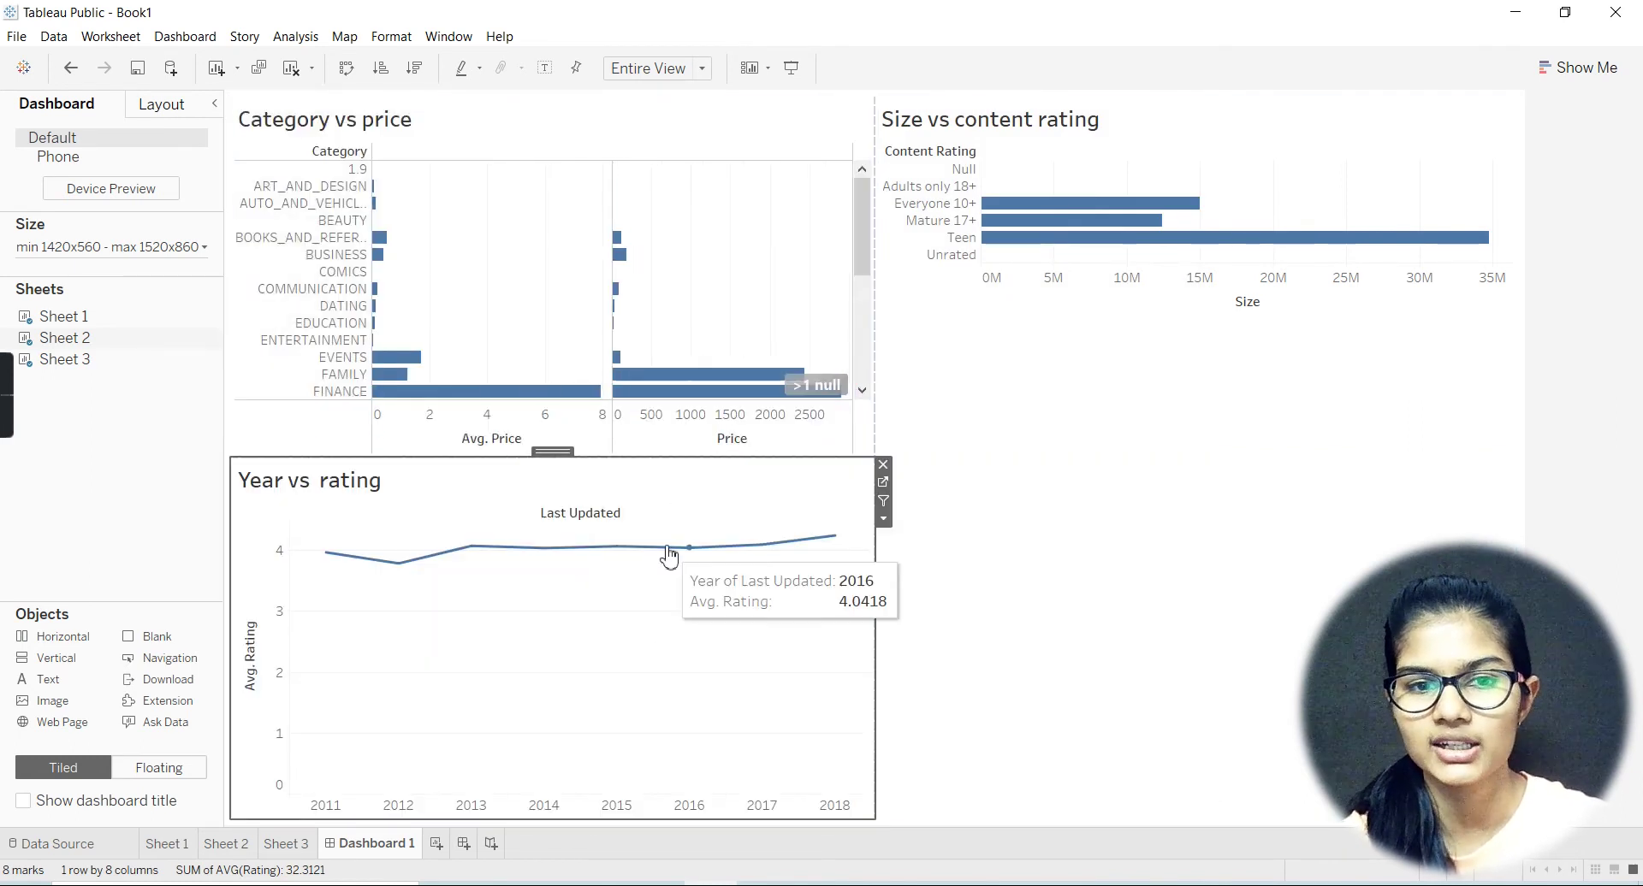
left_click_drag(862, 218, 864, 283)
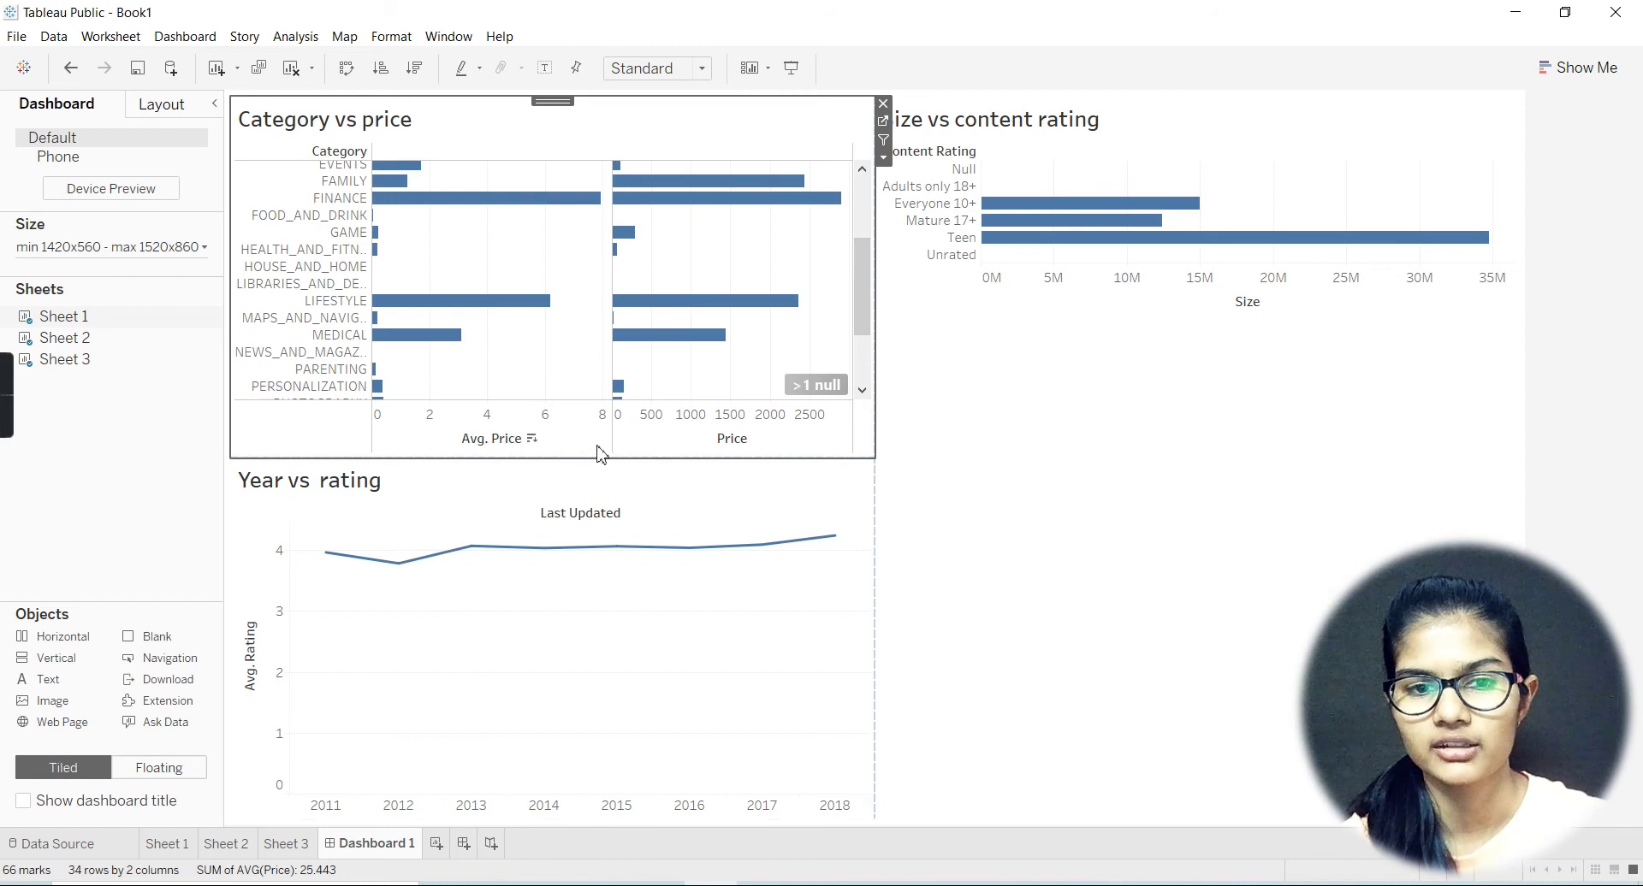
left_click(595, 497)
left_click_drag(552, 451, 1198, 590)
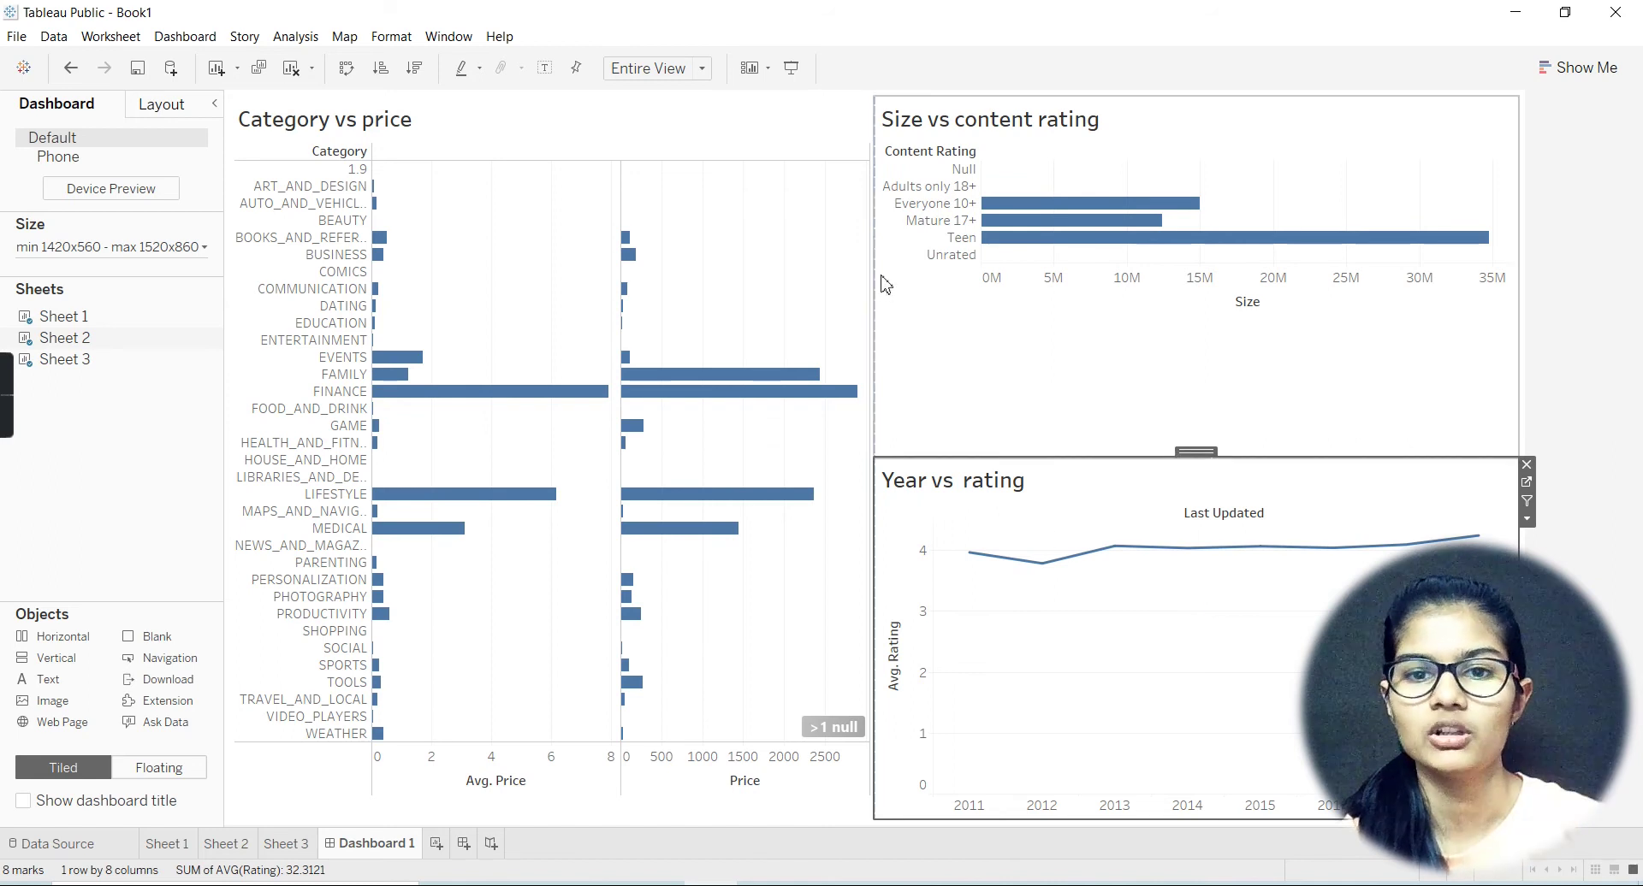
Turn on Show dashboard title and open the Dashboard 1 title for editing.
left_click(947, 365)
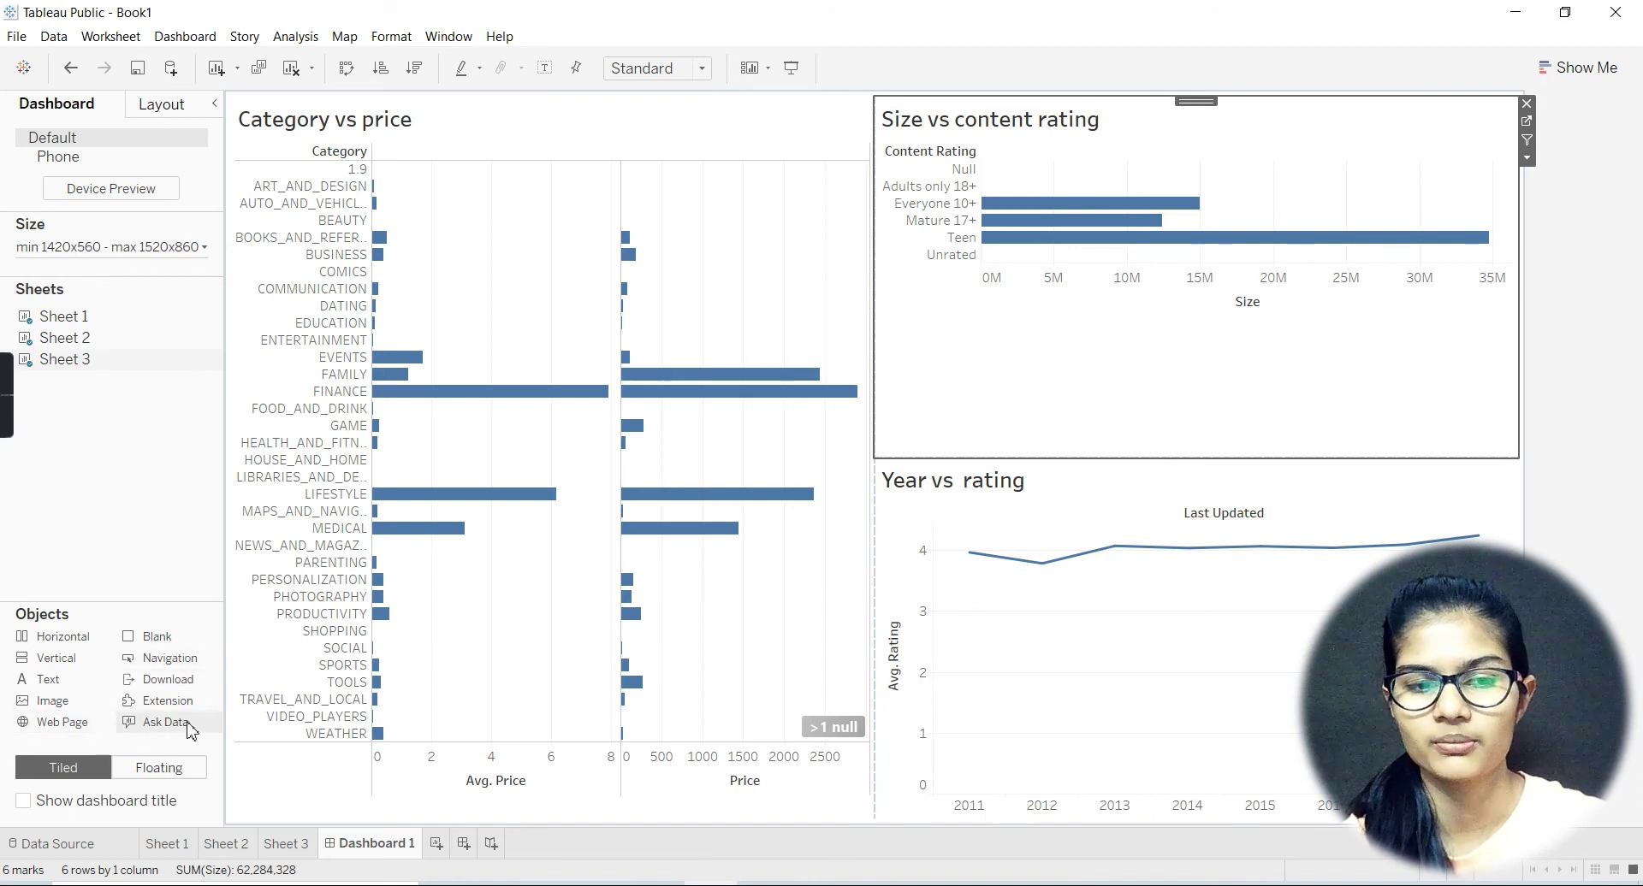
left_click(22, 802)
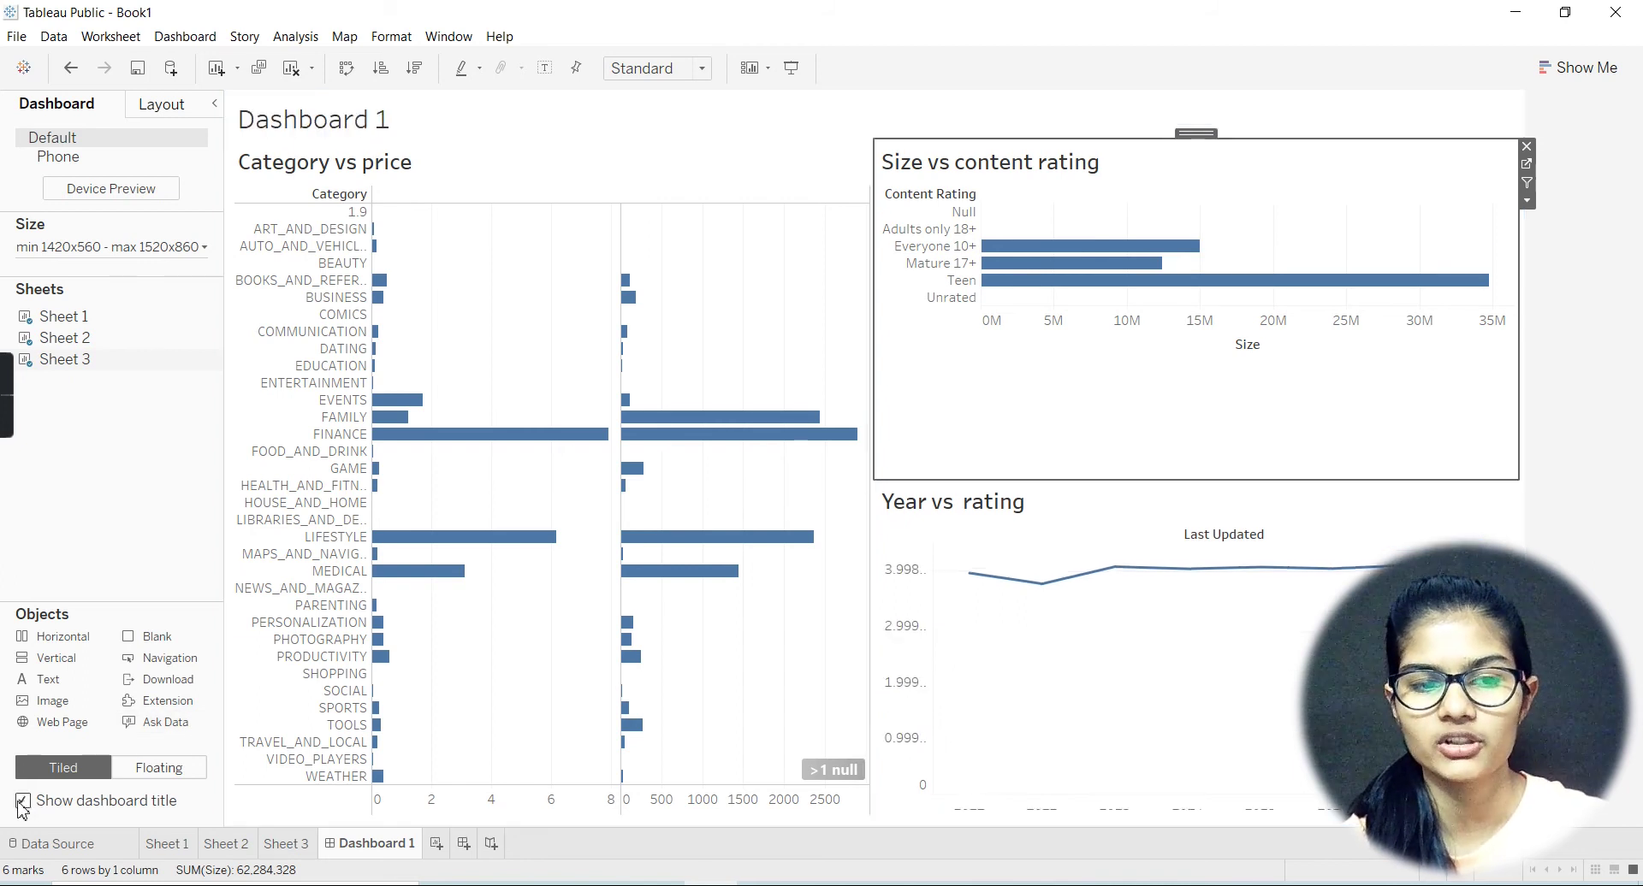
double_click(328, 127)
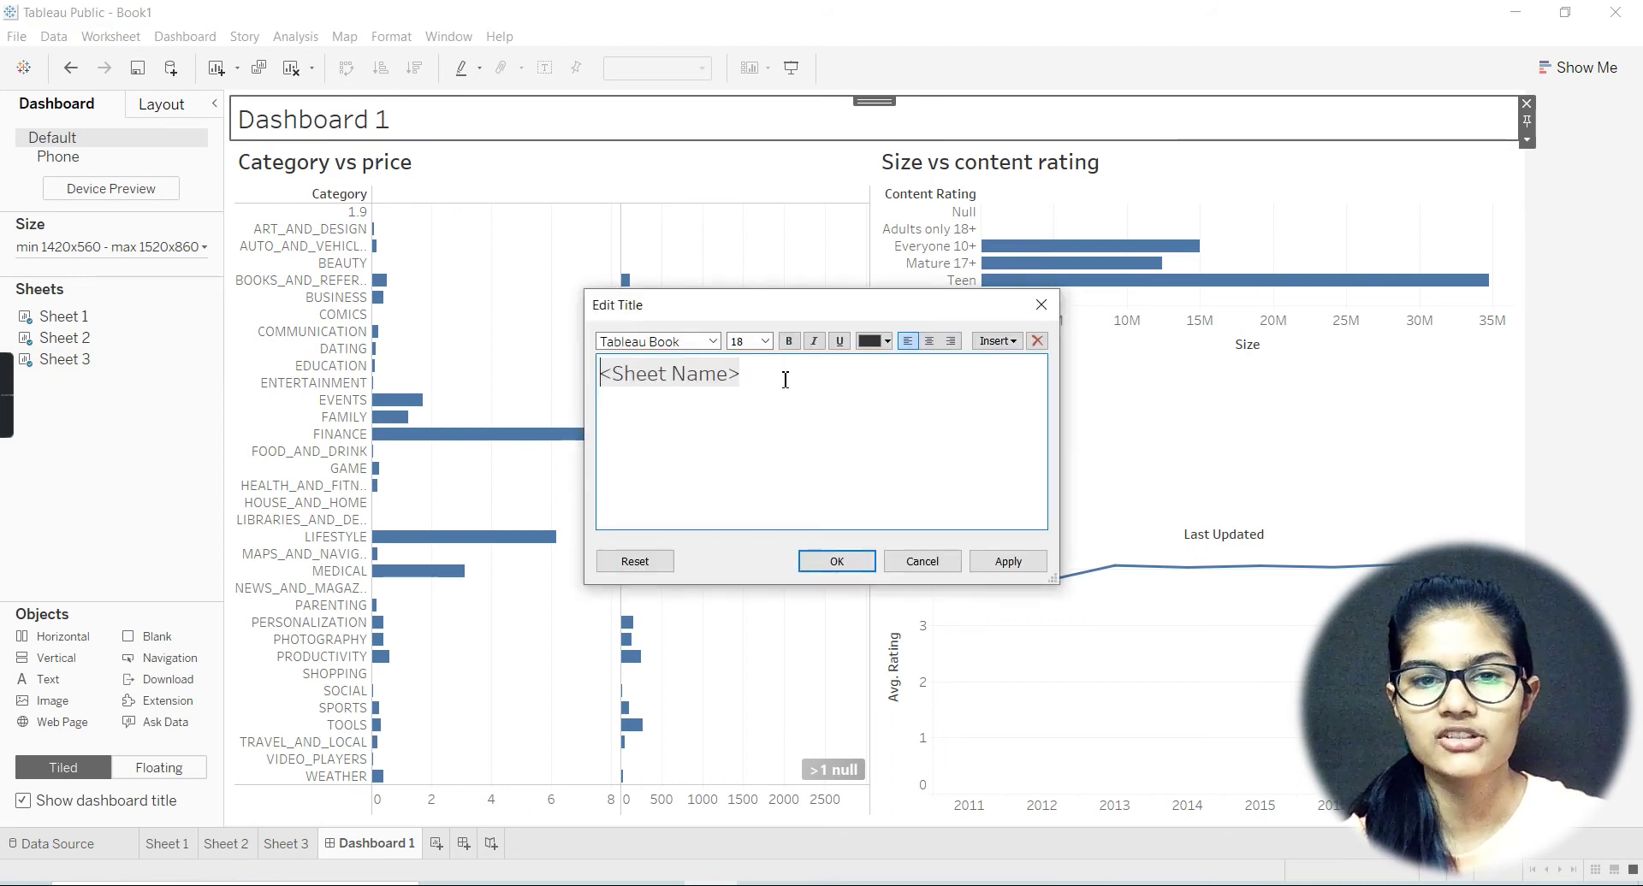
Replace the <Sheet Name> placeholder with the title 'Google playstore dashboard 1'.
key("BackSpace")
key("BackSpace")
key("BackSpace")
key("BackSpace")
key("BackSpace")
key("BackSpace")
key("BackSpace")
key("BackSpace")
key("BackSpace")
key("BackSpace")
key("BackSpace")
key("BackSpace")
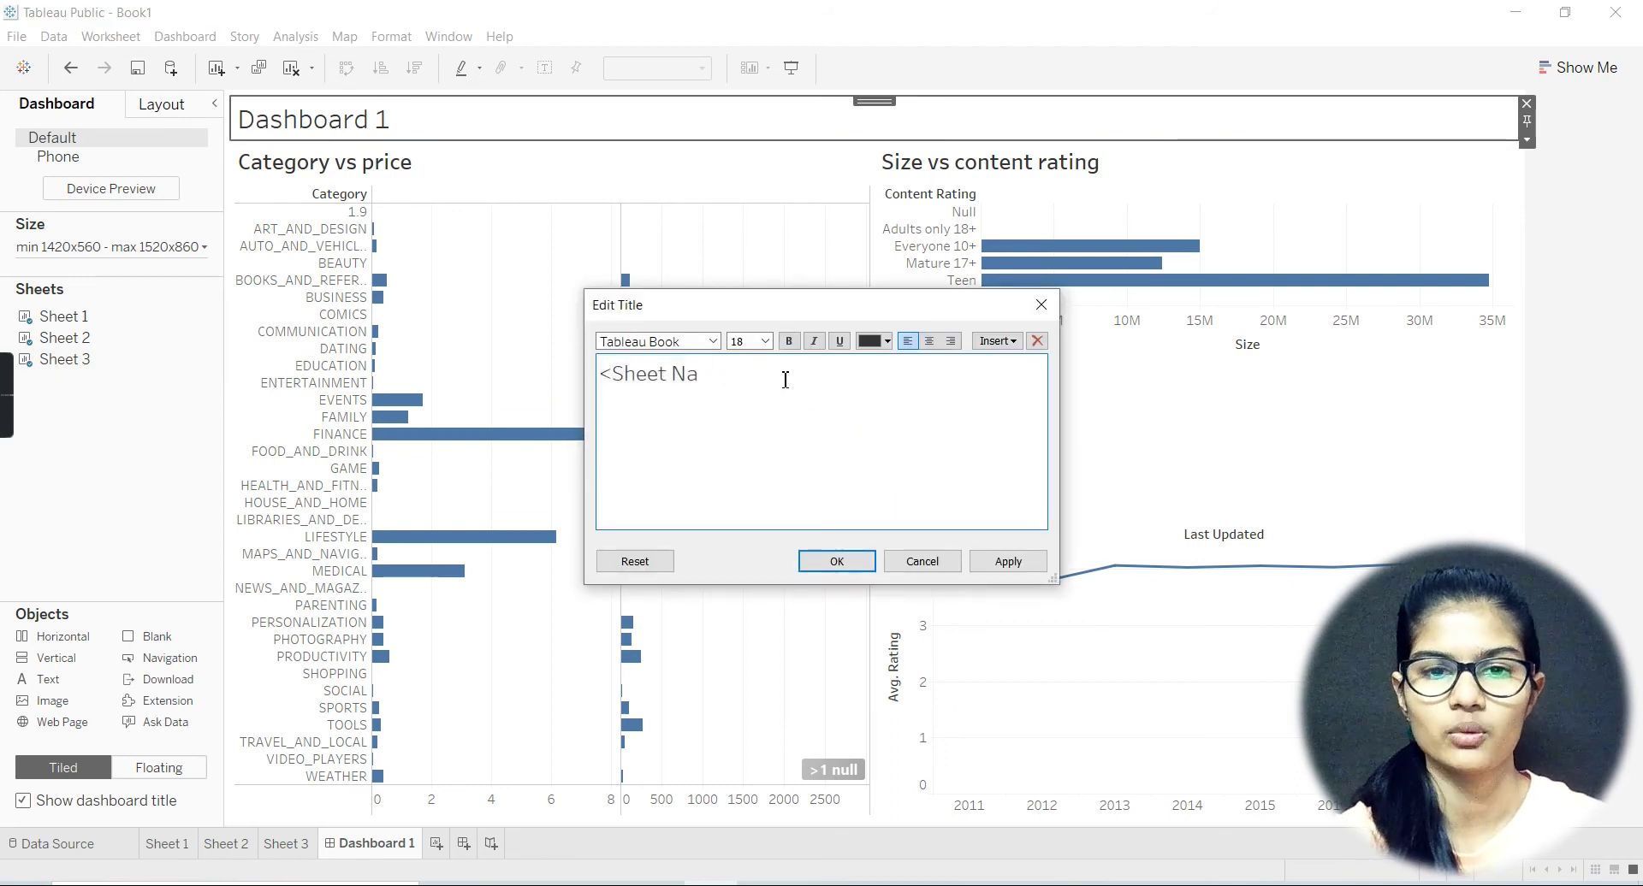
type("Google pl")
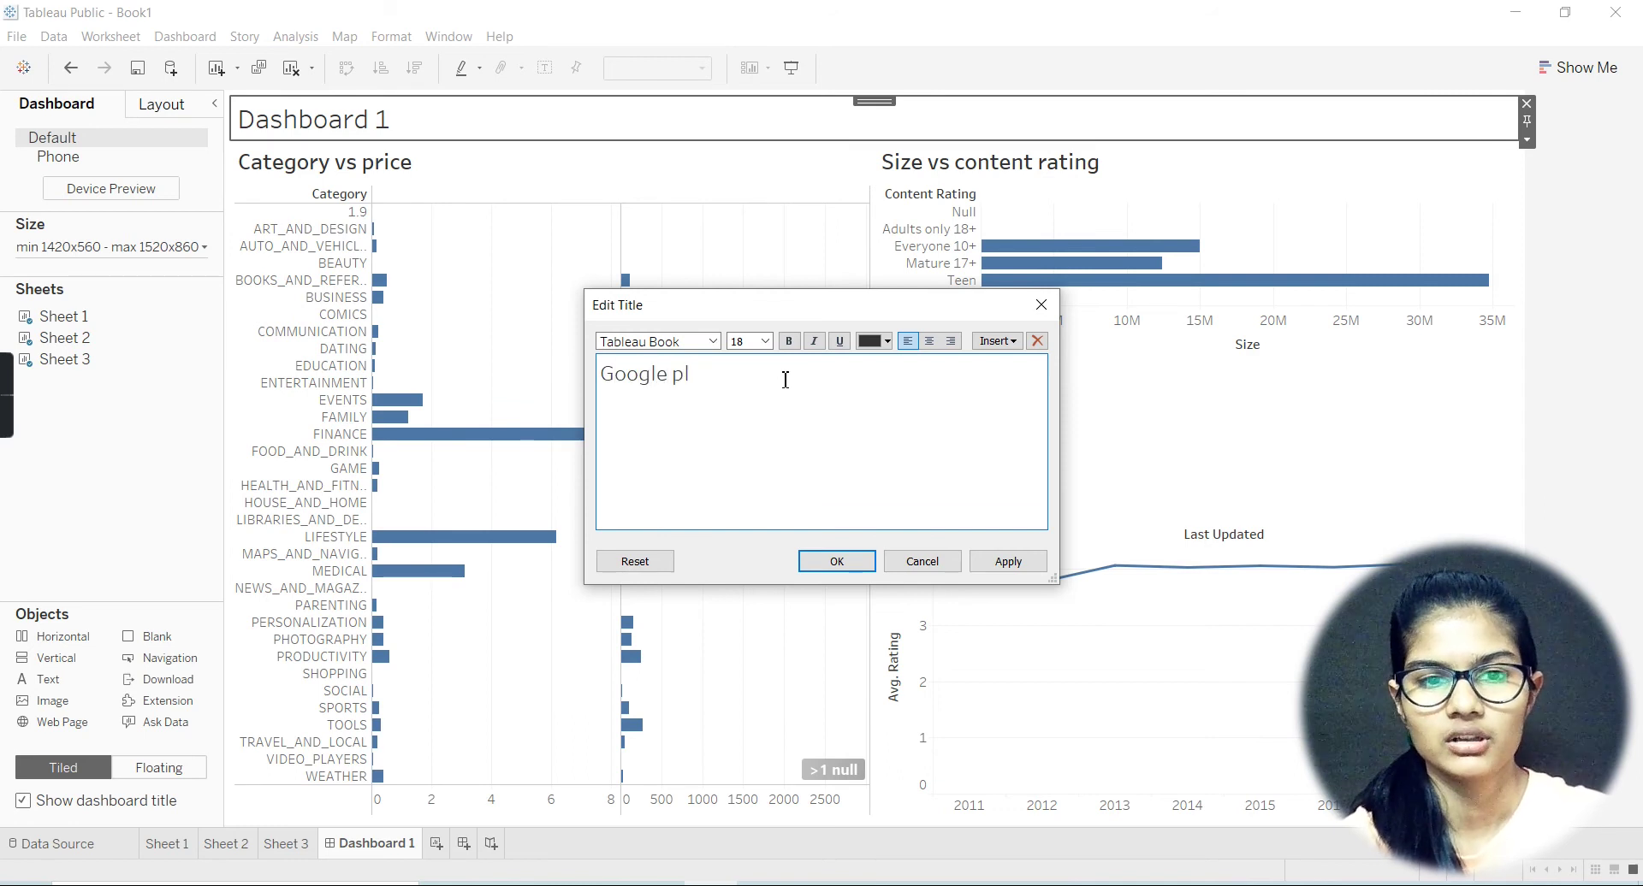
type("aystore da")
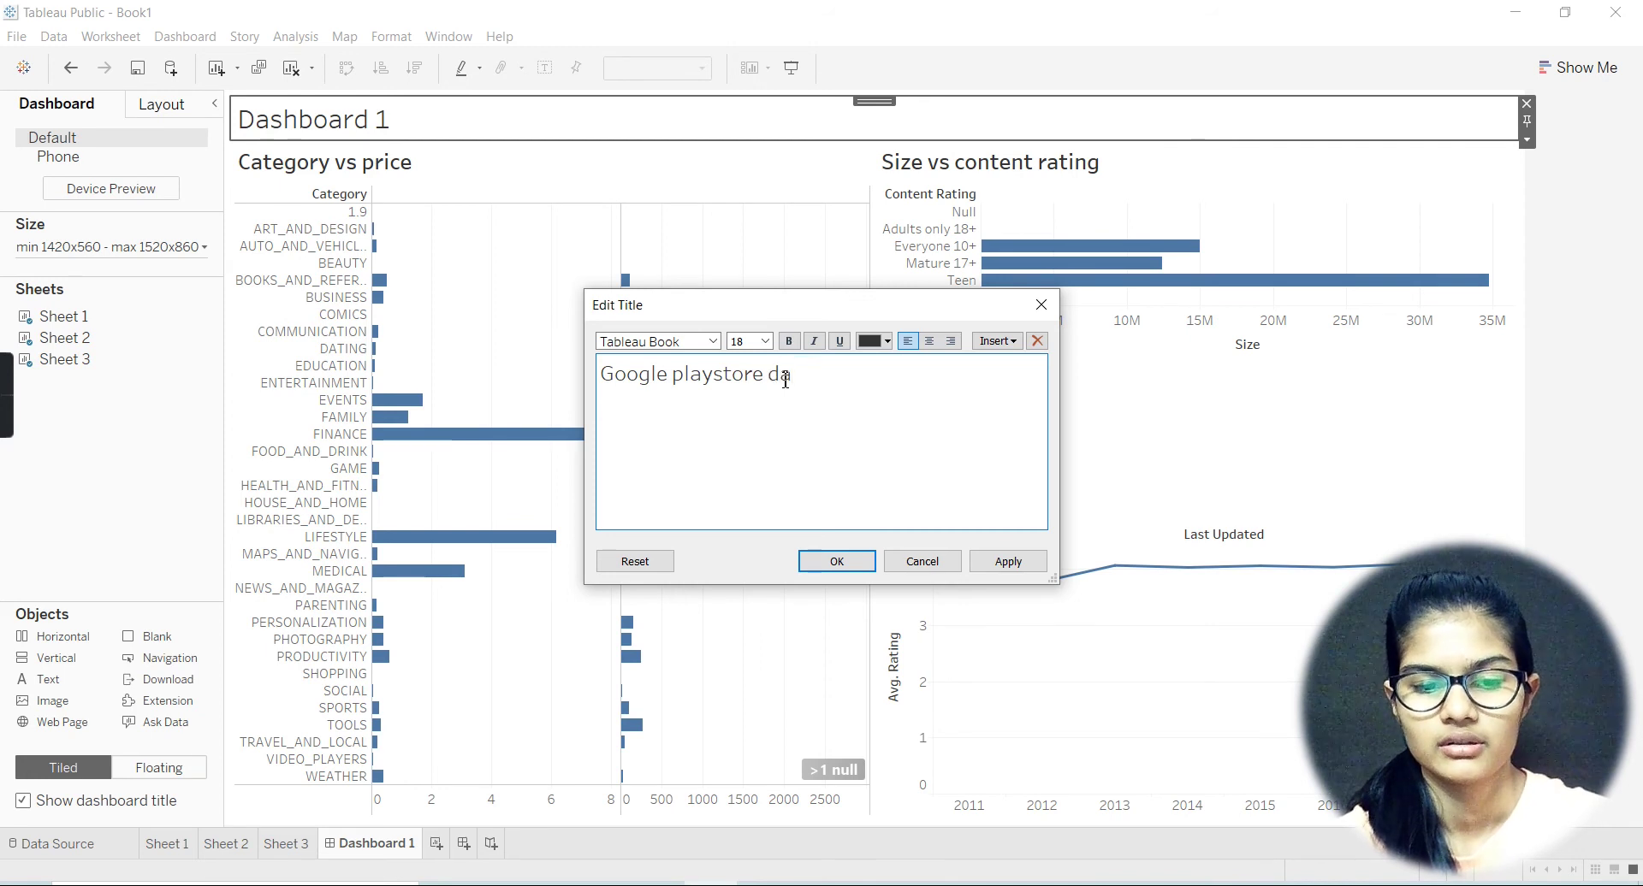
type("shbors")
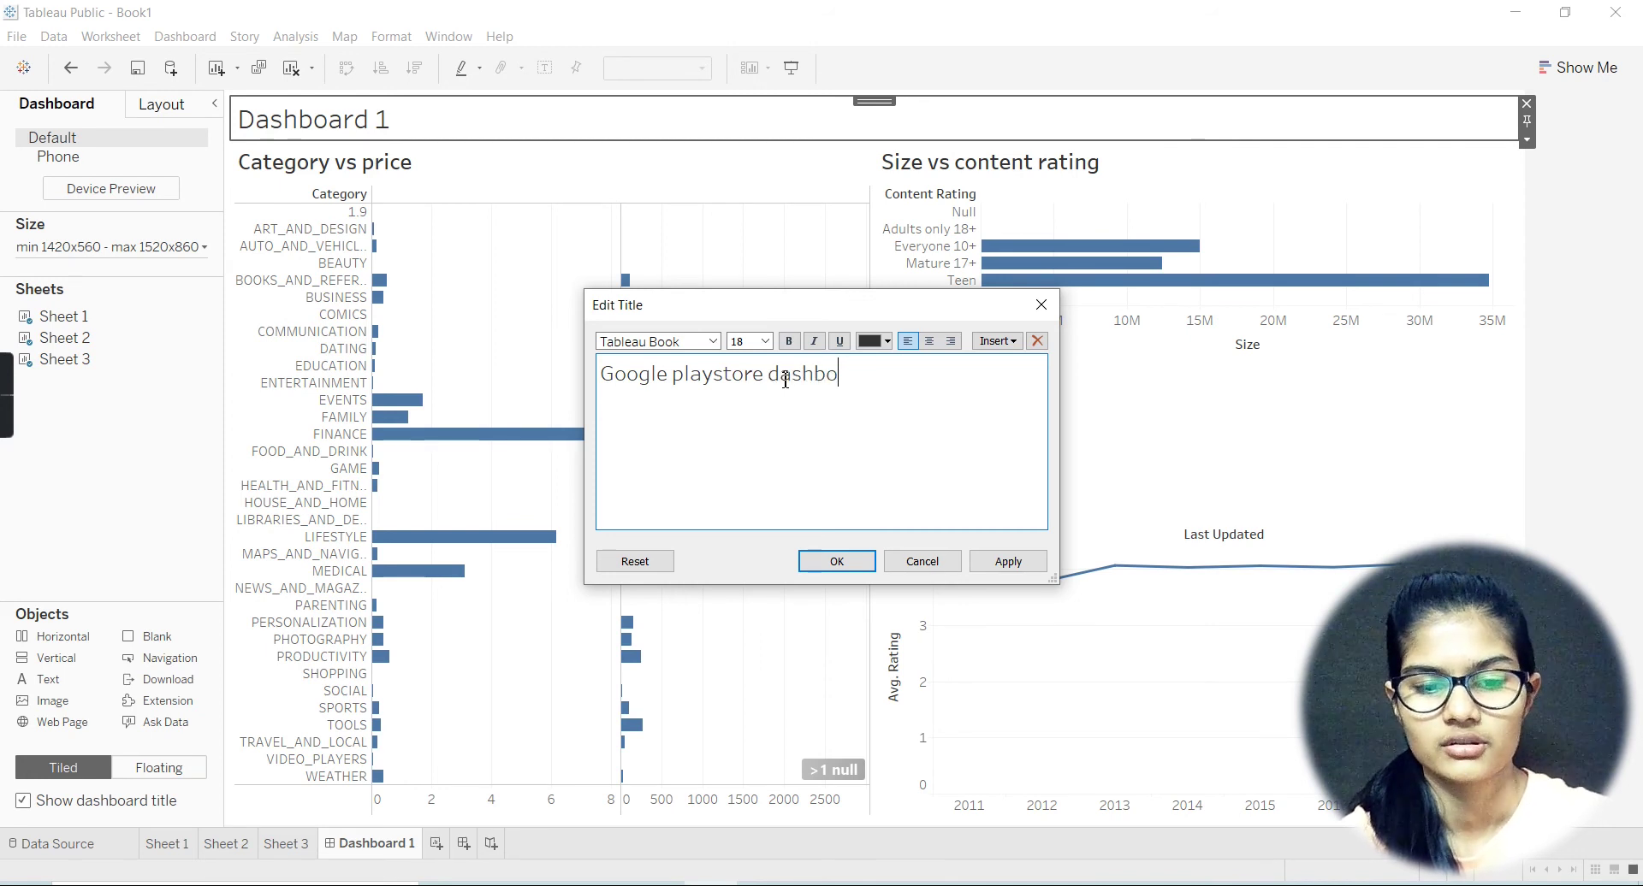
key("BackSpace")
key("BackSpace")
type("ard 1")
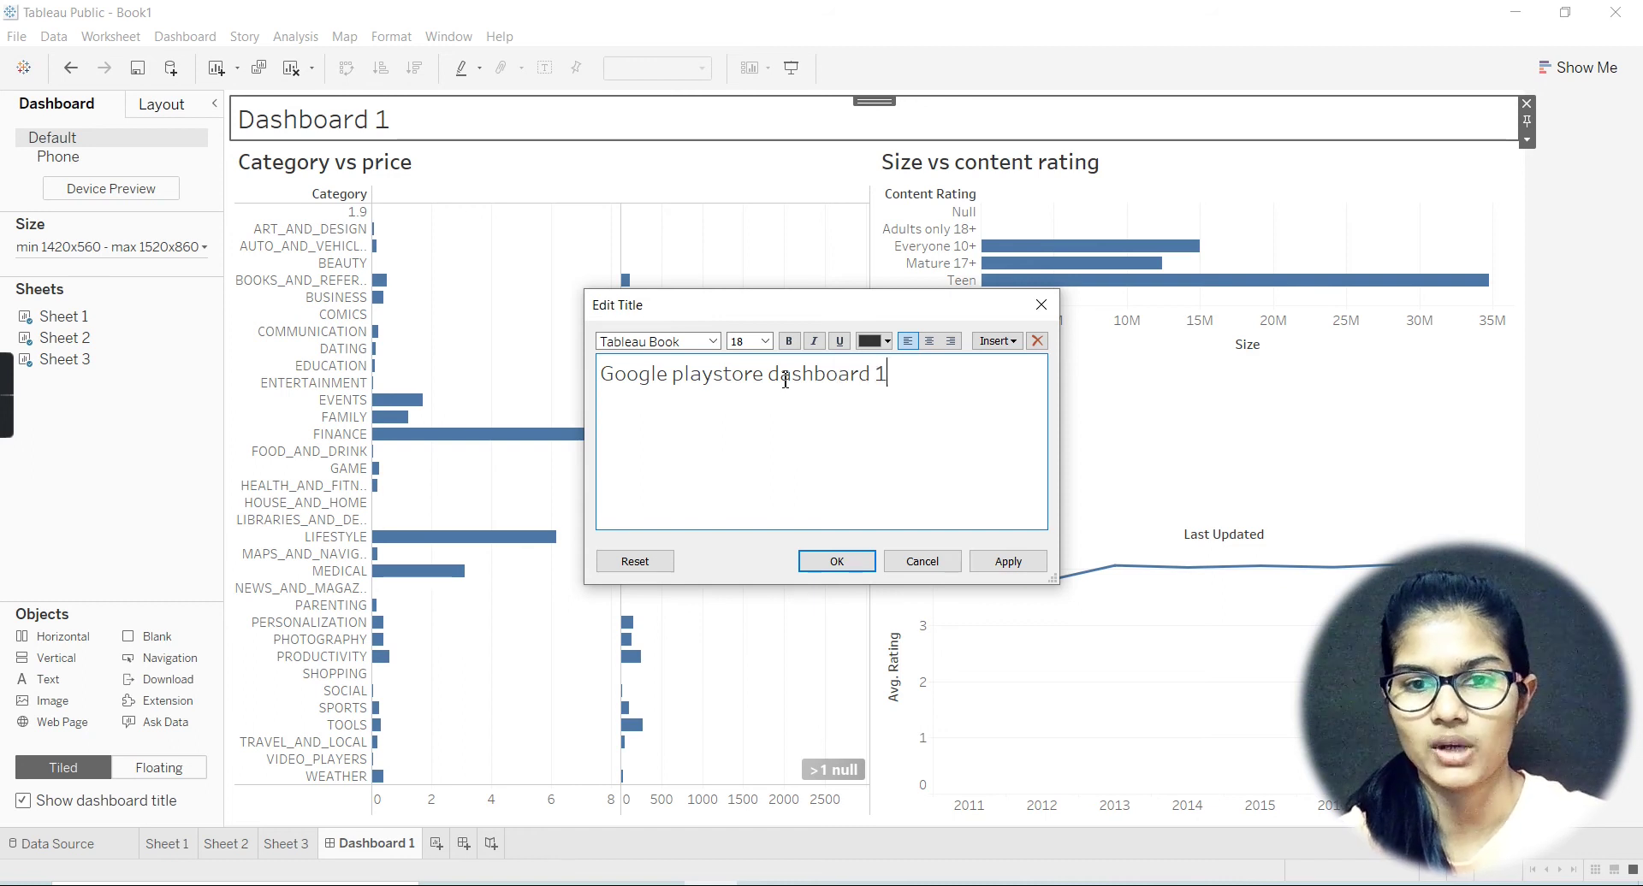
Confirm 'Google playstore dashboard 1' as the dashboard heading.
left_click(837, 562)
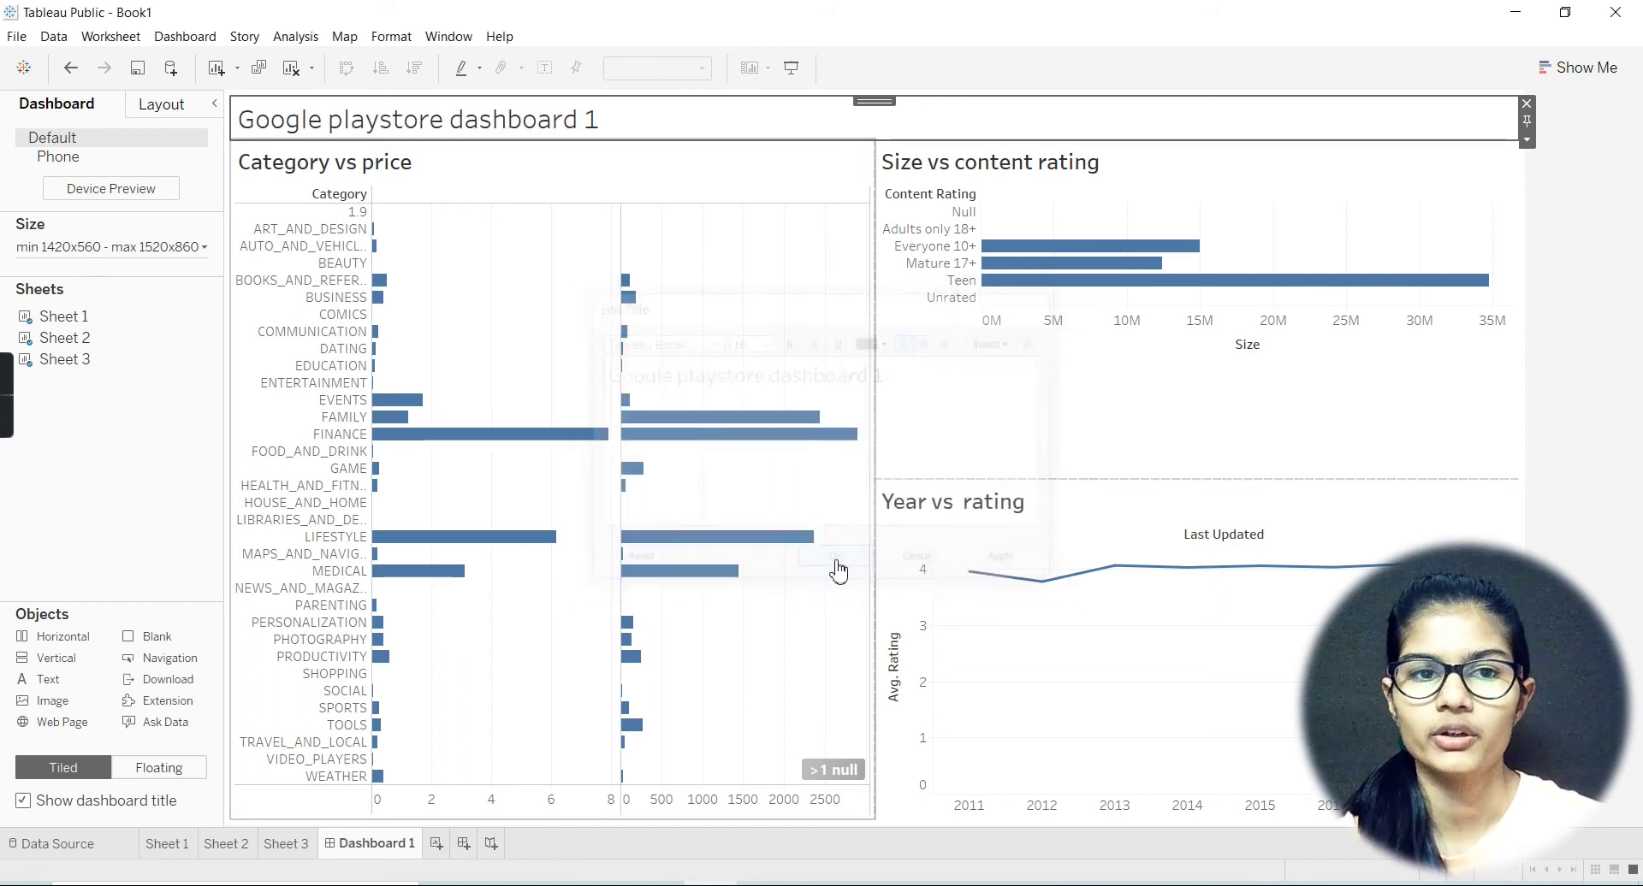